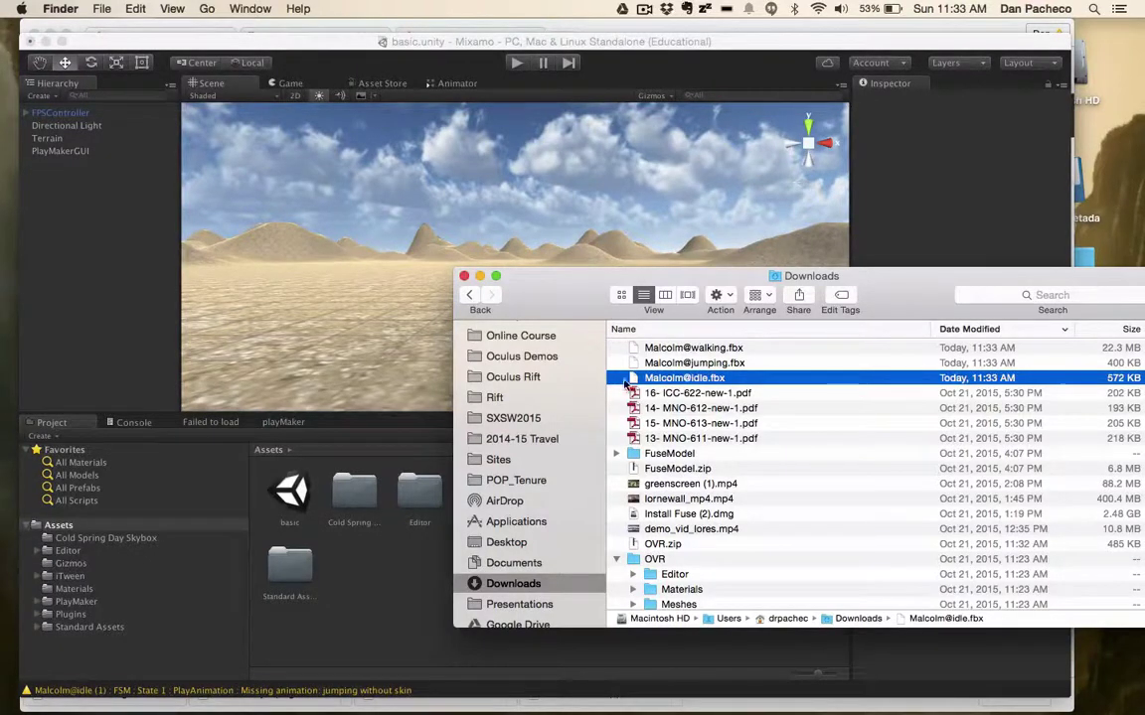
drag(456, 267, 755, 249)
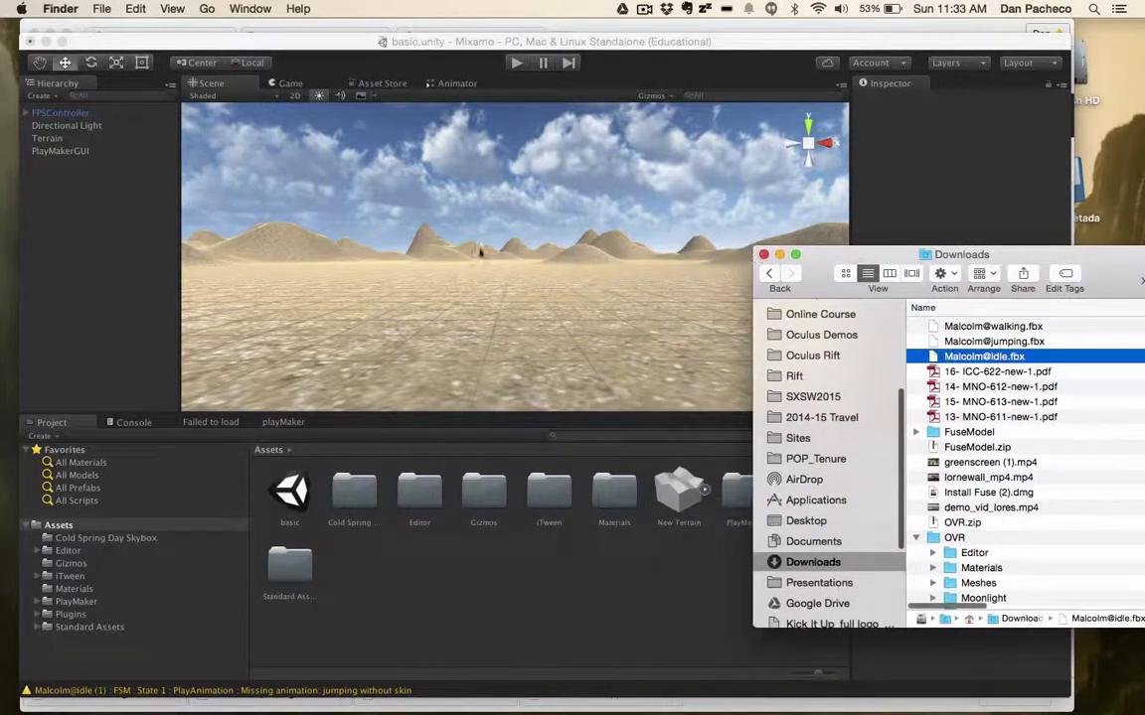
click(1028, 327)
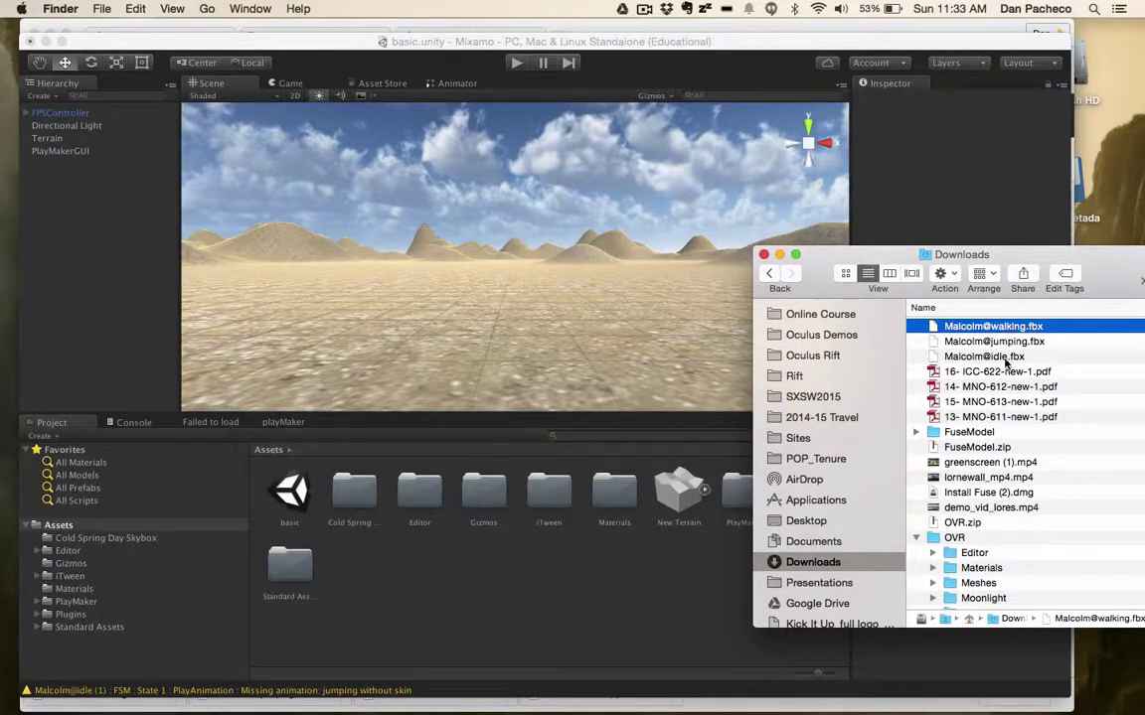
shift+click(1007, 357)
drag(1014, 330, 76, 527)
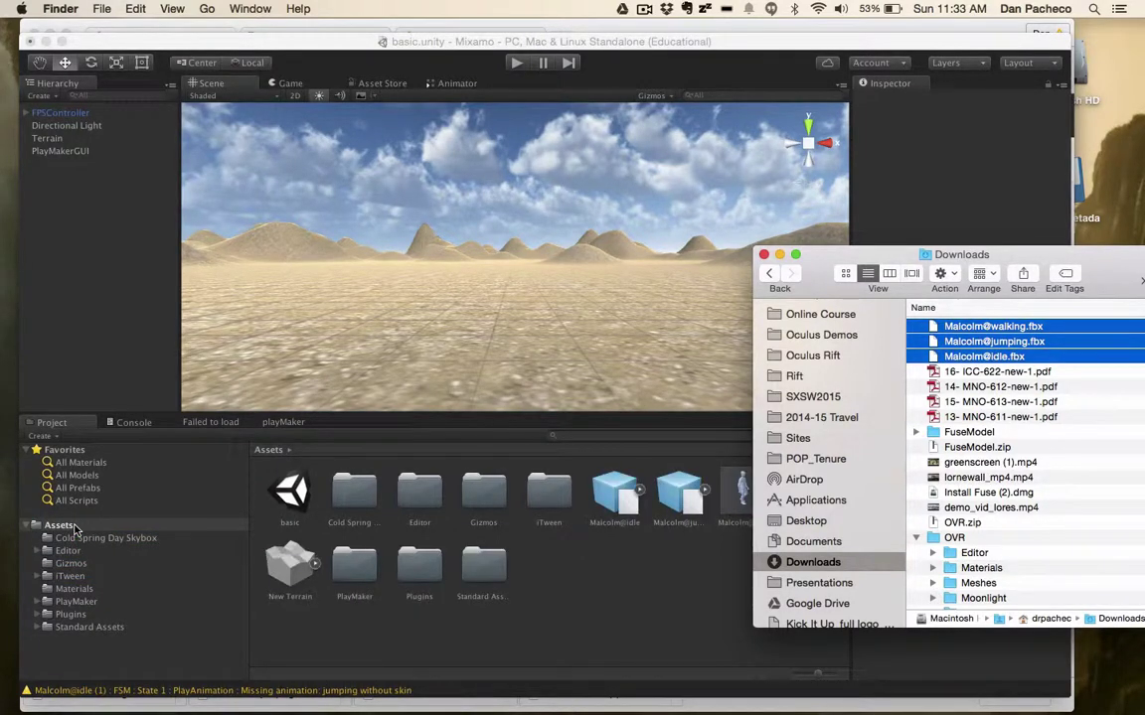
click(616, 599)
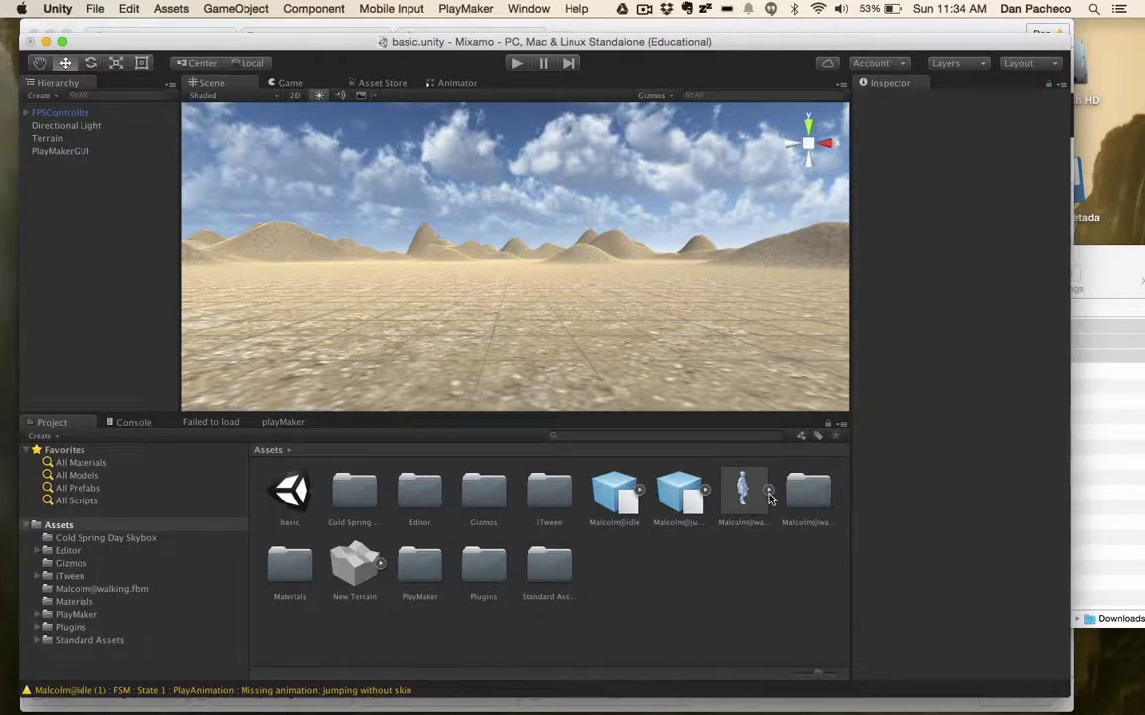
Expand Malcolm@walking and inspect its Body, Bottoms, default, Eyes, Hair and Hats parts
click(769, 490)
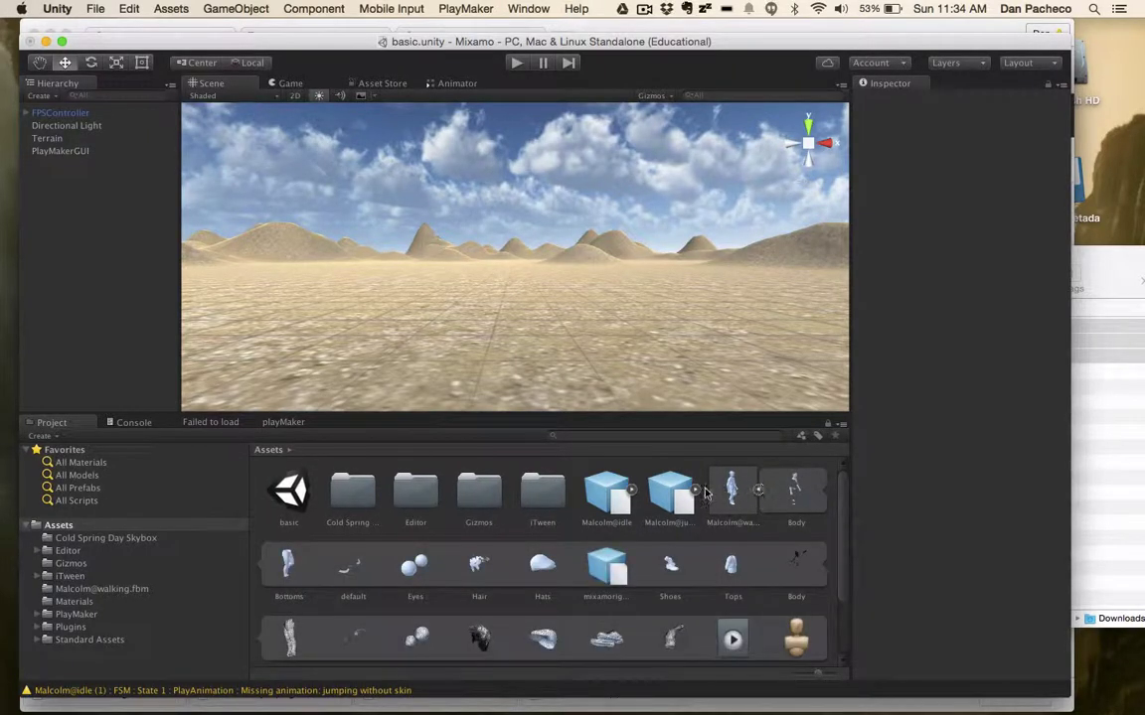
click(796, 489)
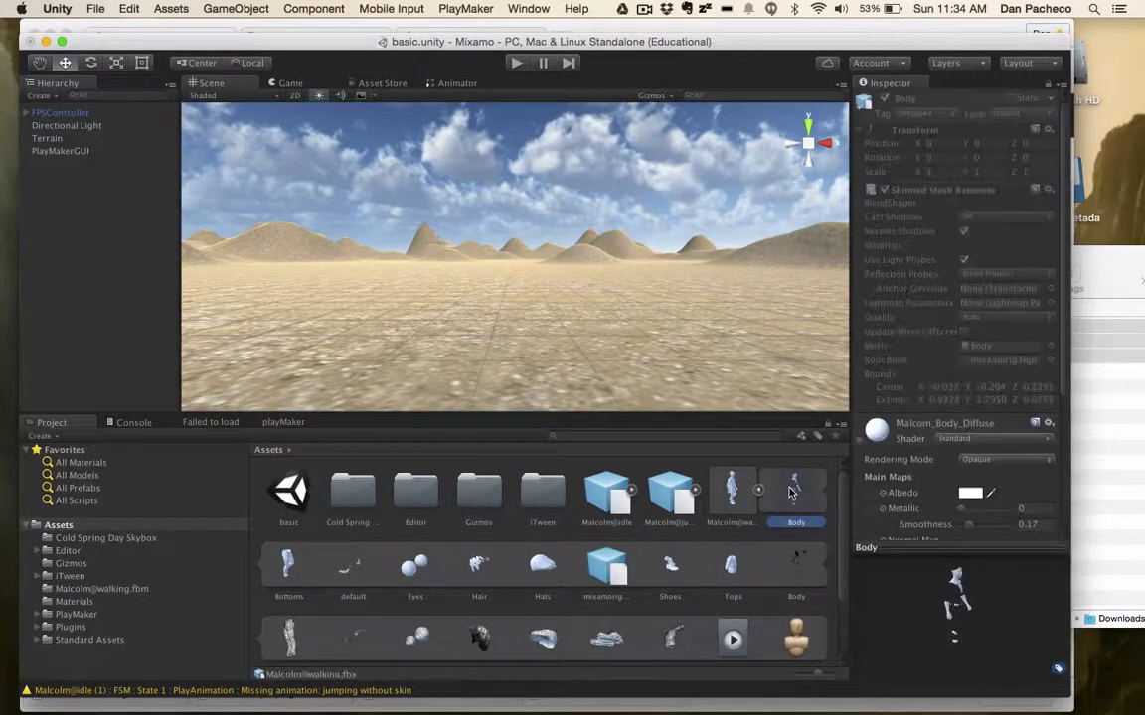
click(289, 568)
click(352, 568)
click(415, 569)
click(482, 568)
click(543, 566)
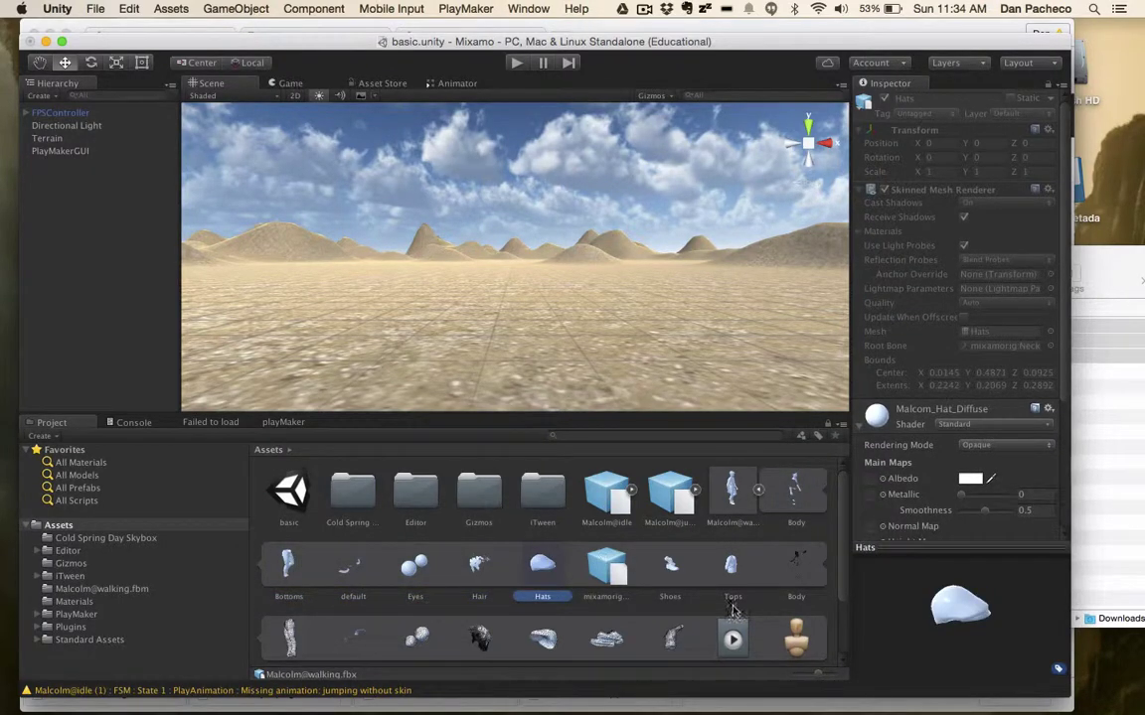
Select the walking animation clip and play it in the Inspector preview
scroll(747, 636, down, 2)
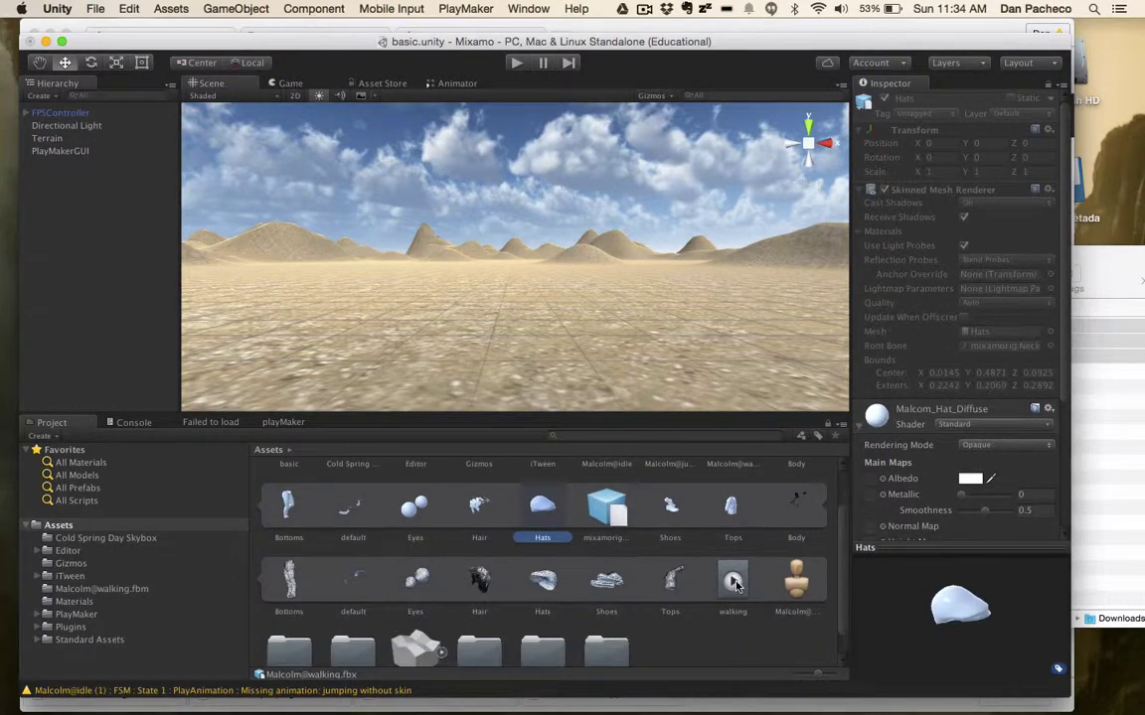
click(733, 584)
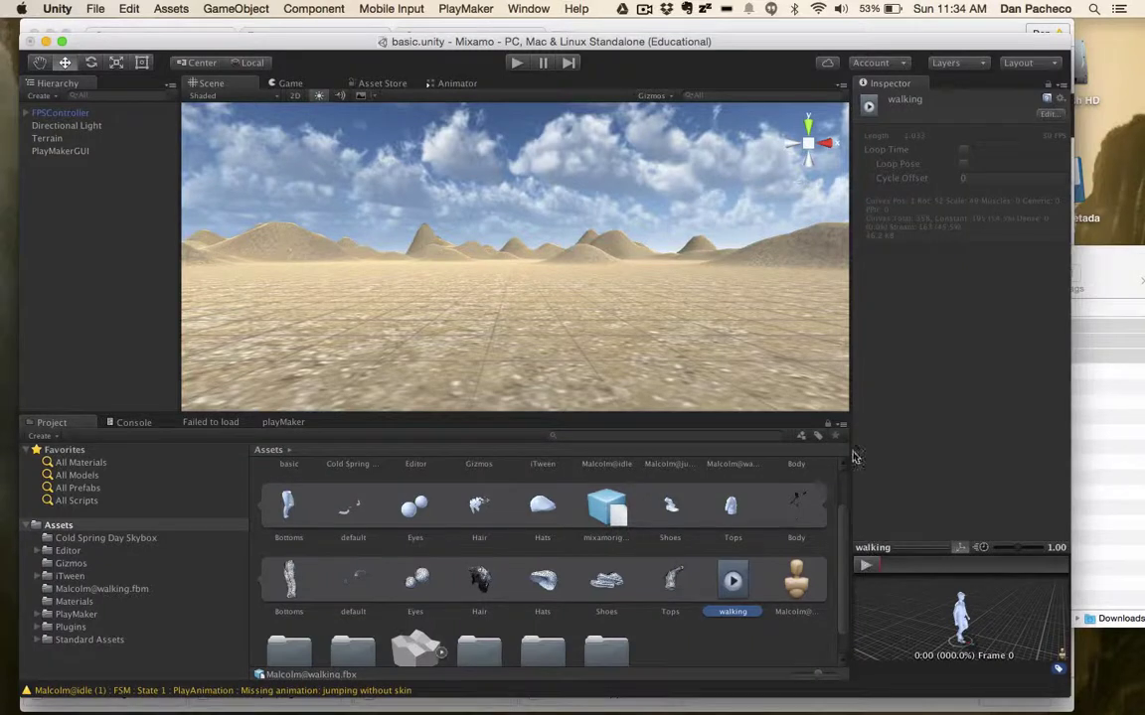
click(864, 572)
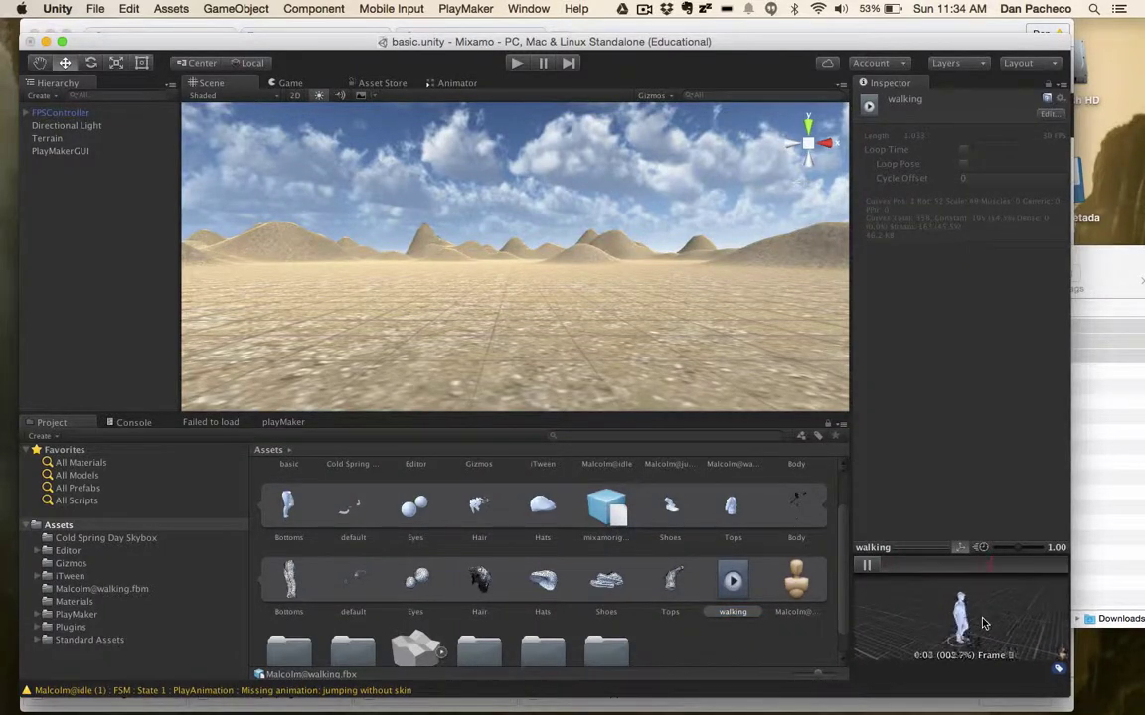
click(866, 568)
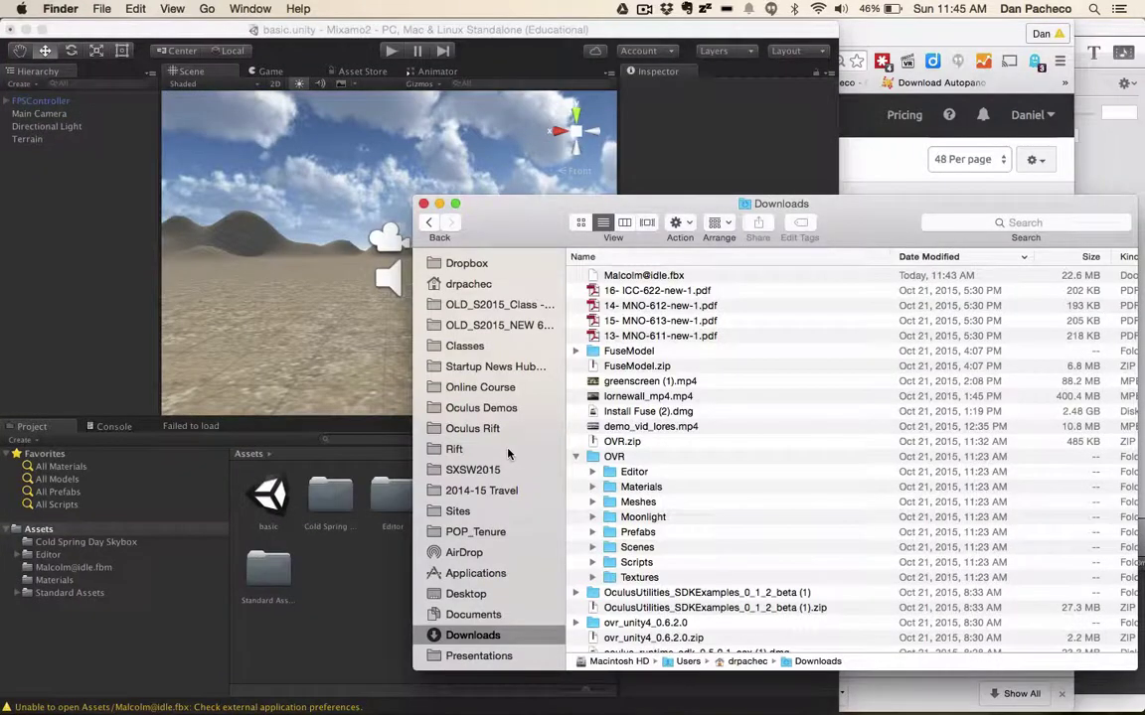
click(682, 276)
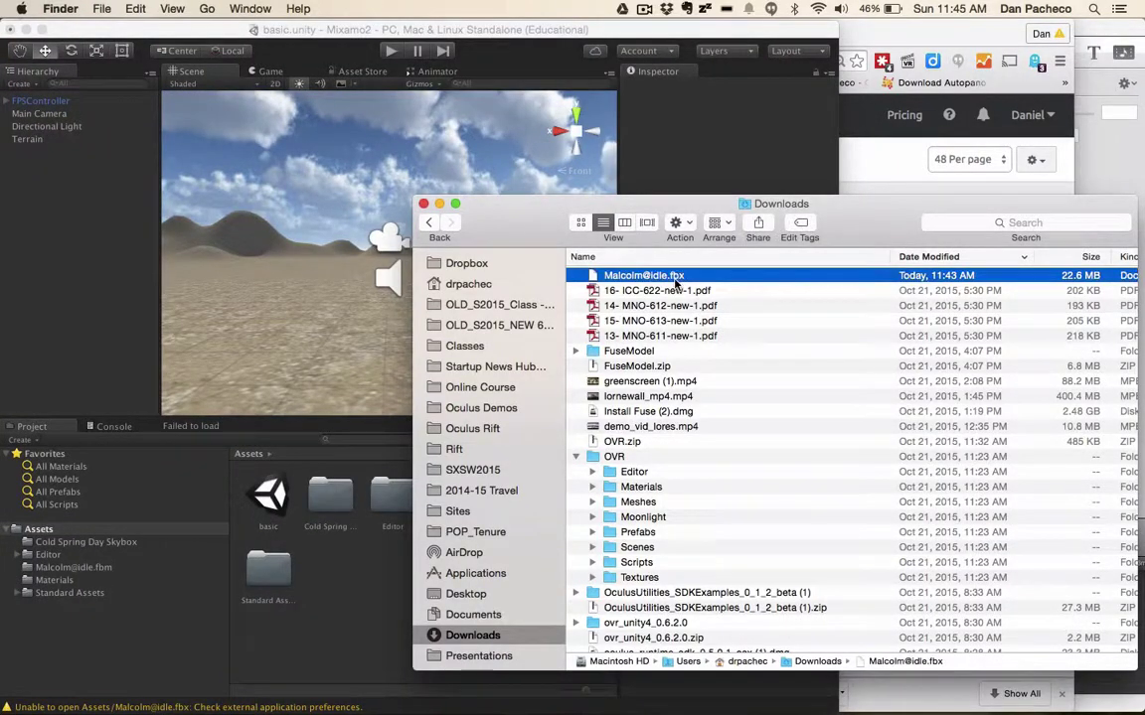
drag(684, 280, 353, 385)
drag(685, 277, 369, 600)
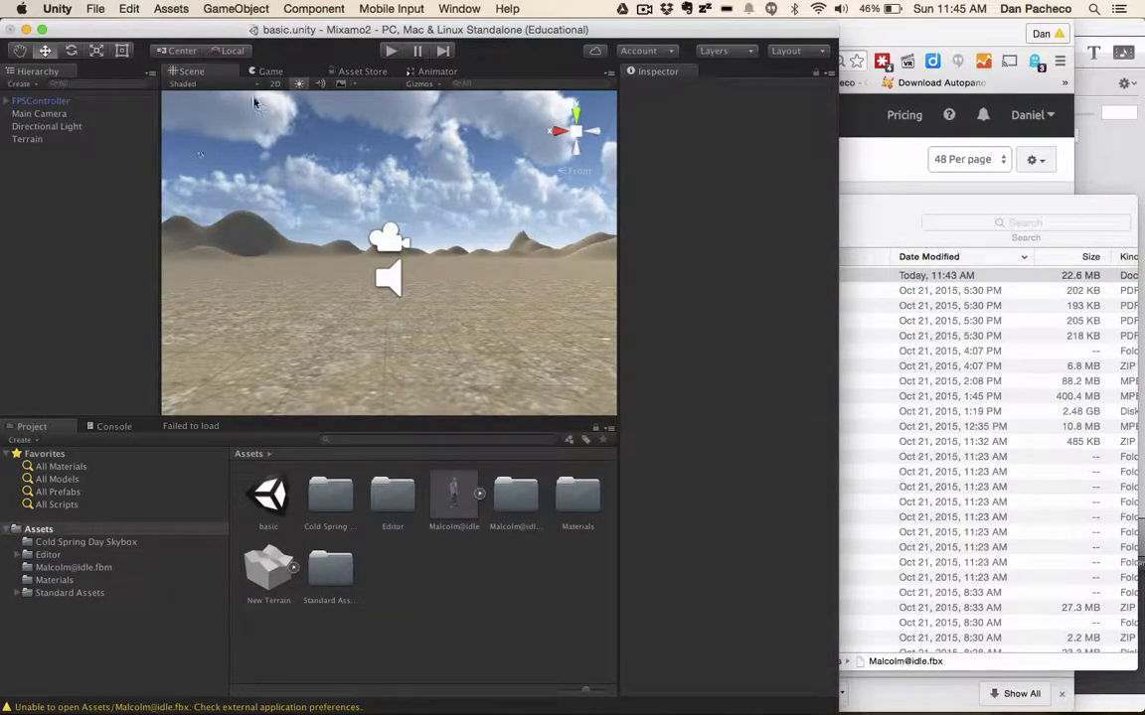
Browse Malcolm@idle's sub-assets, then select the model to show its Import Settings
mouse_move(364, 31)
mouse_down()
mouse_move(417, 31)
mouse_move(378, 31)
mouse_up()
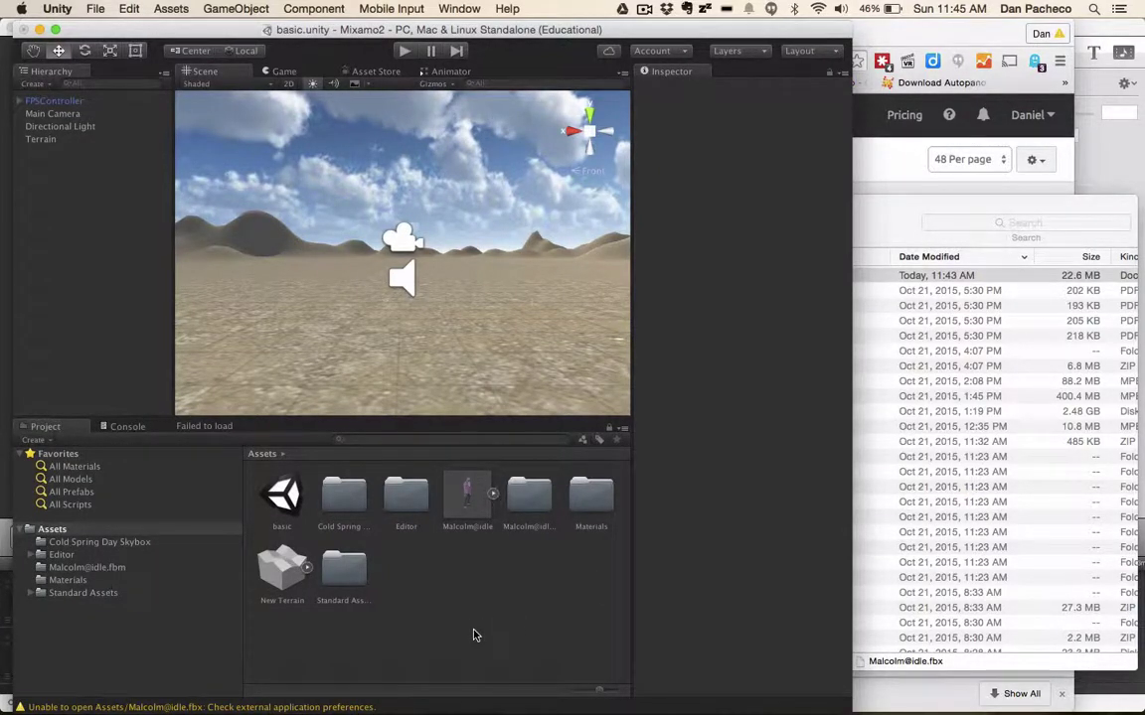
click(491, 493)
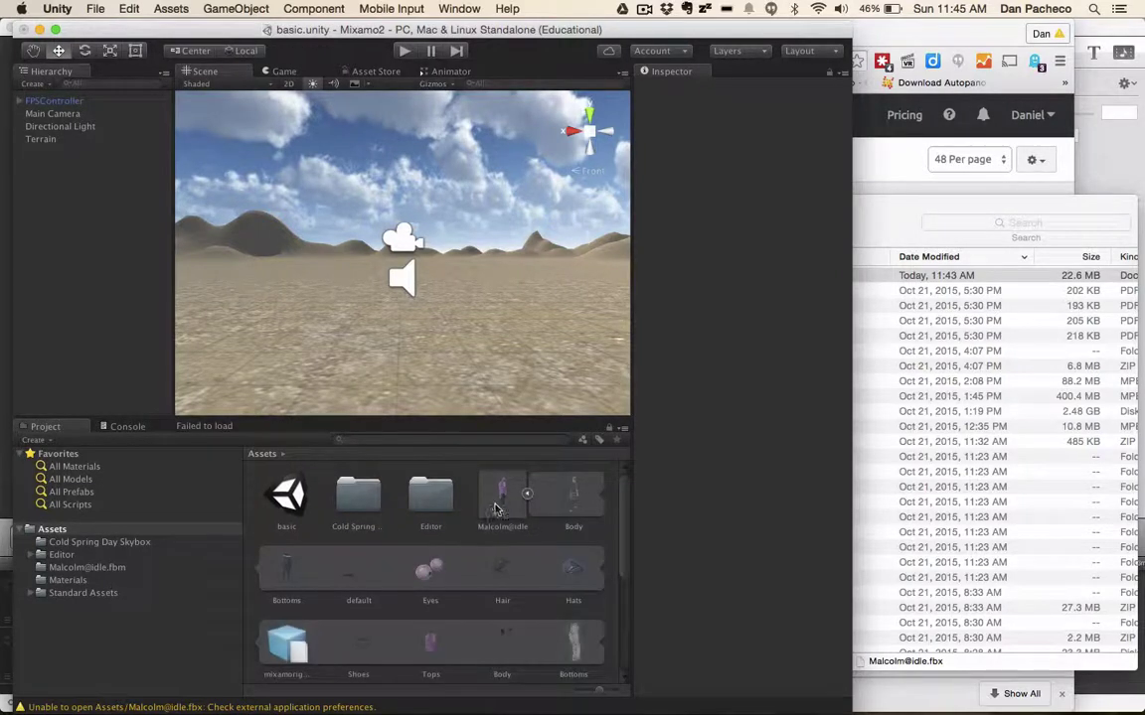
scroll(530, 622, down, 5)
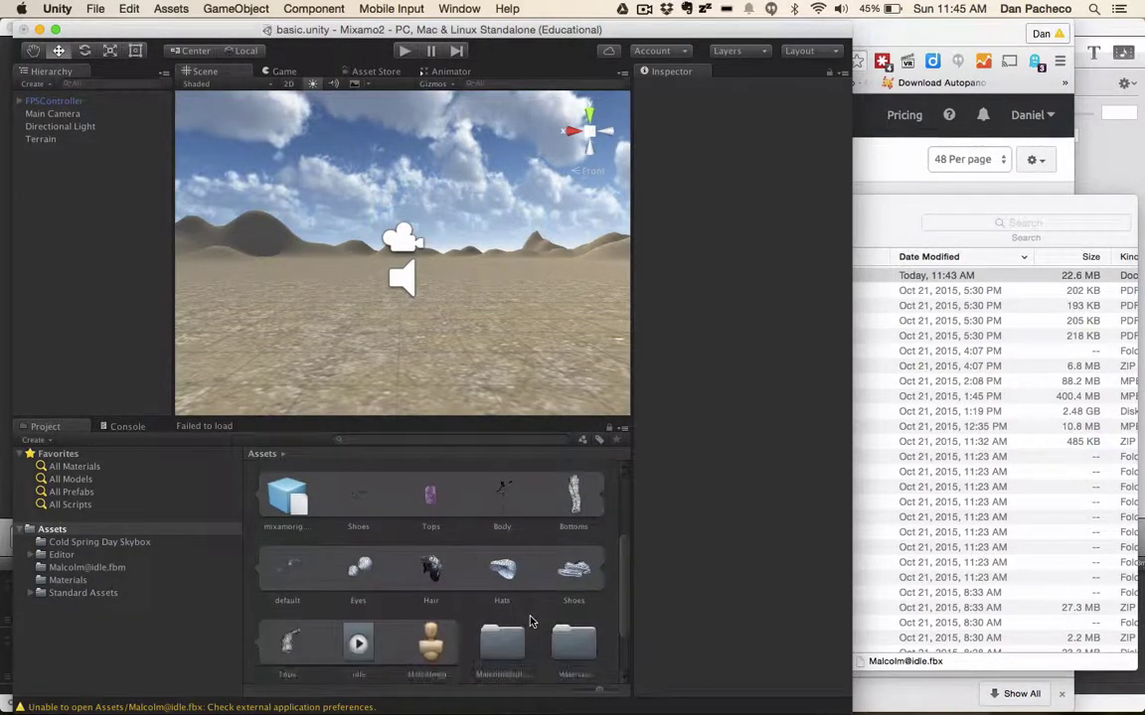
scroll(487, 602, up, 2)
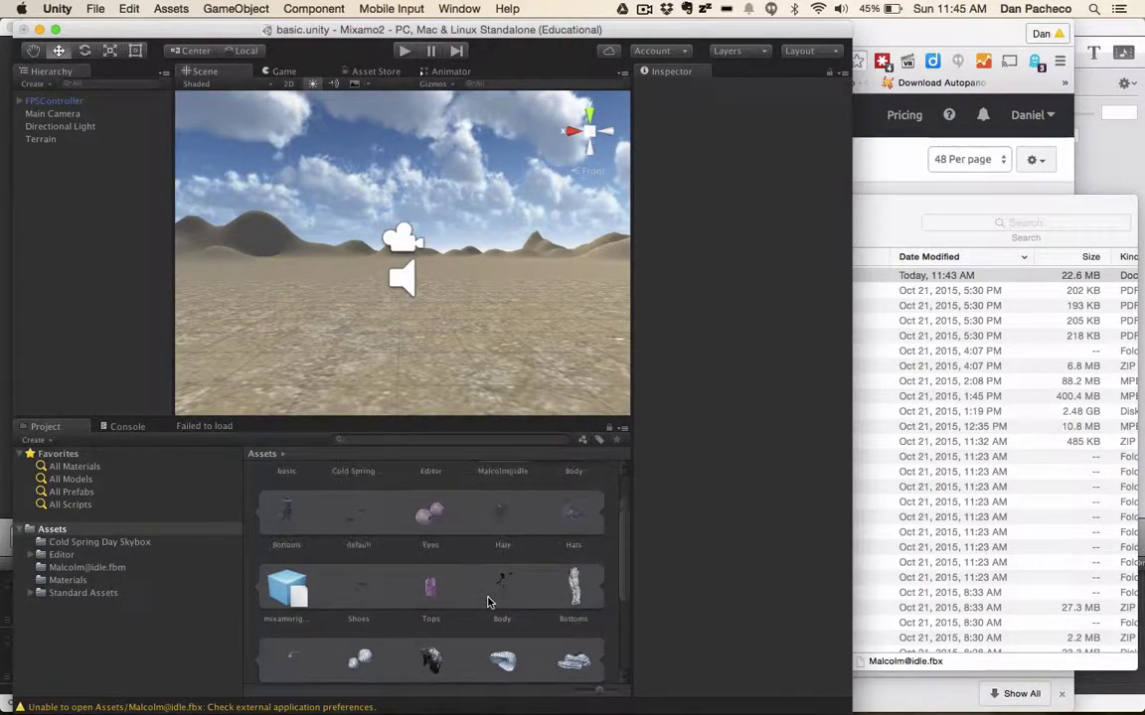
scroll(486, 603, up, 2)
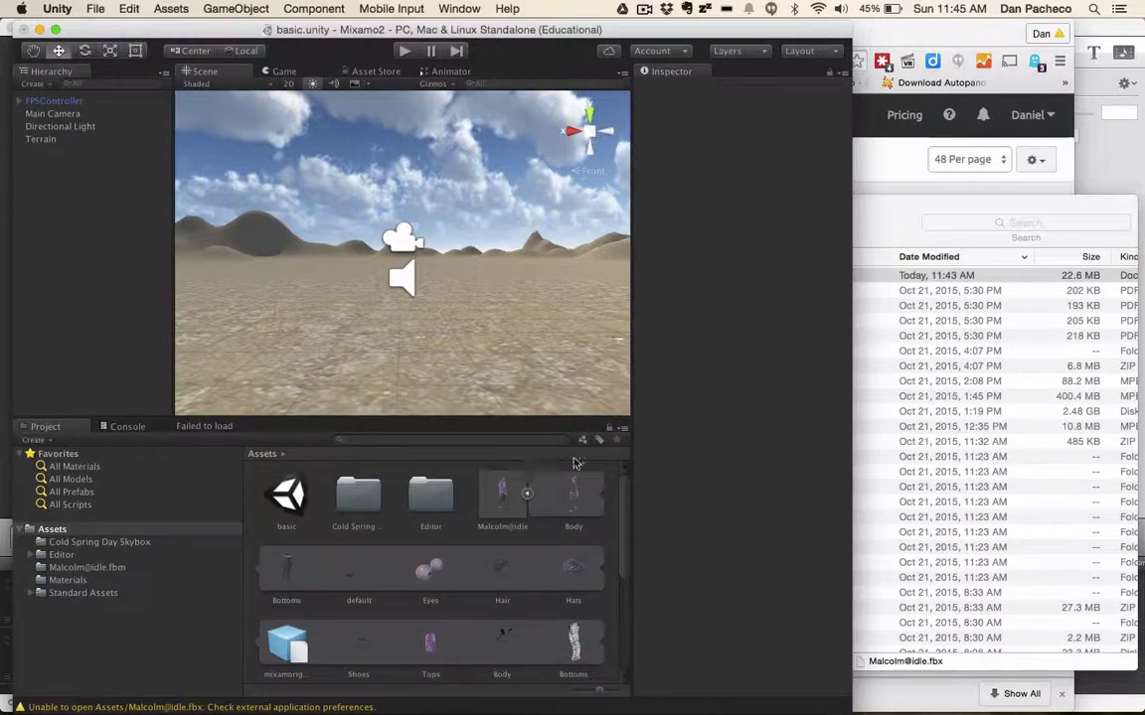
click(527, 497)
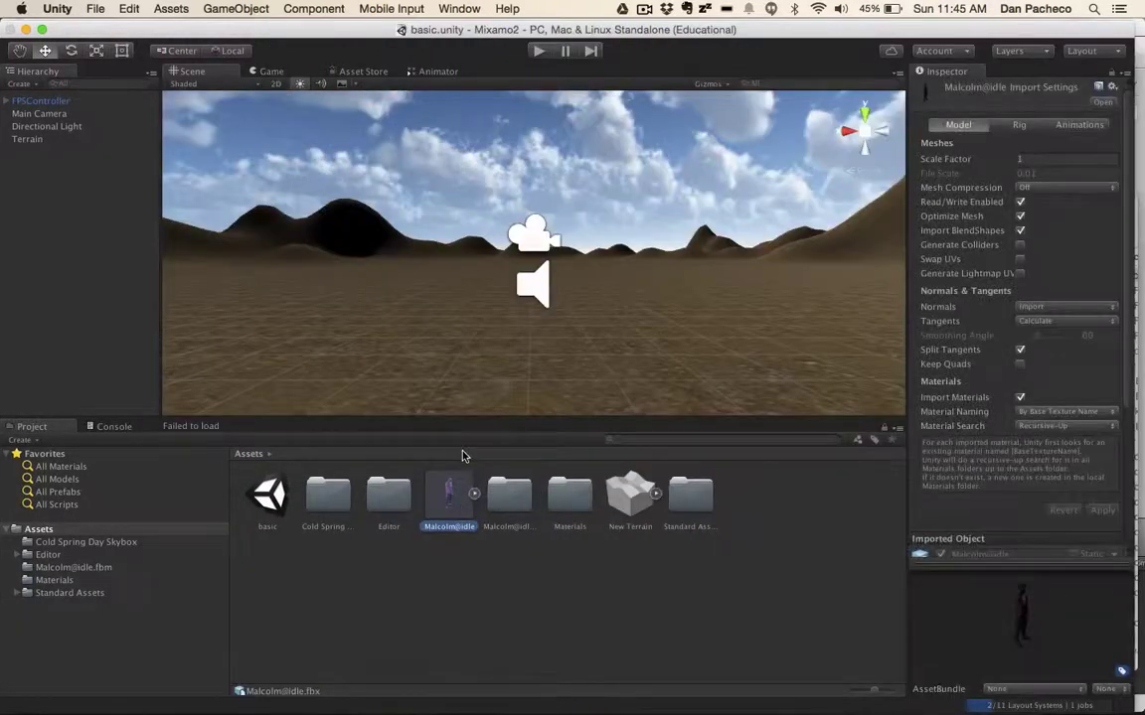
Place Malcolm@idle in the Scene view and frame it, centring the head and shoulders
drag(449, 492, 467, 350)
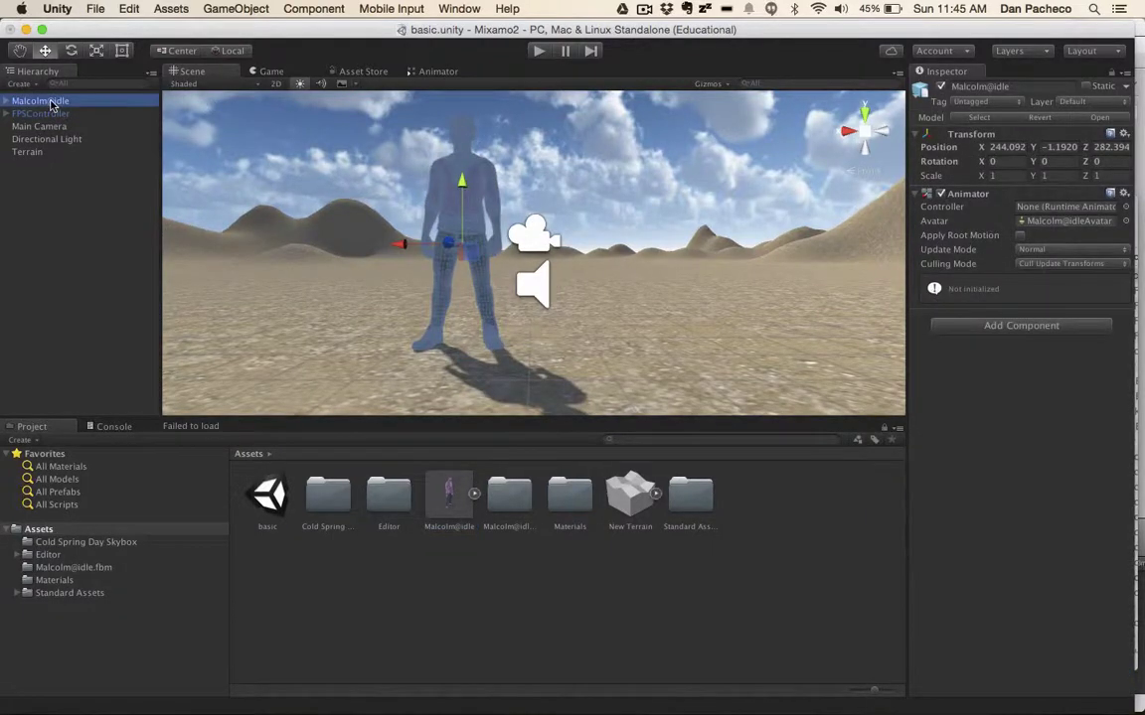
double_click(52, 103)
key(q)
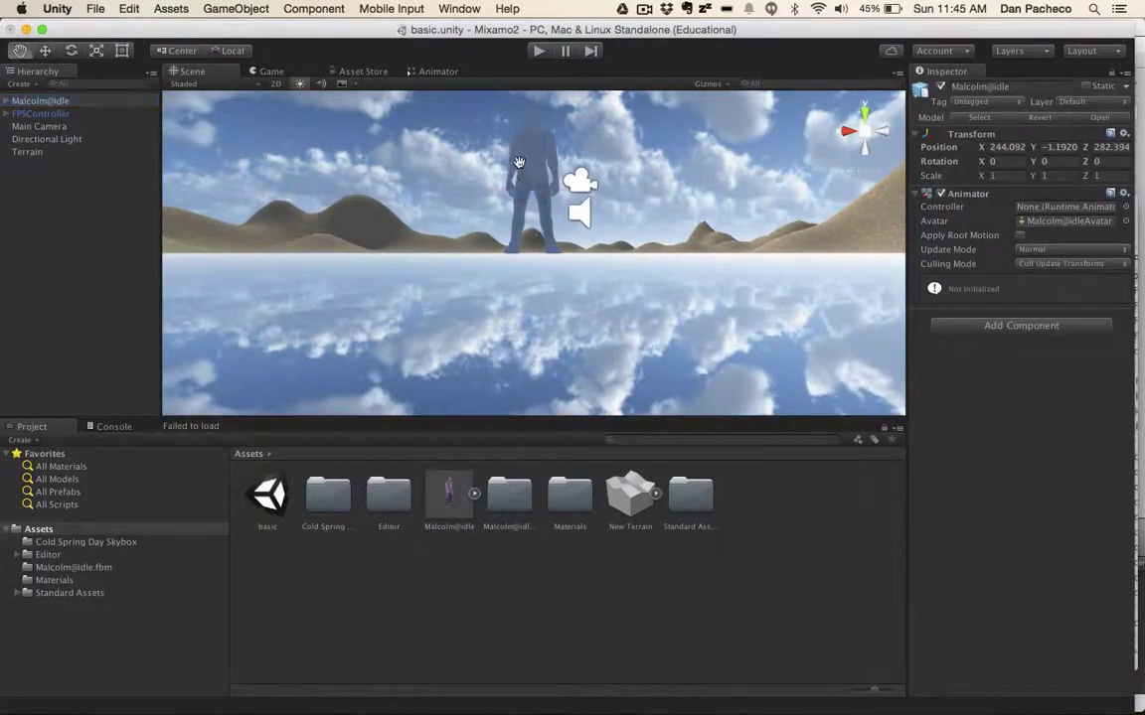
drag(517, 176, 581, 295)
scroll(581, 295, up, 5)
drag(567, 345, 600, 237)
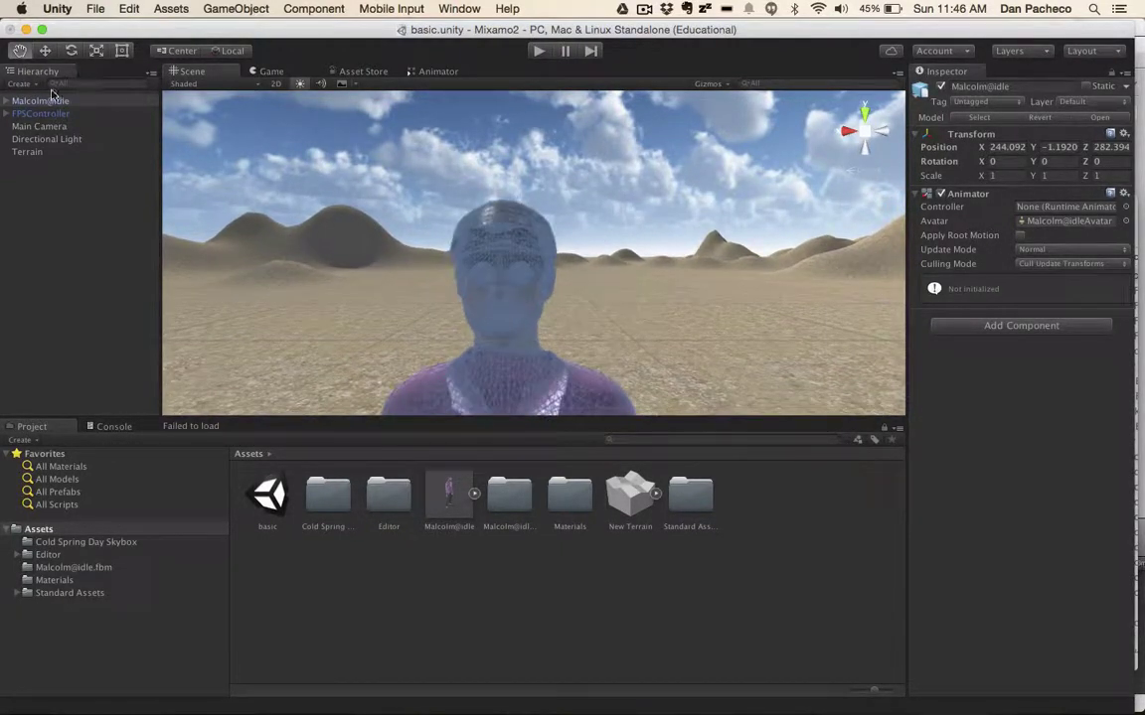
Return to the Move tool, select the terrain and zoom in and out around the character
click(45, 50)
click(531, 316)
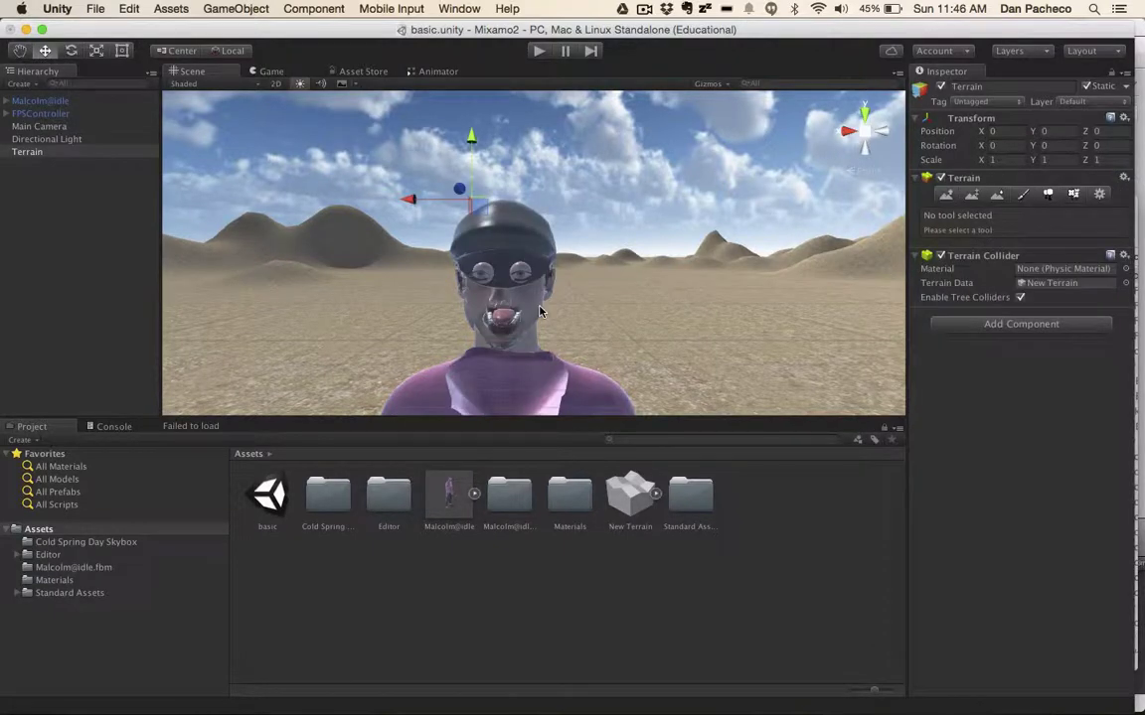
scroll(540, 312, up, 5)
scroll(540, 312, down, 5)
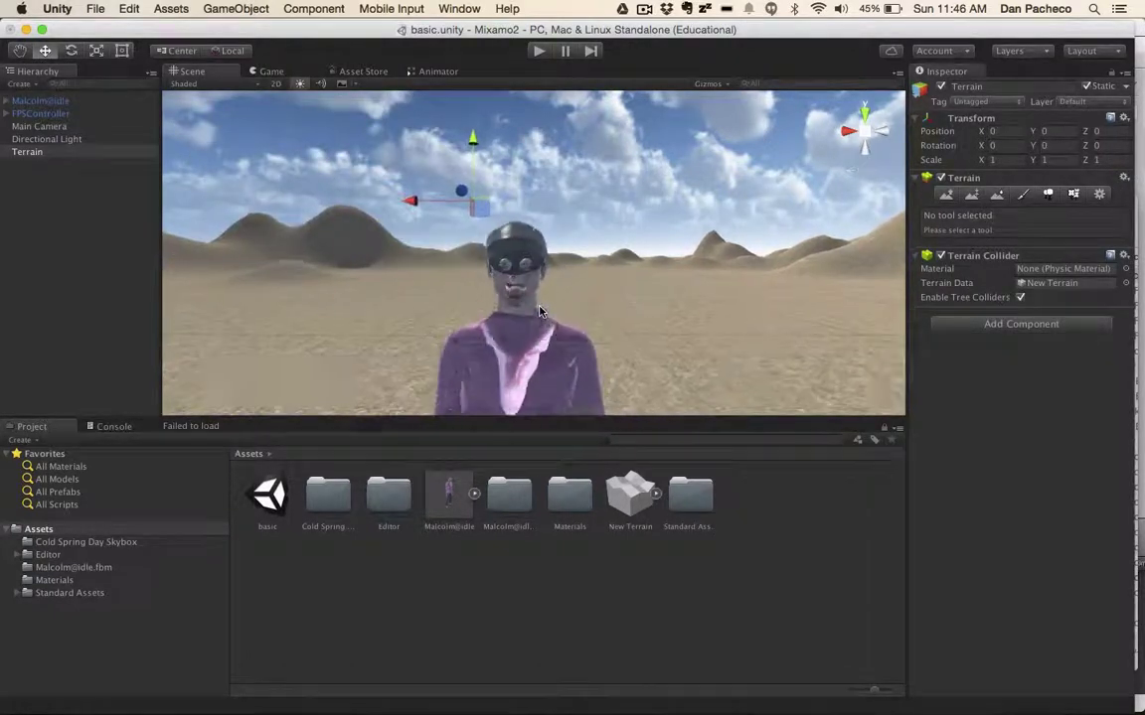
scroll(540, 312, up, 5)
scroll(539, 312, down, 3)
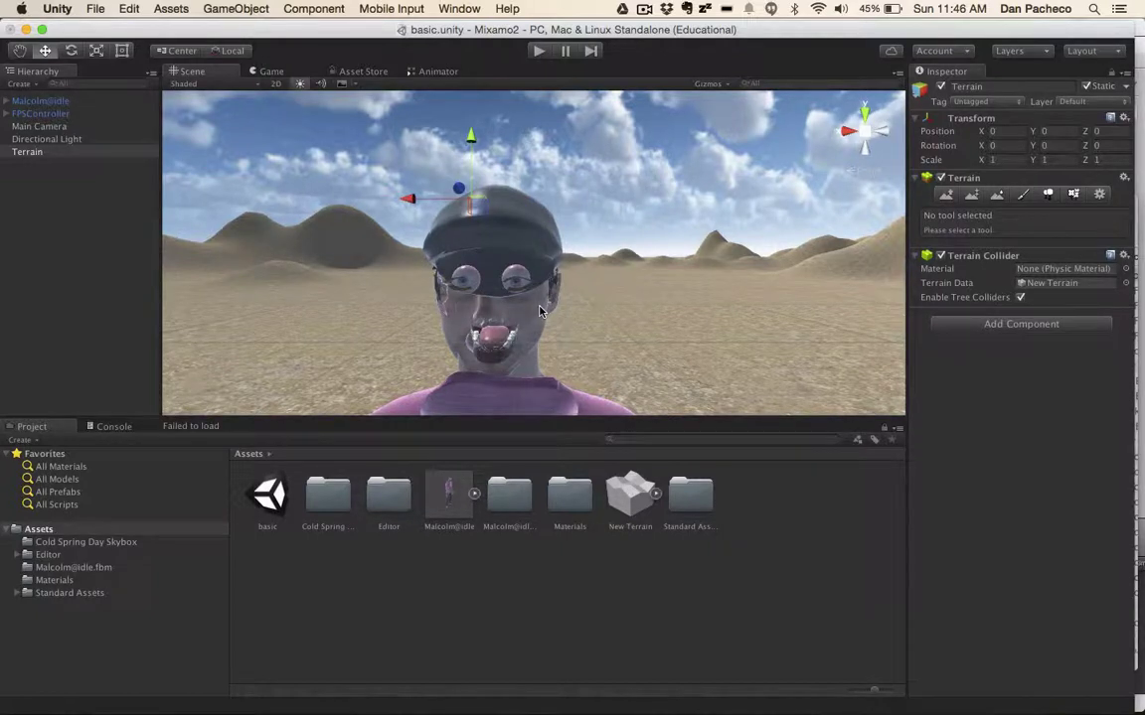
Select the Body child of Malcolm@idle in the Hierarchy
click(526, 253)
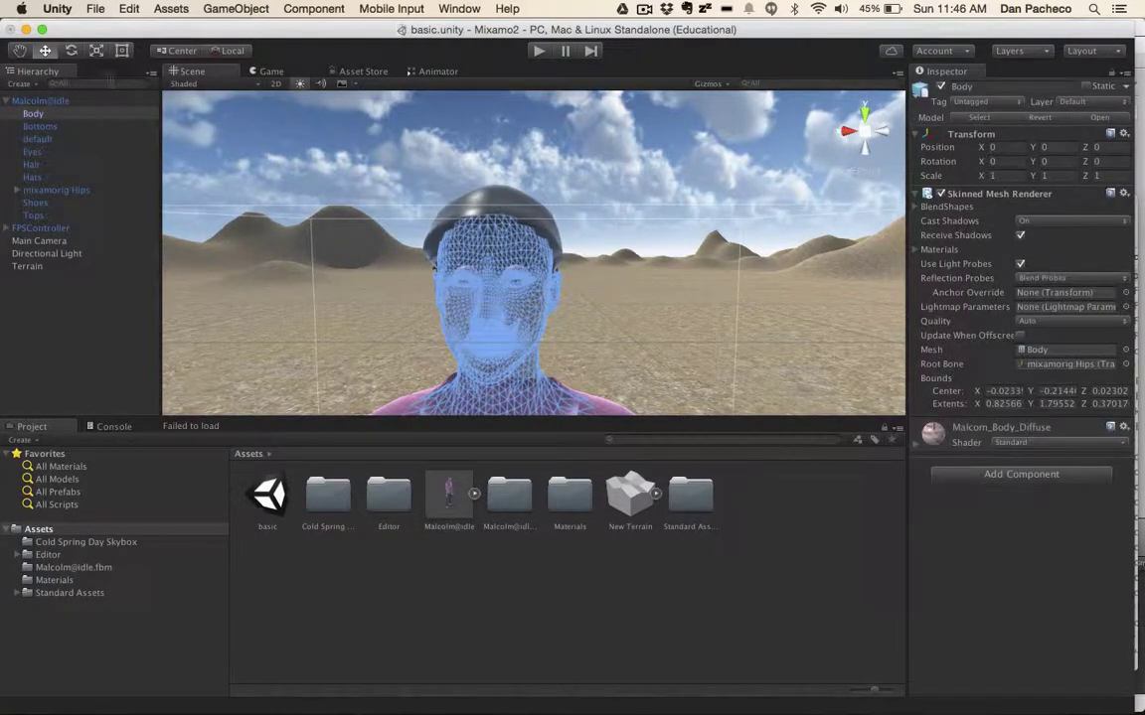
click(36, 102)
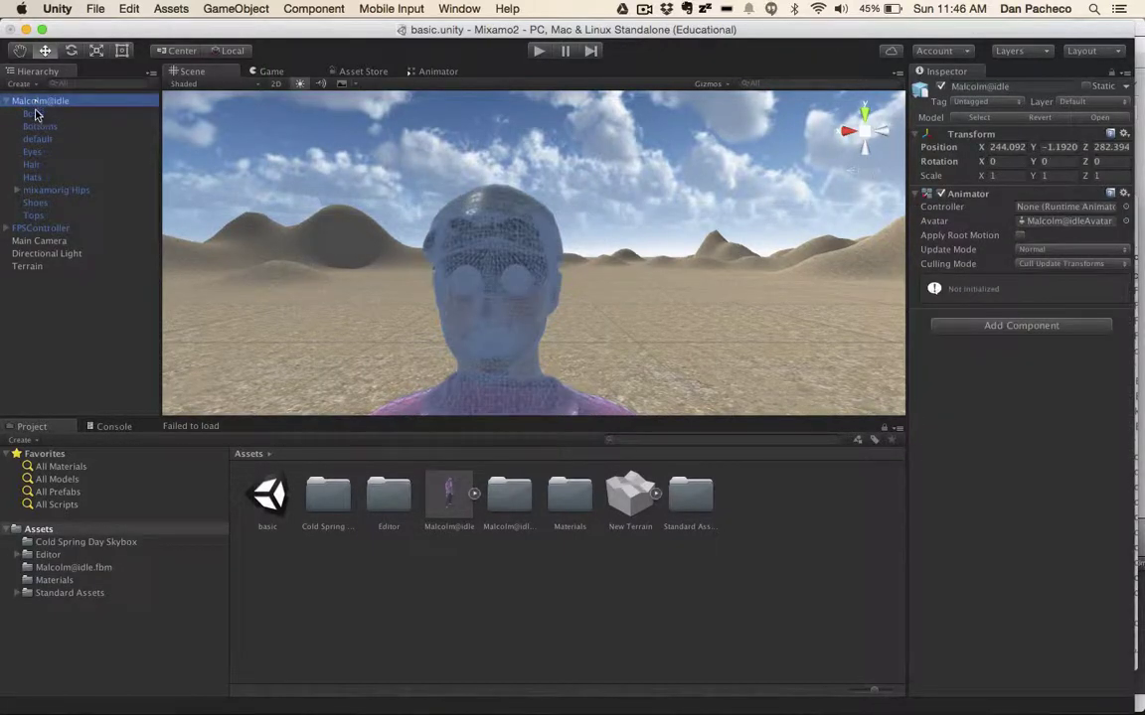
click(33, 114)
key(Down)
key(Down)
key(Down)
key(Up)
key(Up)
key(Up)
key(Up)
click(37, 114)
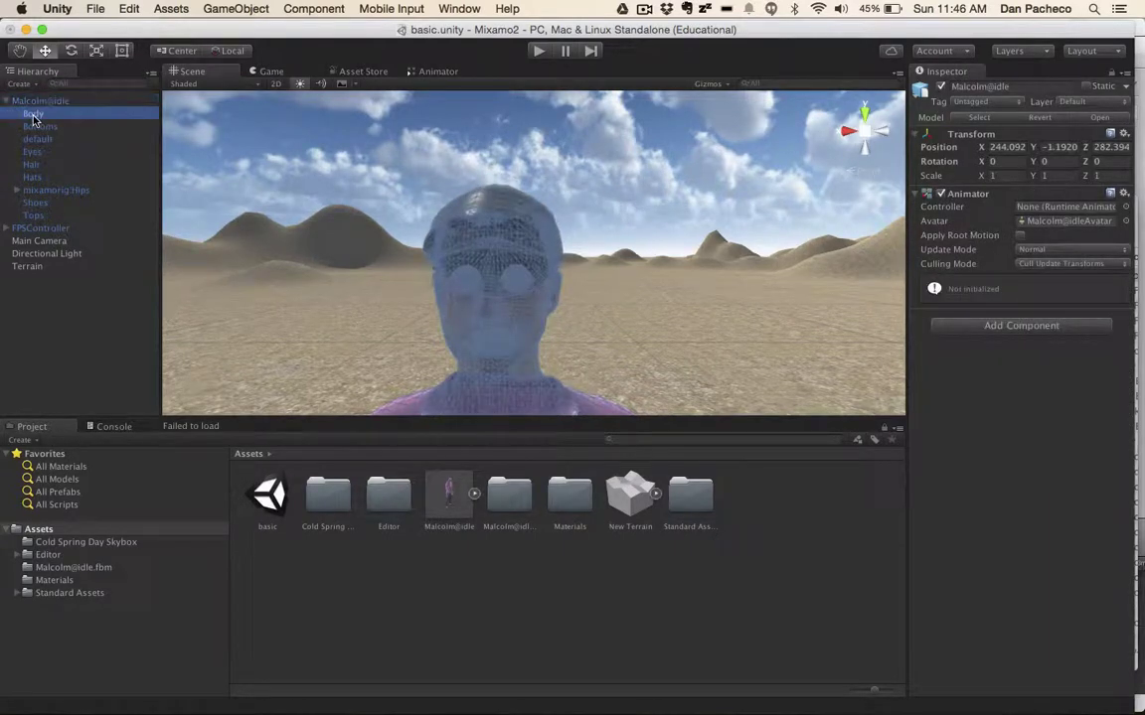
click(43, 101)
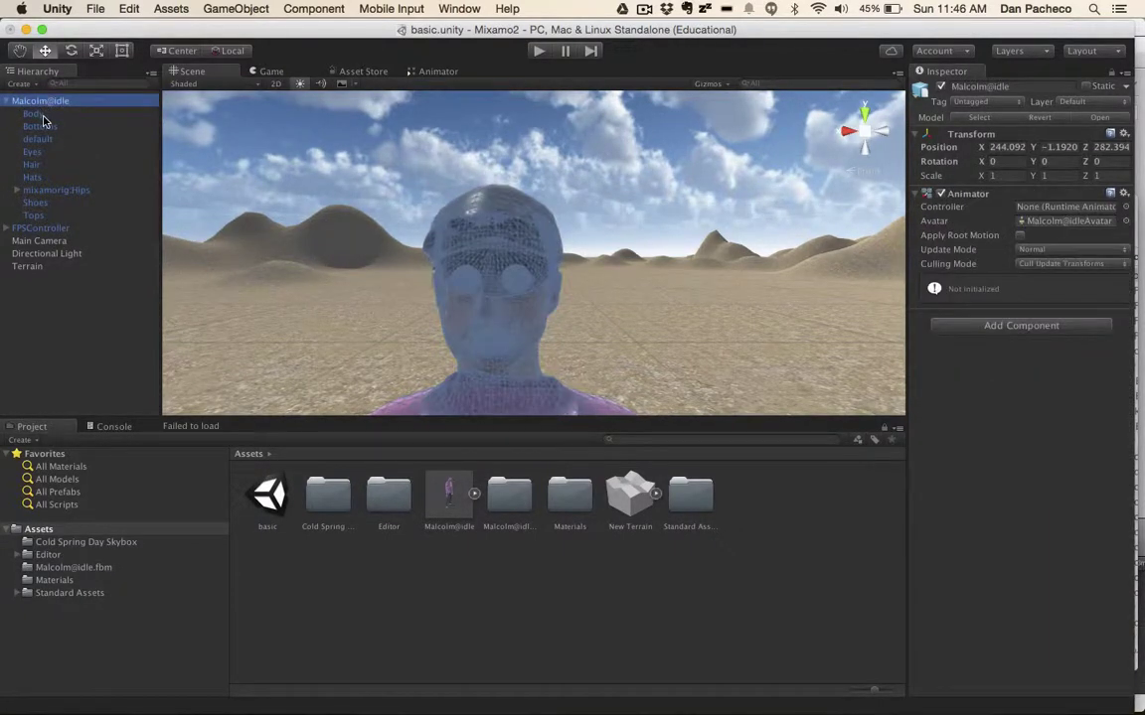
click(43, 116)
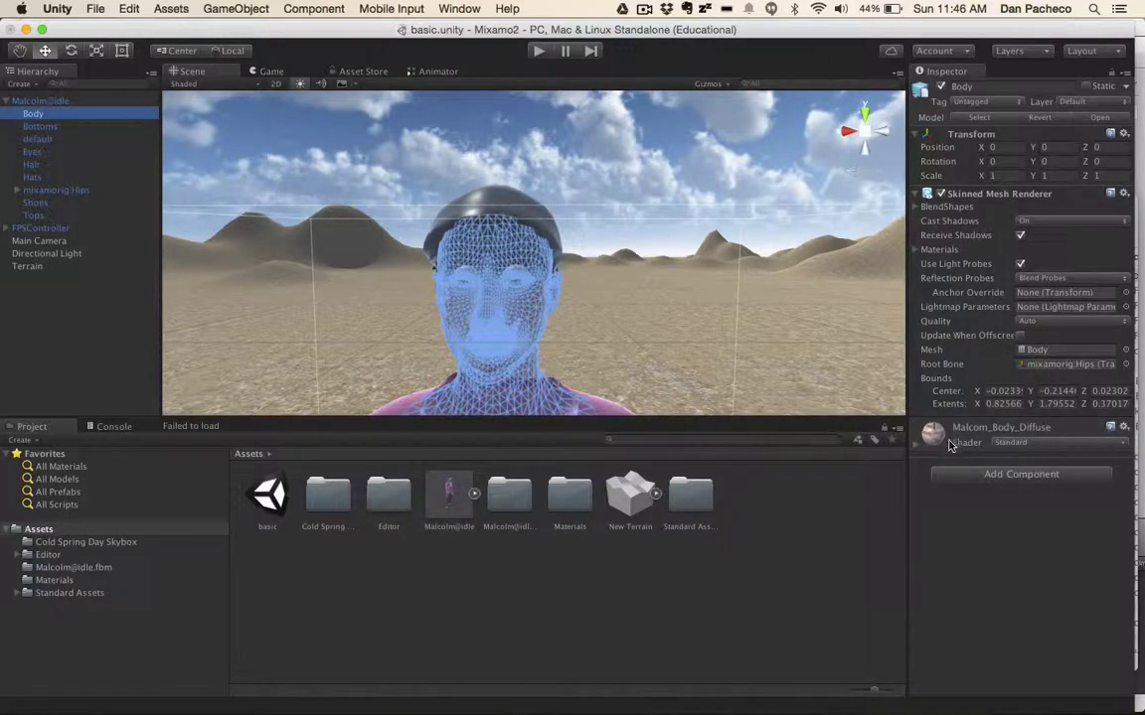
Keep the Malcom_Body_Diffuse material on the Standard shader and set its Rendering Mode to Opaque
click(1020, 448)
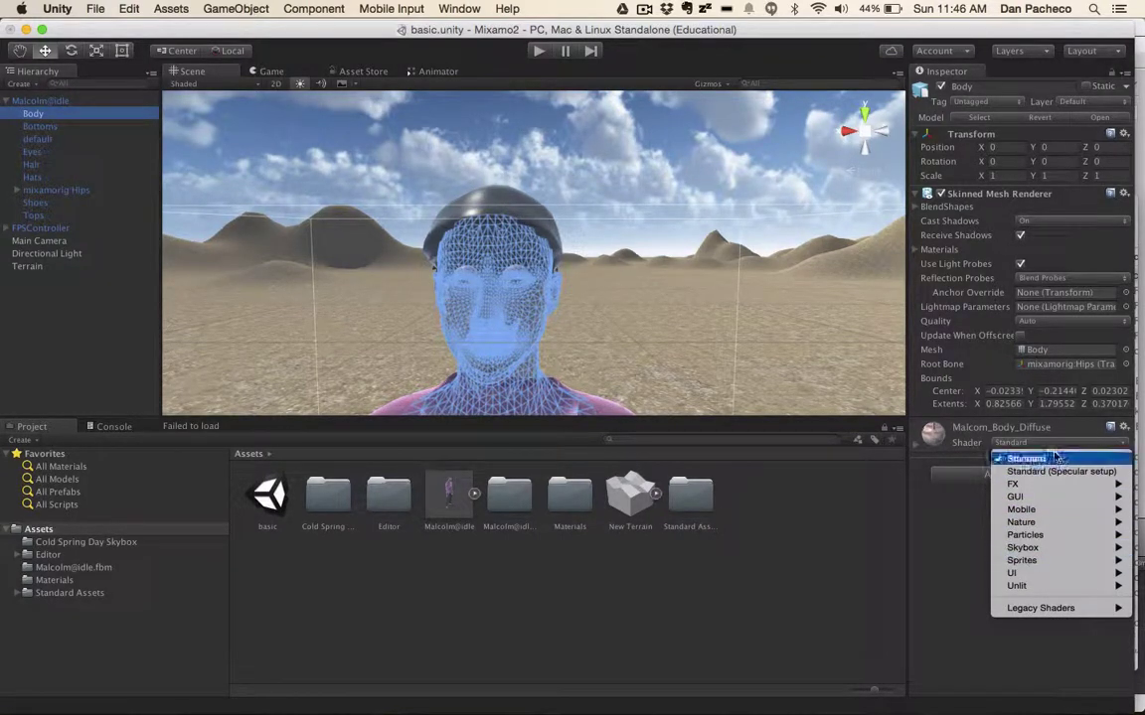
click(919, 450)
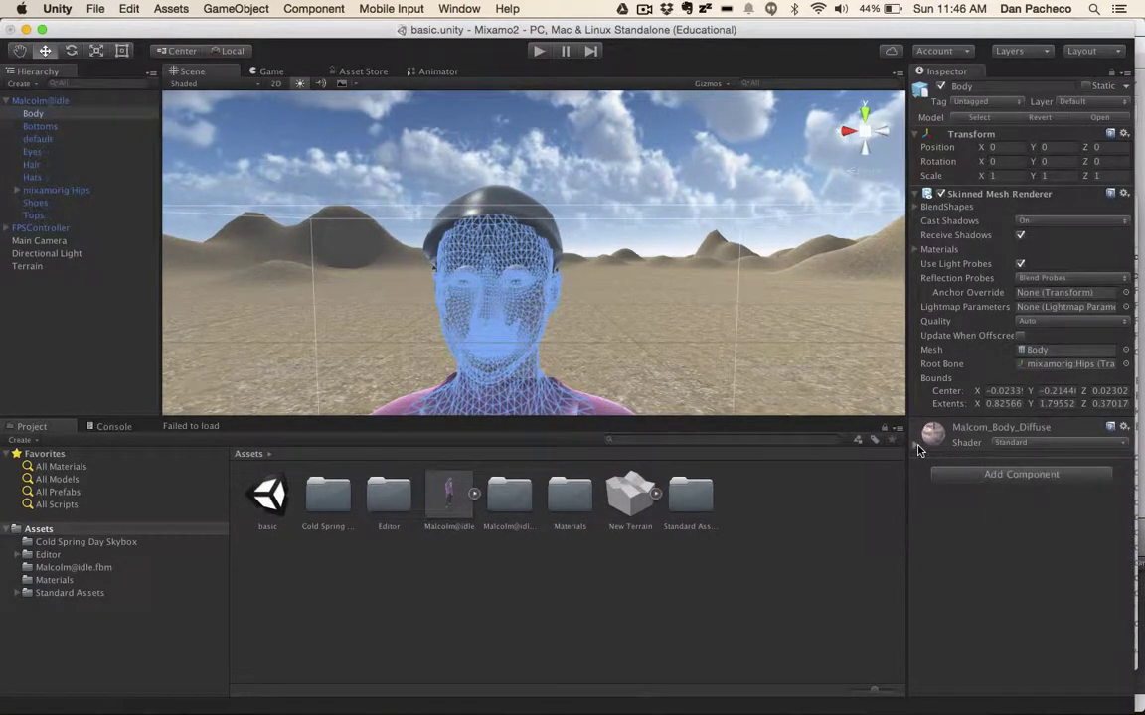
click(916, 447)
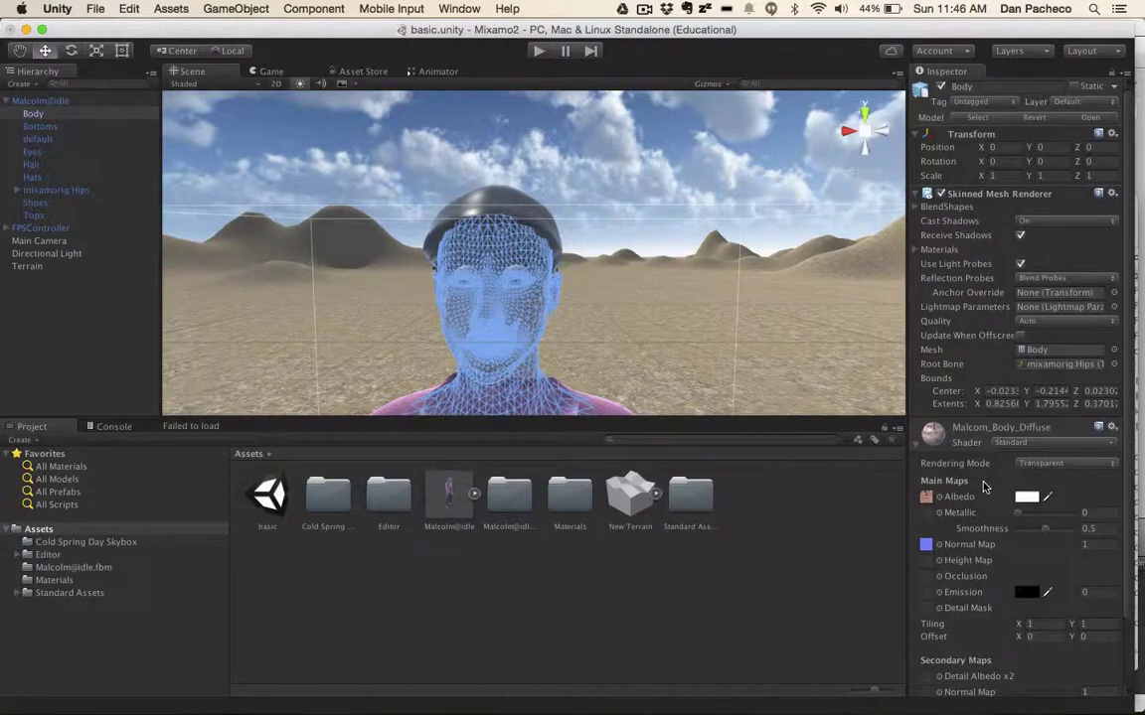
click(1081, 465)
key(Escape)
Select the terrain, zoom the view, then pick the character's eyes and Body mesh
click(808, 278)
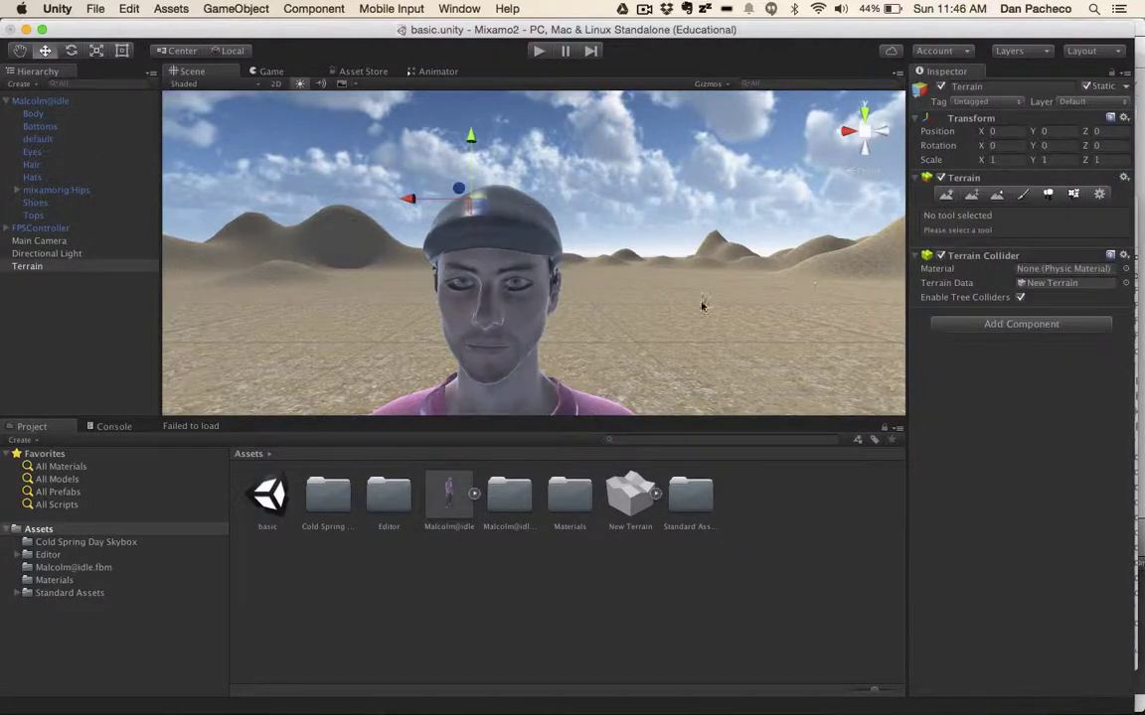
scroll(702, 306, down, 2)
scroll(701, 306, down, 2)
scroll(702, 306, up, 4)
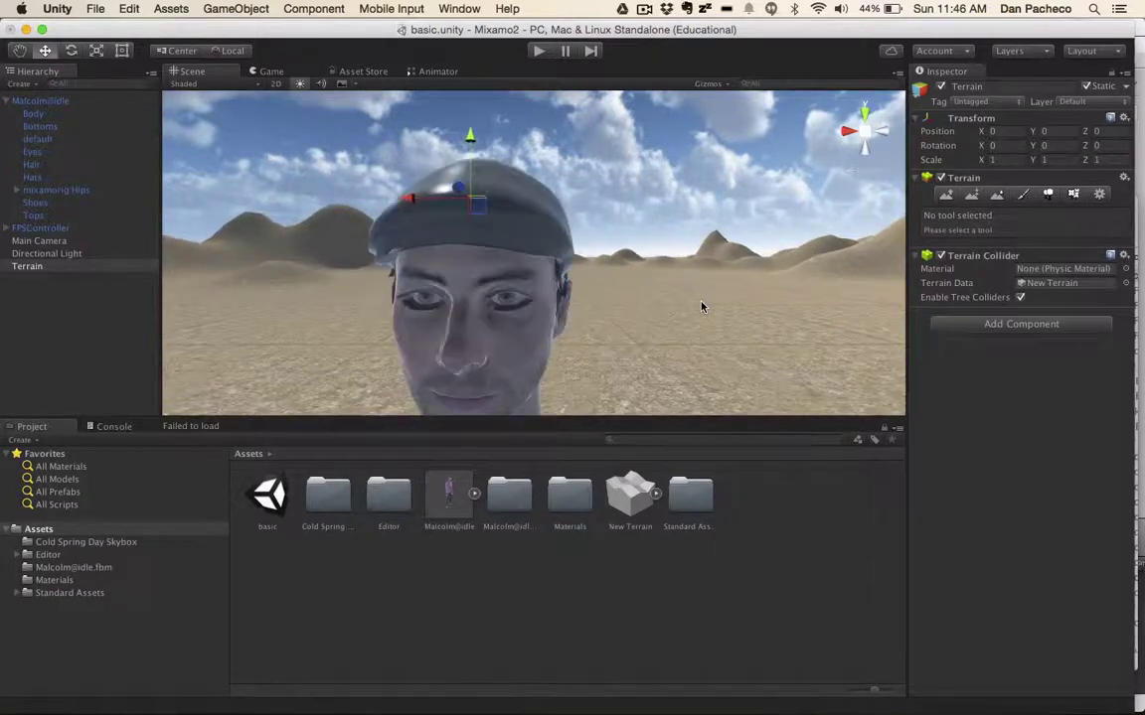
scroll(701, 306, down, 3)
click(526, 276)
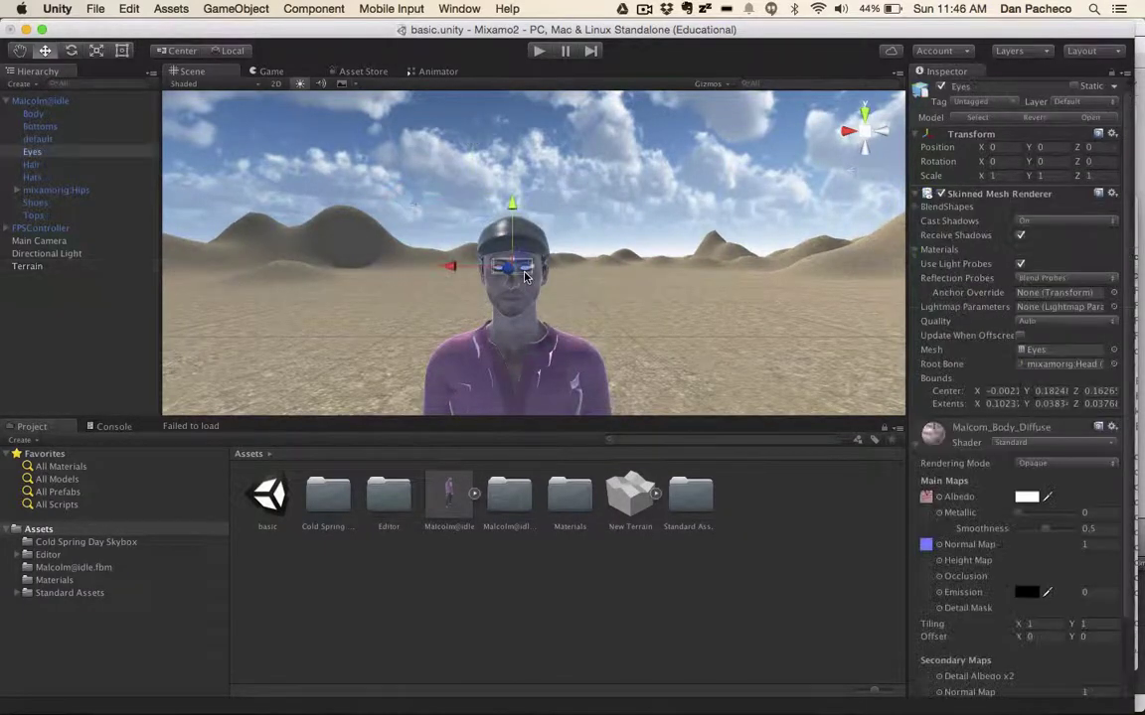
click(40, 114)
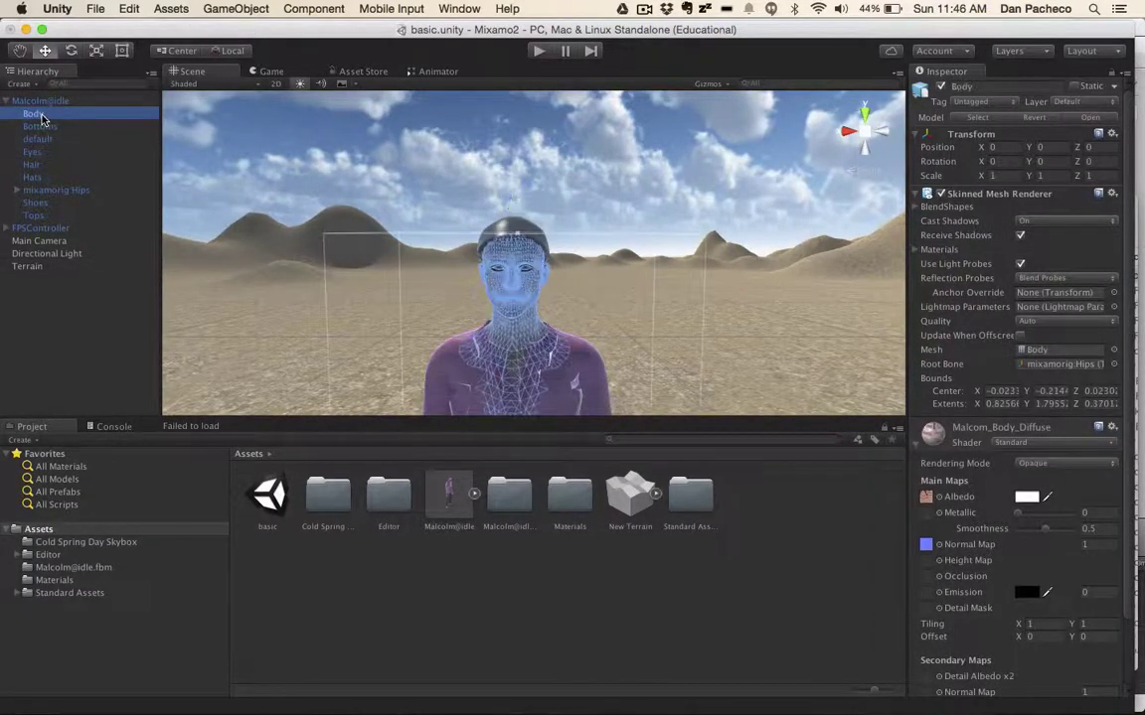
Select the Bottoms mesh, expand its material, and view the character from the side
click(50, 127)
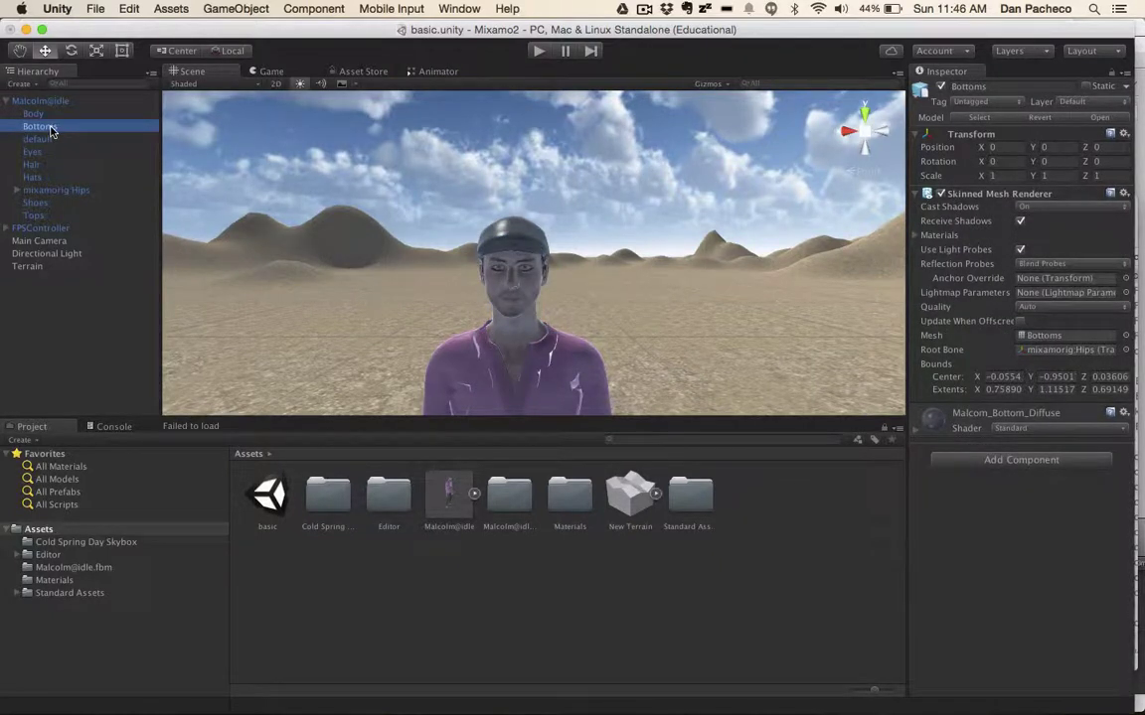
click(915, 431)
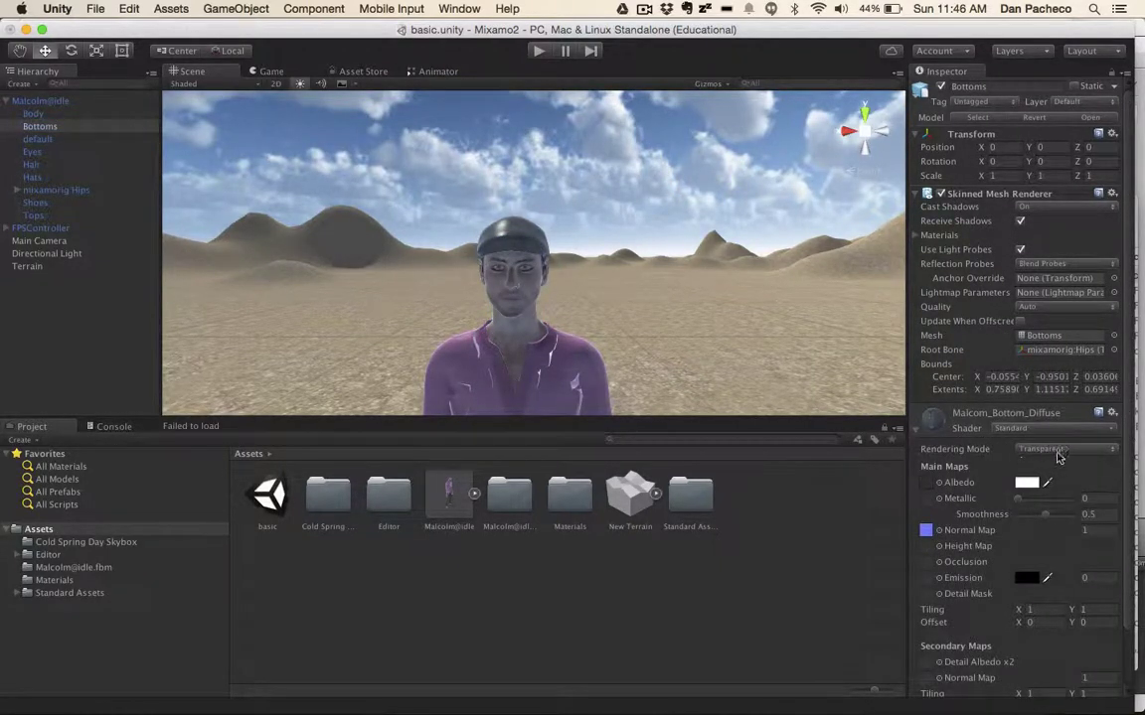
scroll(715, 283, down, 5)
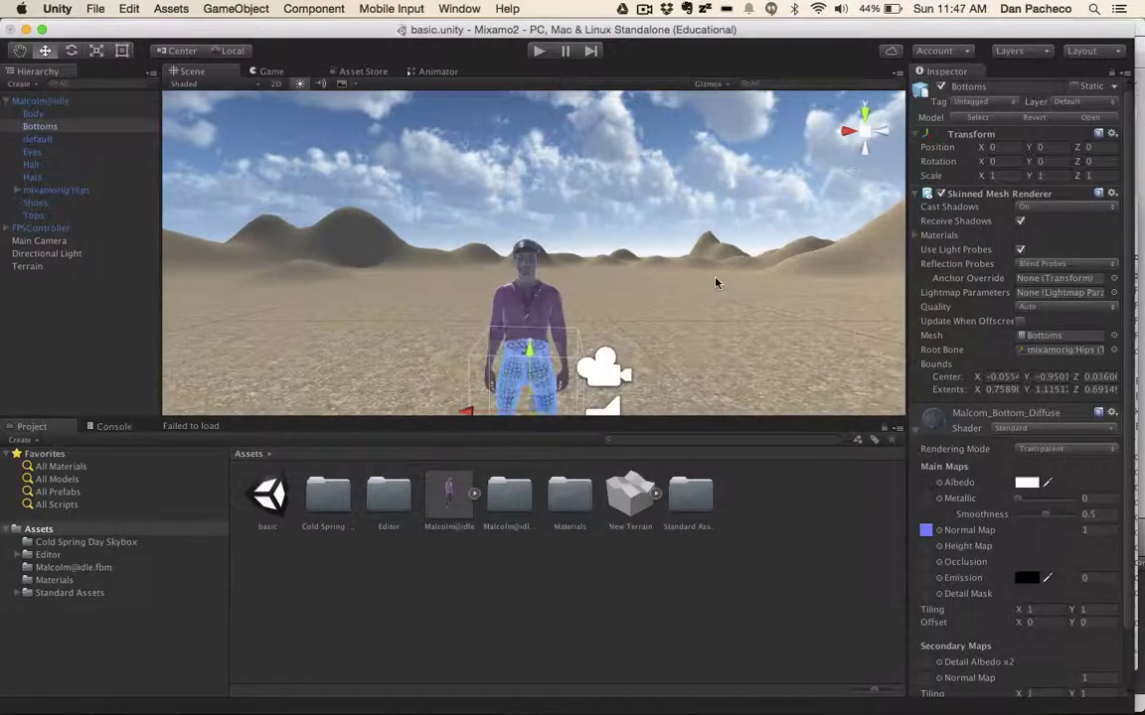
click(690, 340)
scroll(690, 343, up, 6)
scroll(690, 342, down, 4)
click(882, 135)
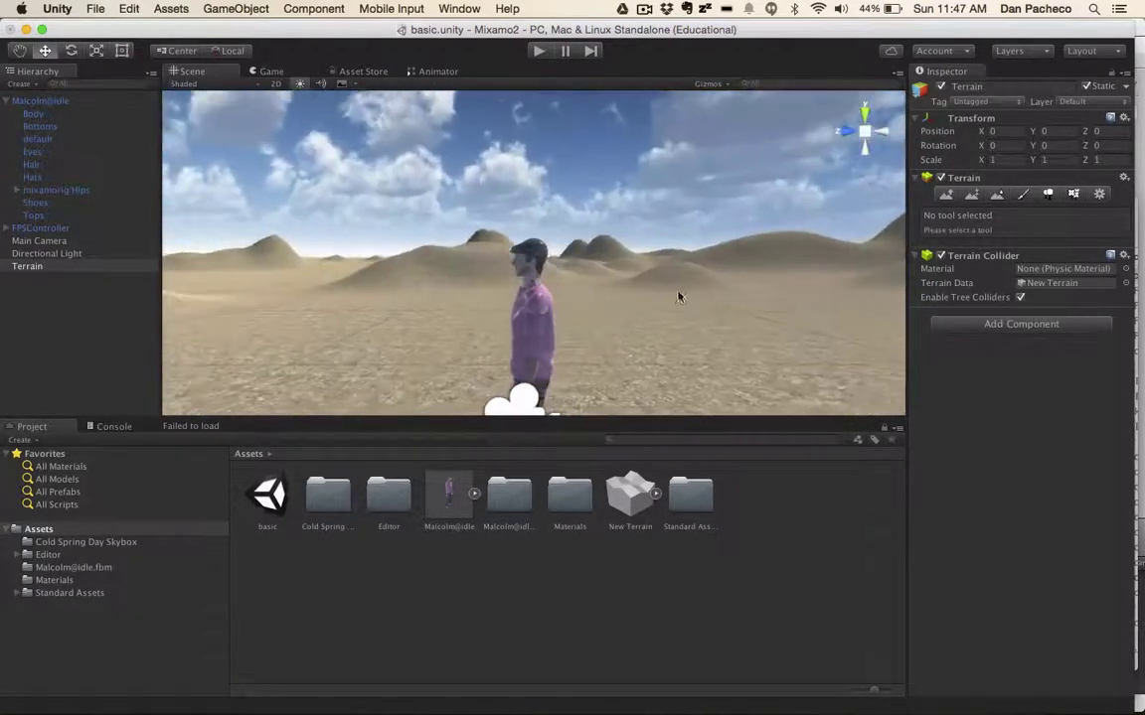
scroll(644, 322, up, 6)
scroll(644, 324, down, 5)
scroll(644, 324, up, 6)
scroll(644, 324, down, 4)
Set the Bottoms material's Rendering Mode to Opaque
click(35, 115)
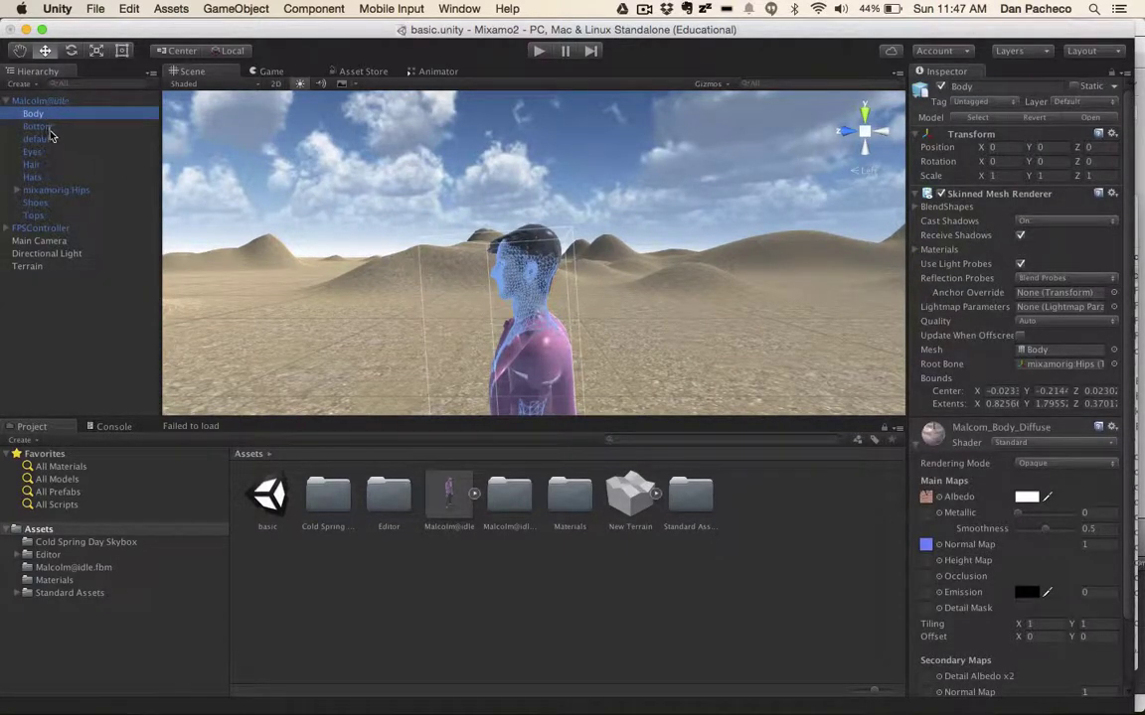
click(51, 129)
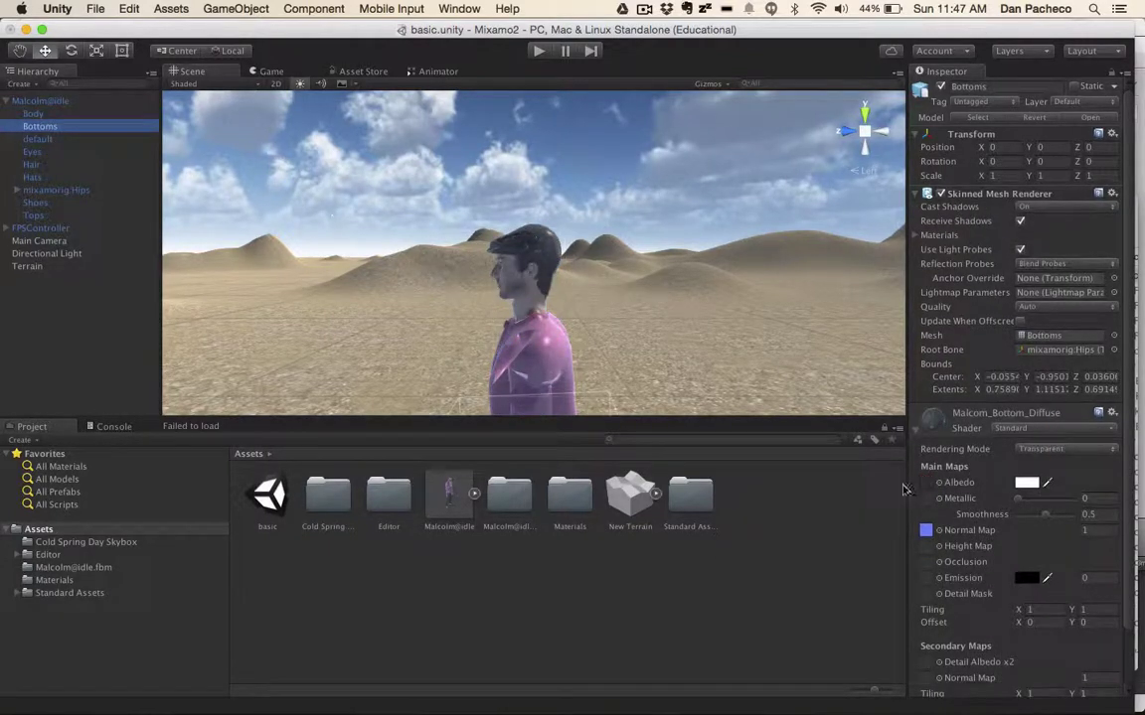
click(1073, 448)
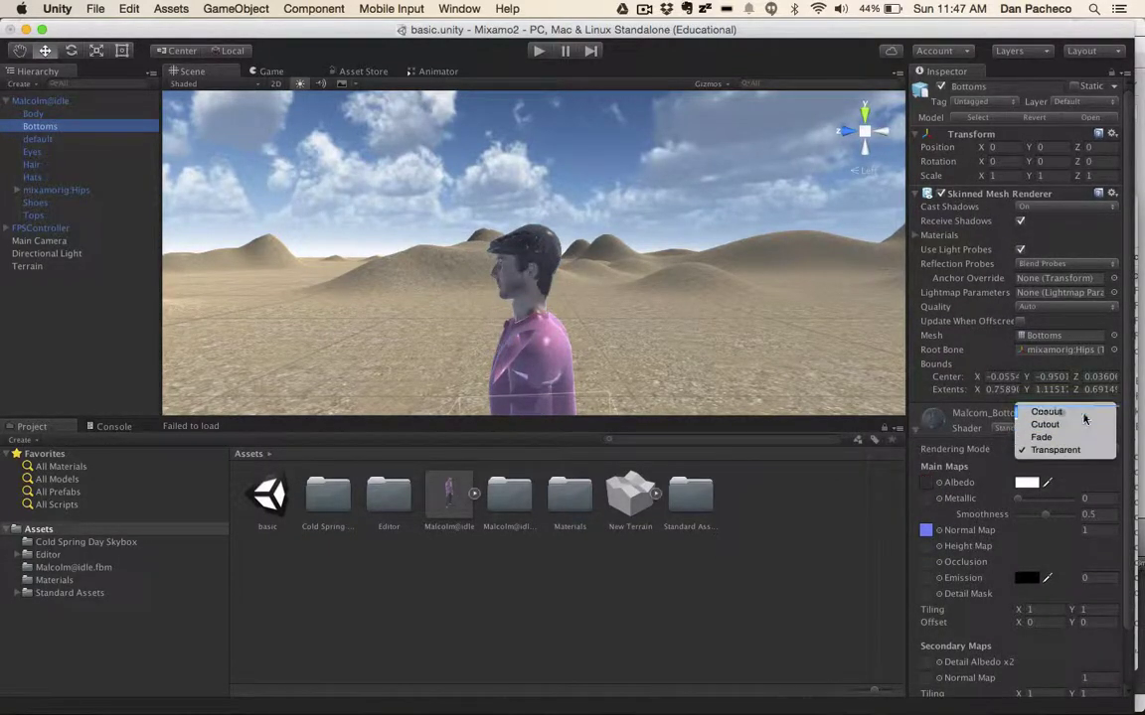
click(1083, 419)
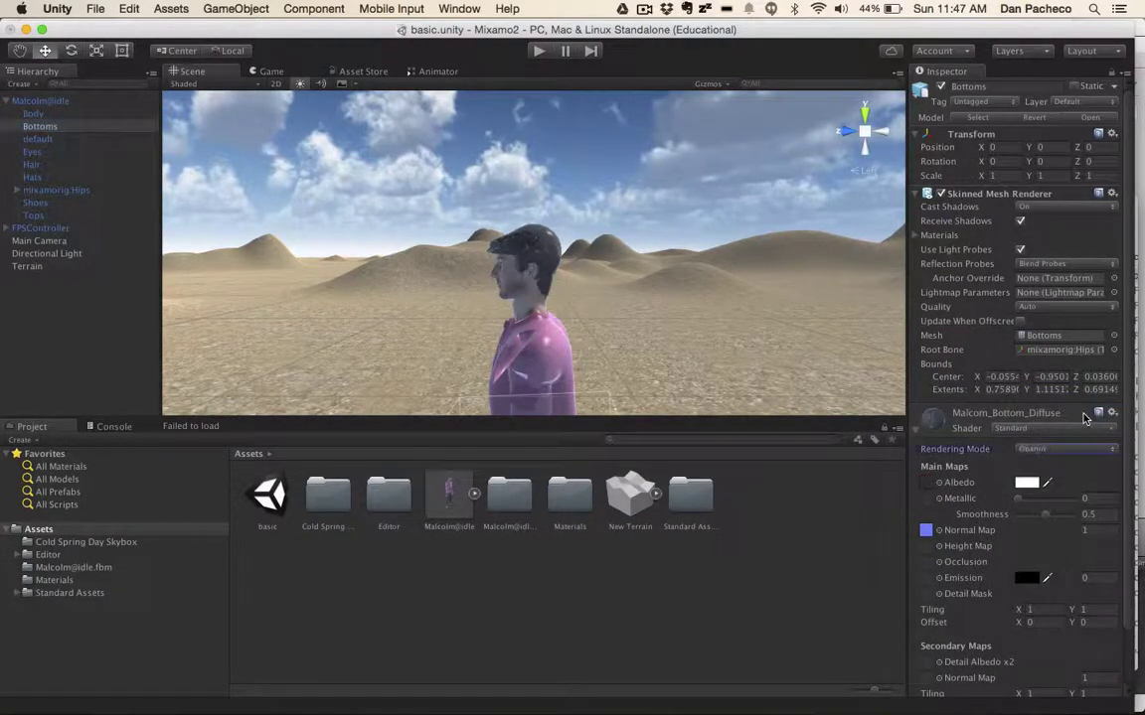
Set the Hair material's Rendering Mode to Opaque
click(62, 140)
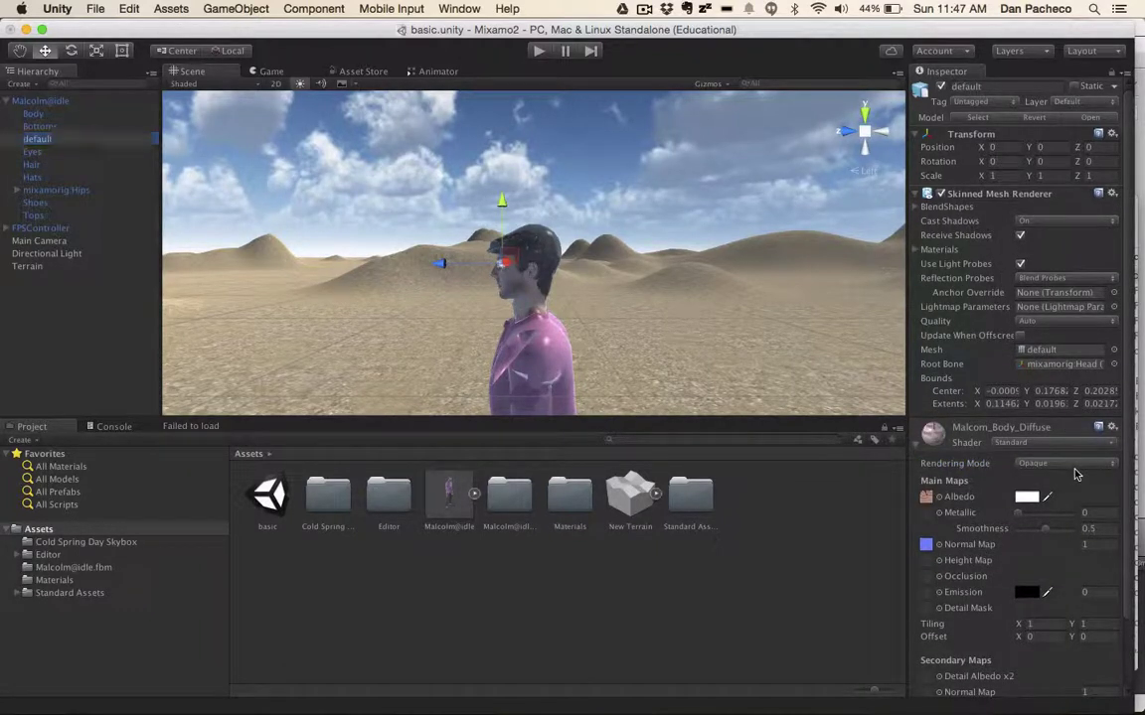
click(30, 154)
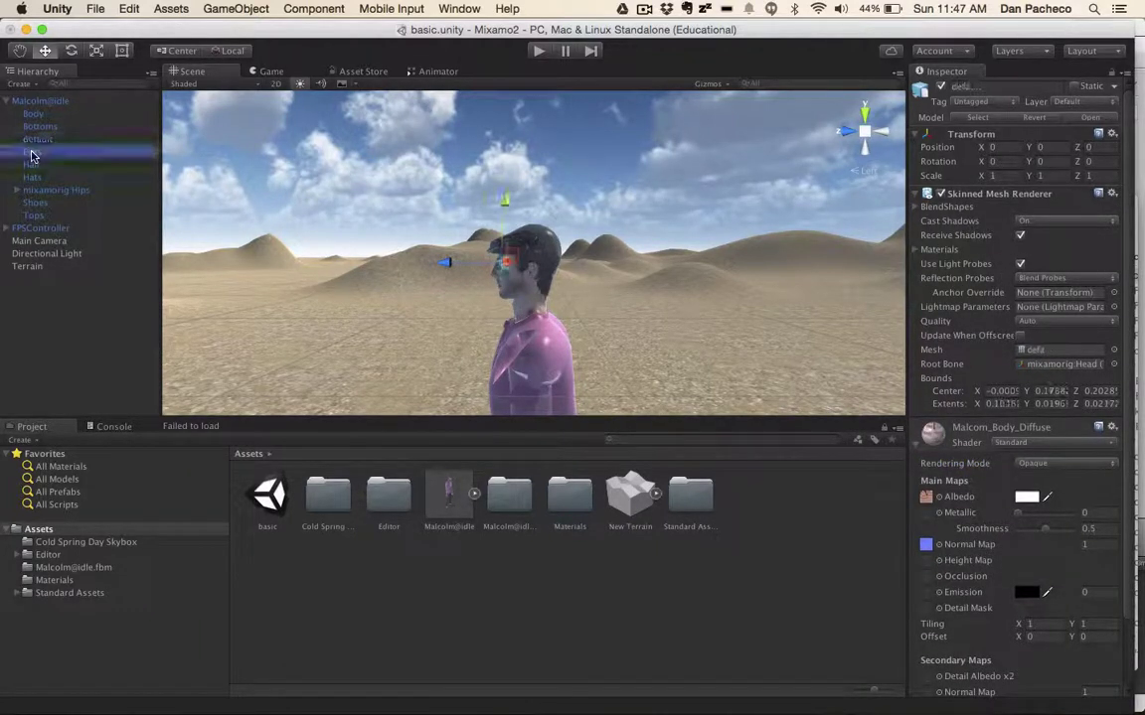
click(36, 165)
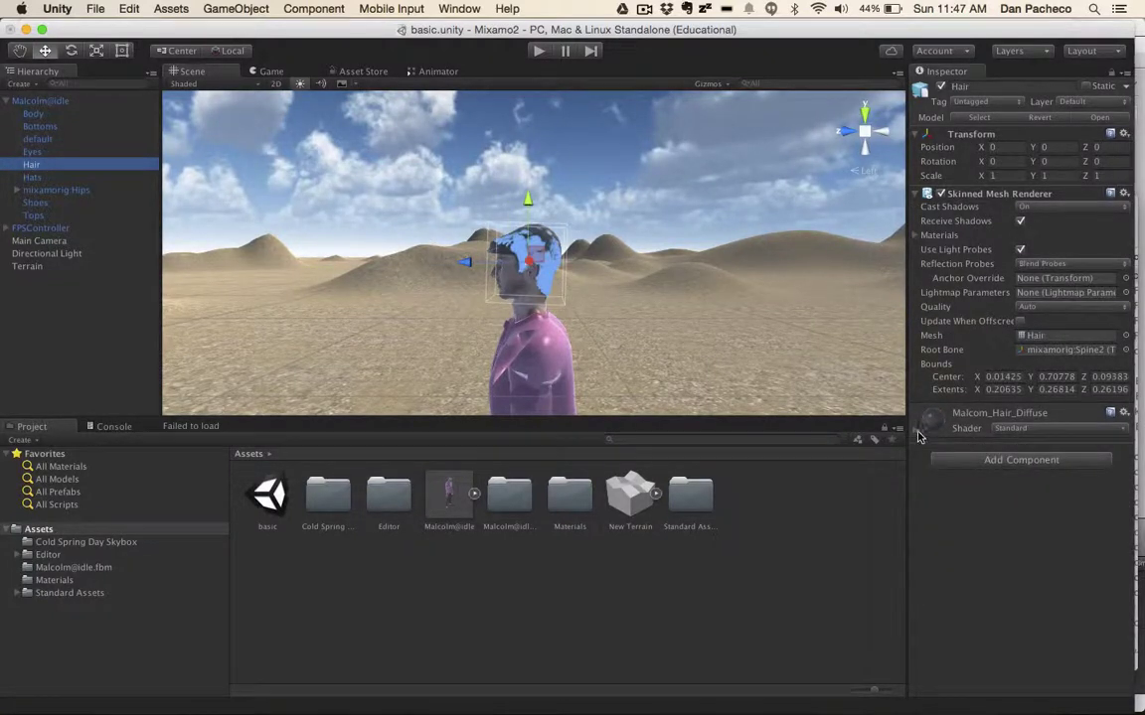
click(916, 430)
click(1096, 455)
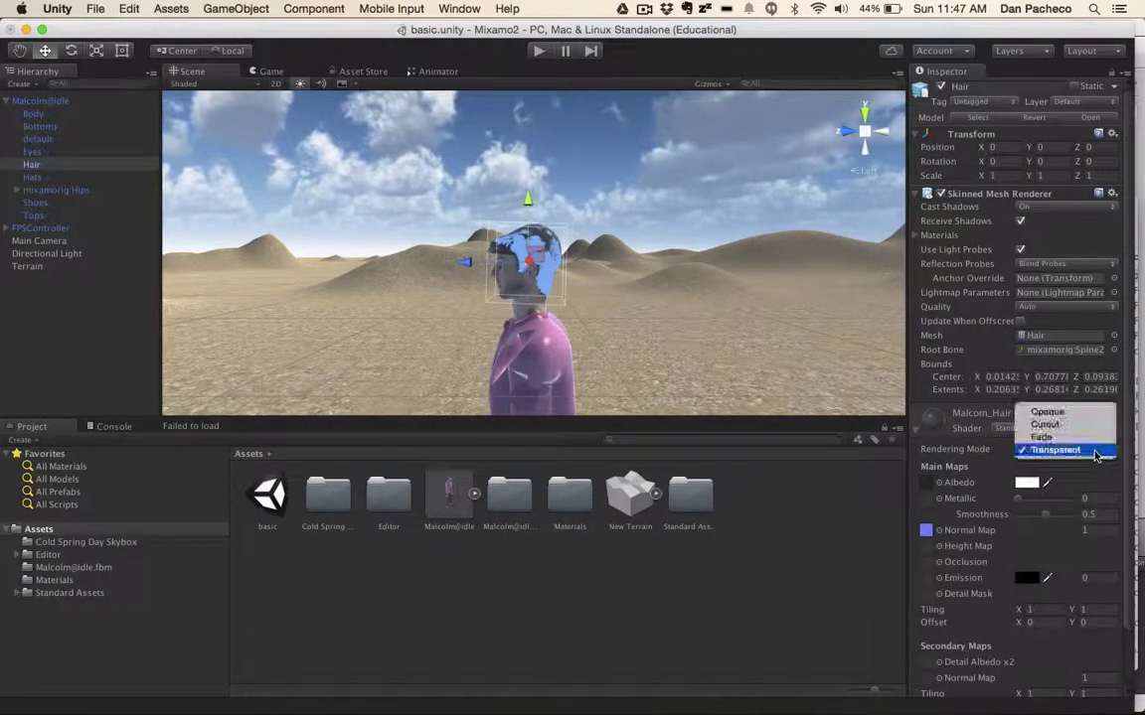
click(1096, 413)
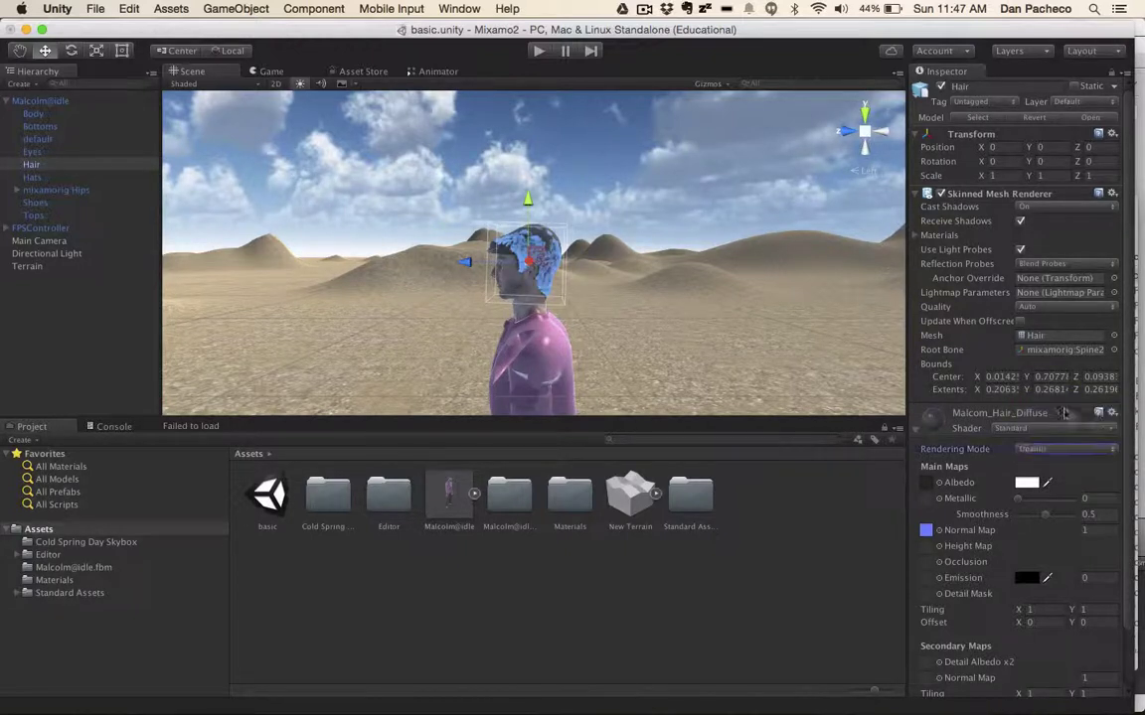
Expand the Hats material and bring up its Rendering Mode choices
click(40, 176)
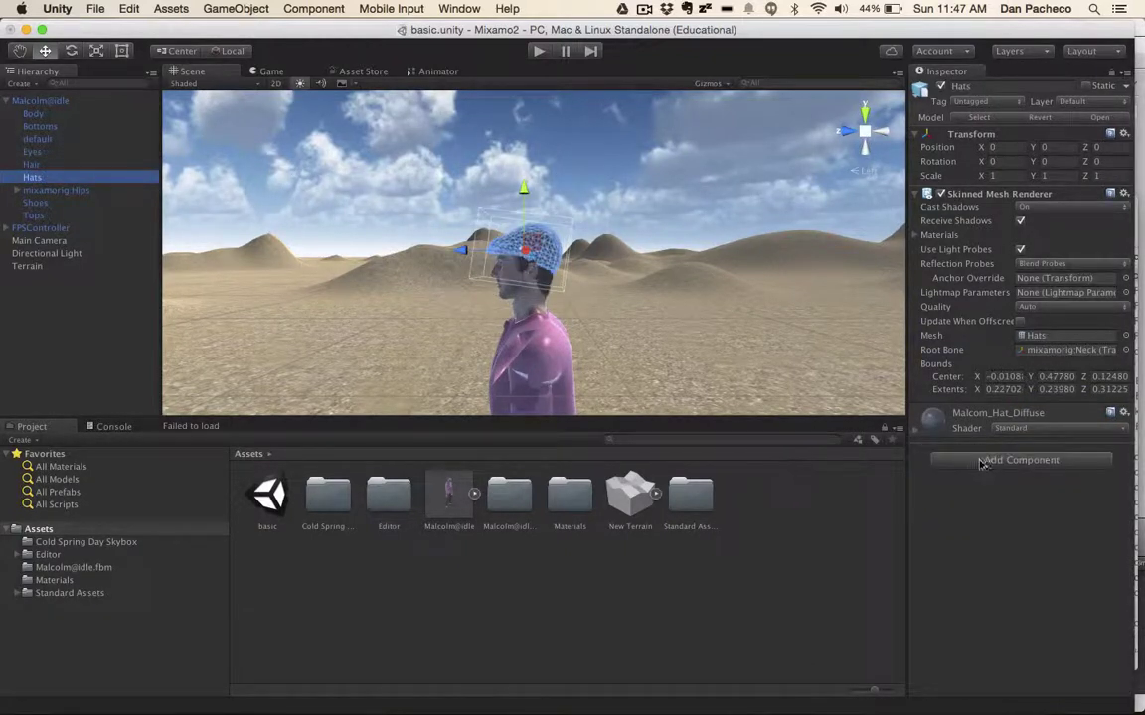
click(915, 418)
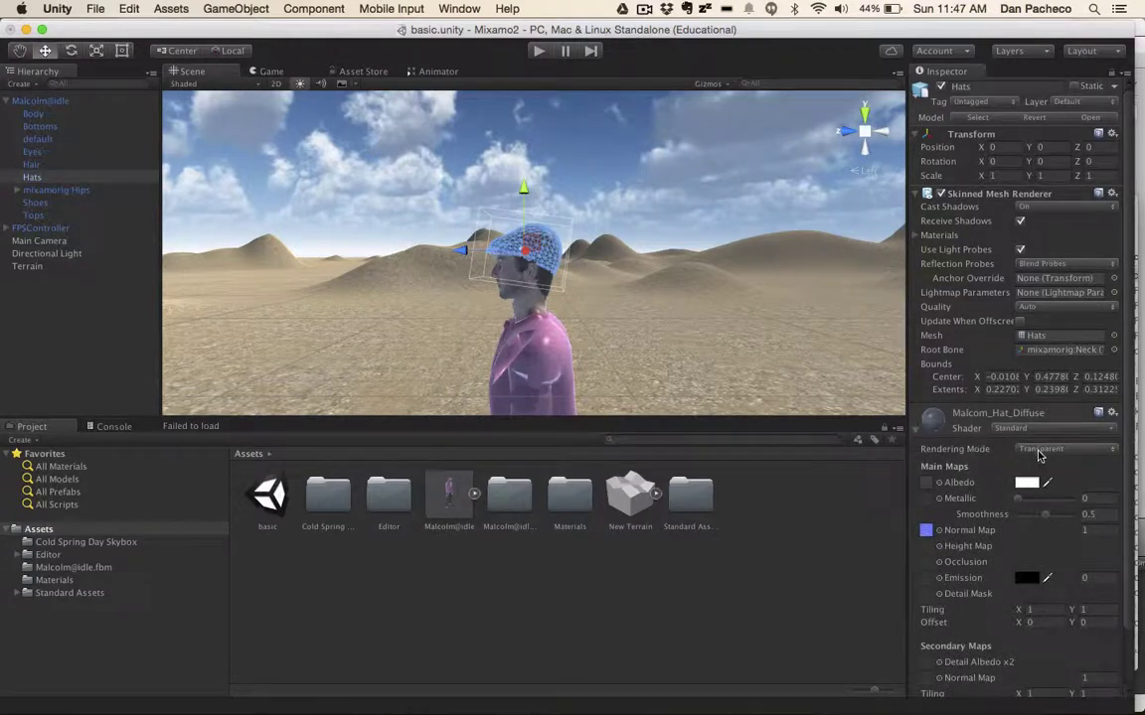
click(1069, 450)
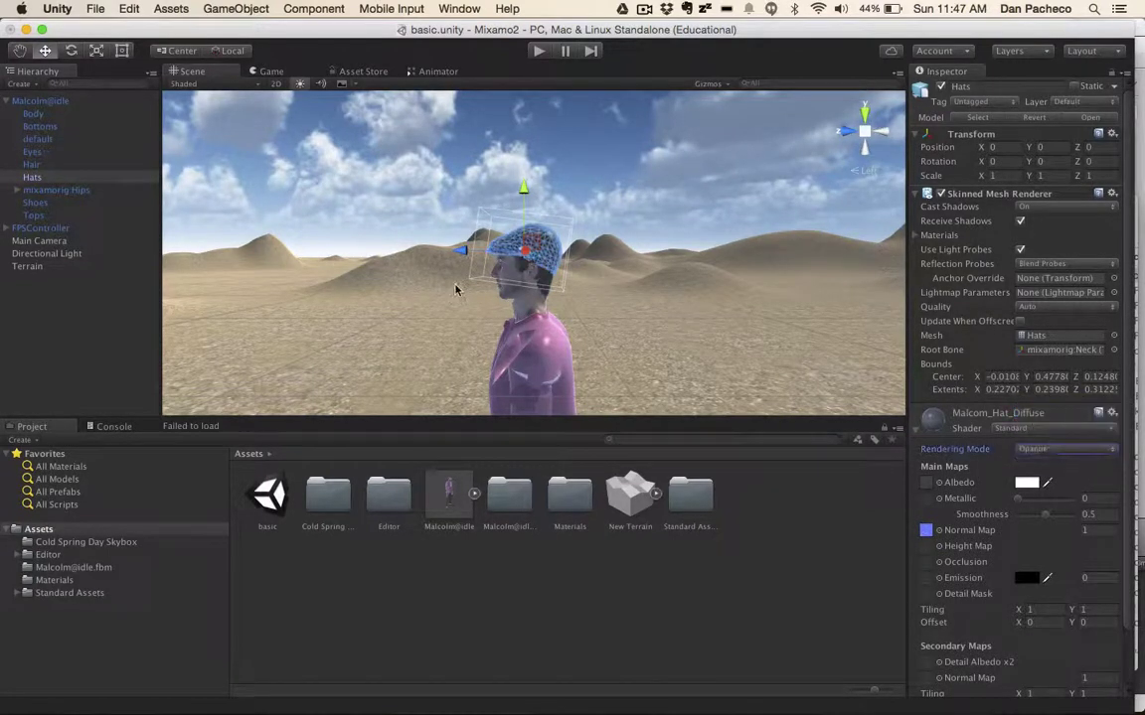
Browse the mixamorig:Hips bone hierarchy down to LeftUpLeg, then collapse it
click(56, 191)
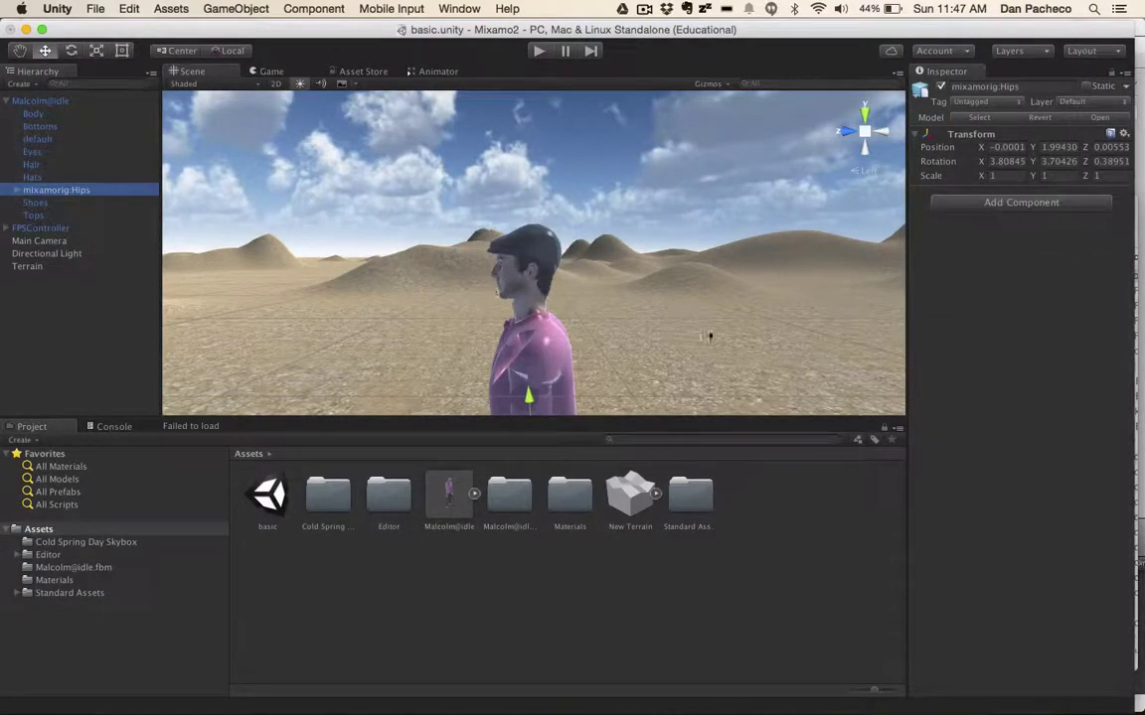
click(15, 190)
click(17, 190)
click(15, 190)
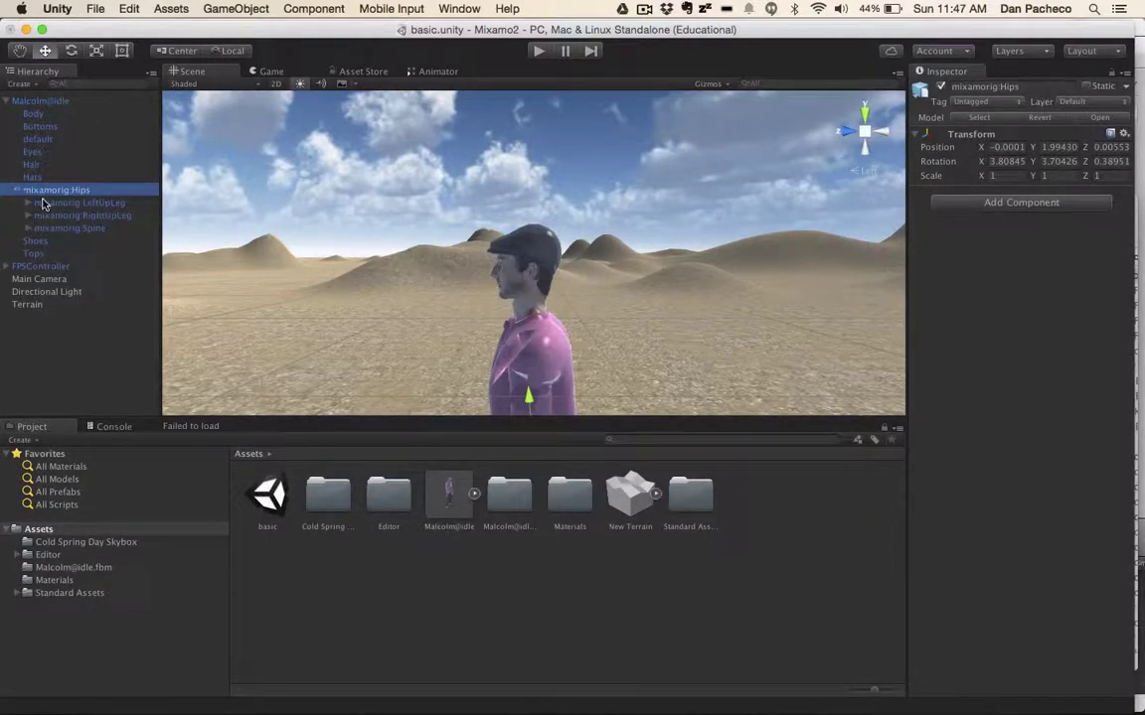
click(43, 202)
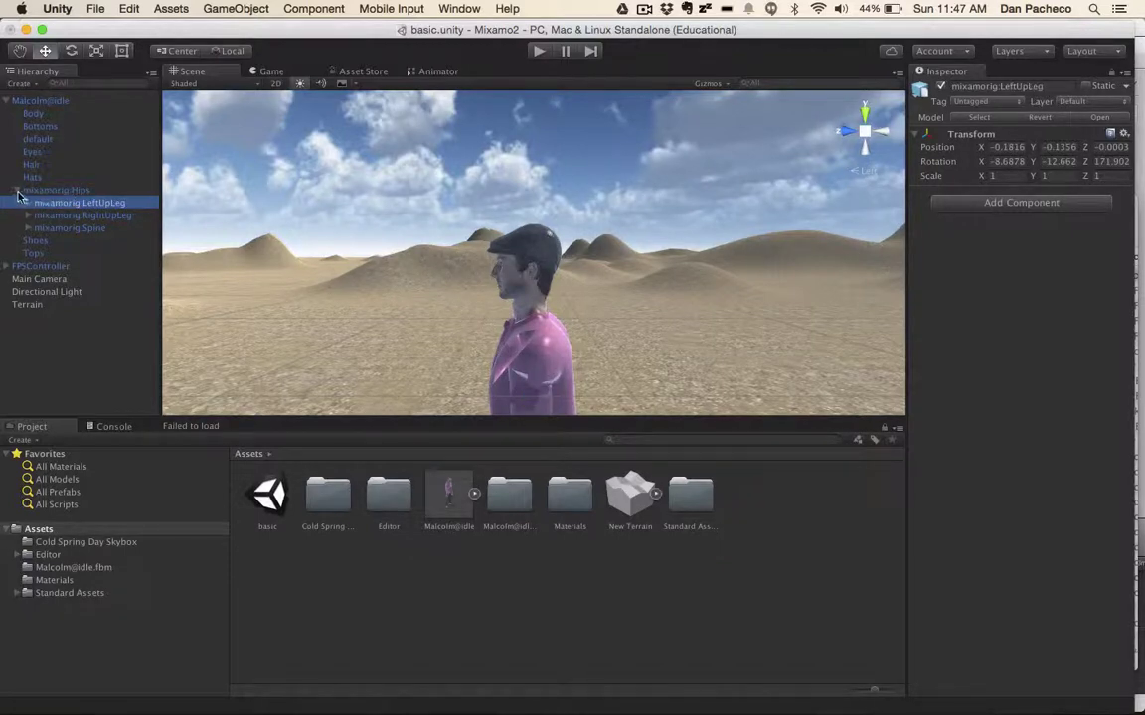
click(17, 193)
click(14, 190)
Change the Shoes material's Rendering Mode
click(32, 203)
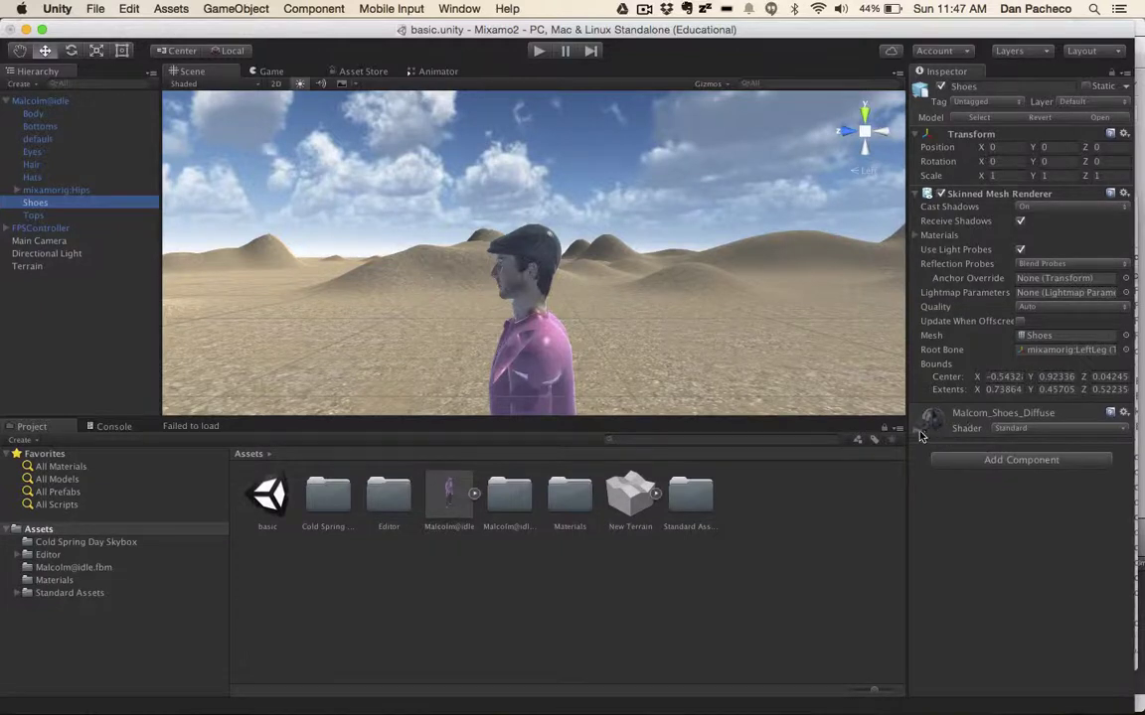
click(920, 433)
click(1064, 448)
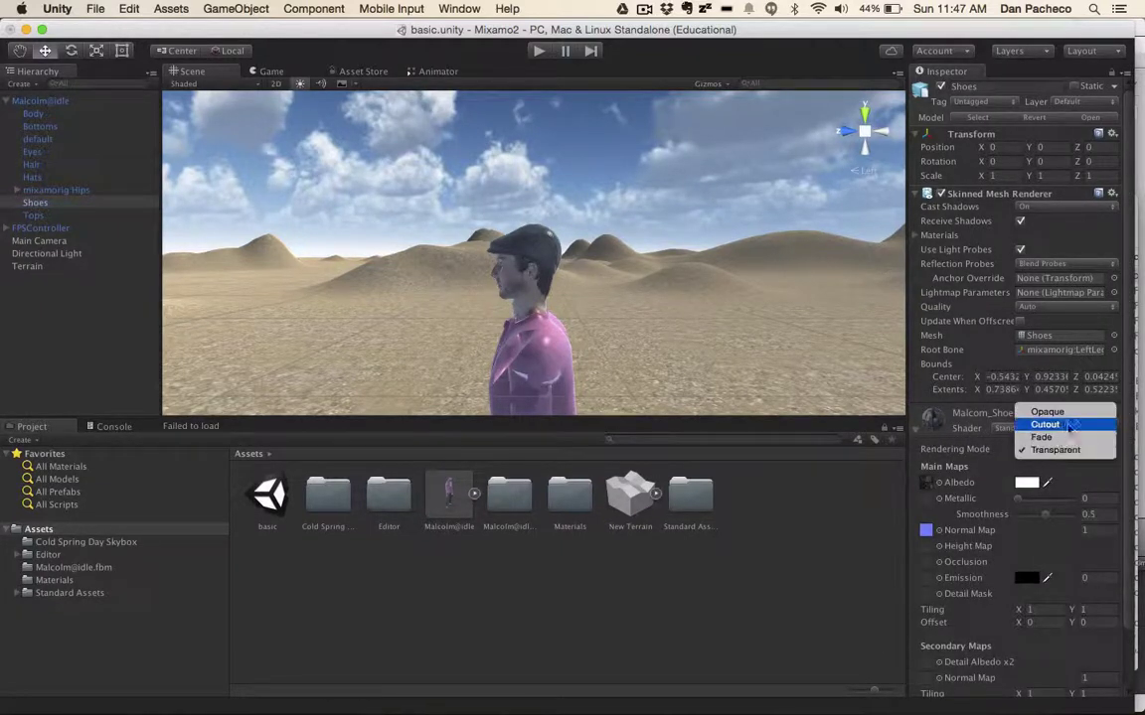
click(1073, 425)
Set the Tops material's Rendering Mode to Opaque
click(54, 219)
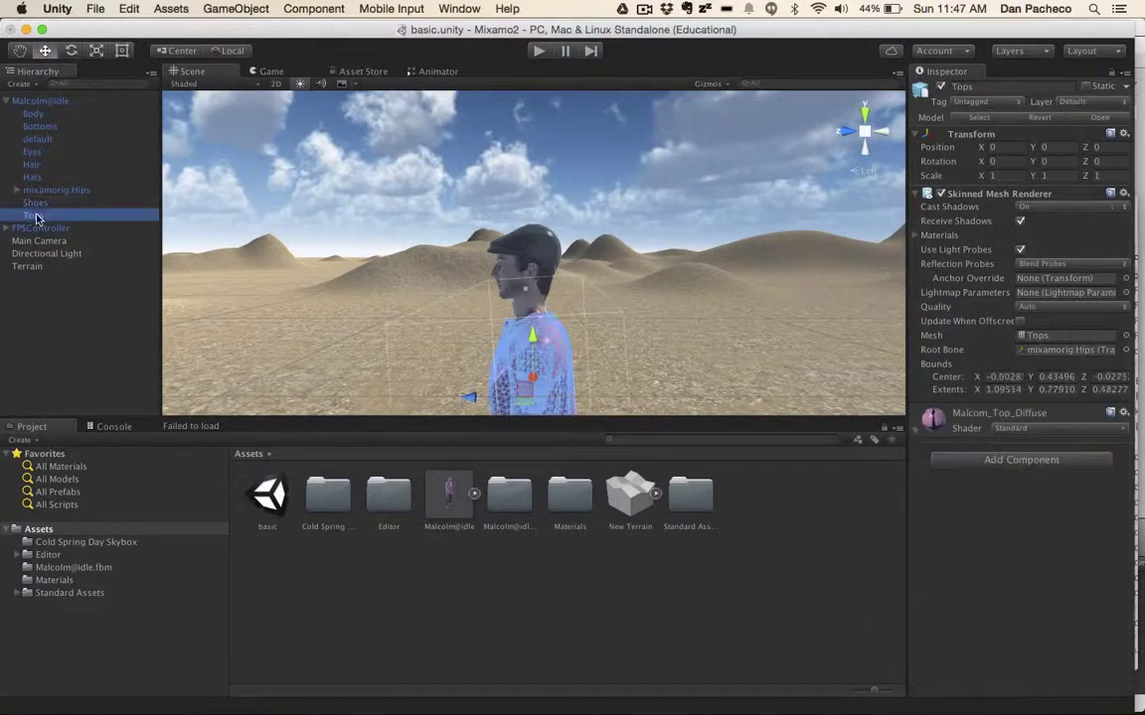
click(914, 434)
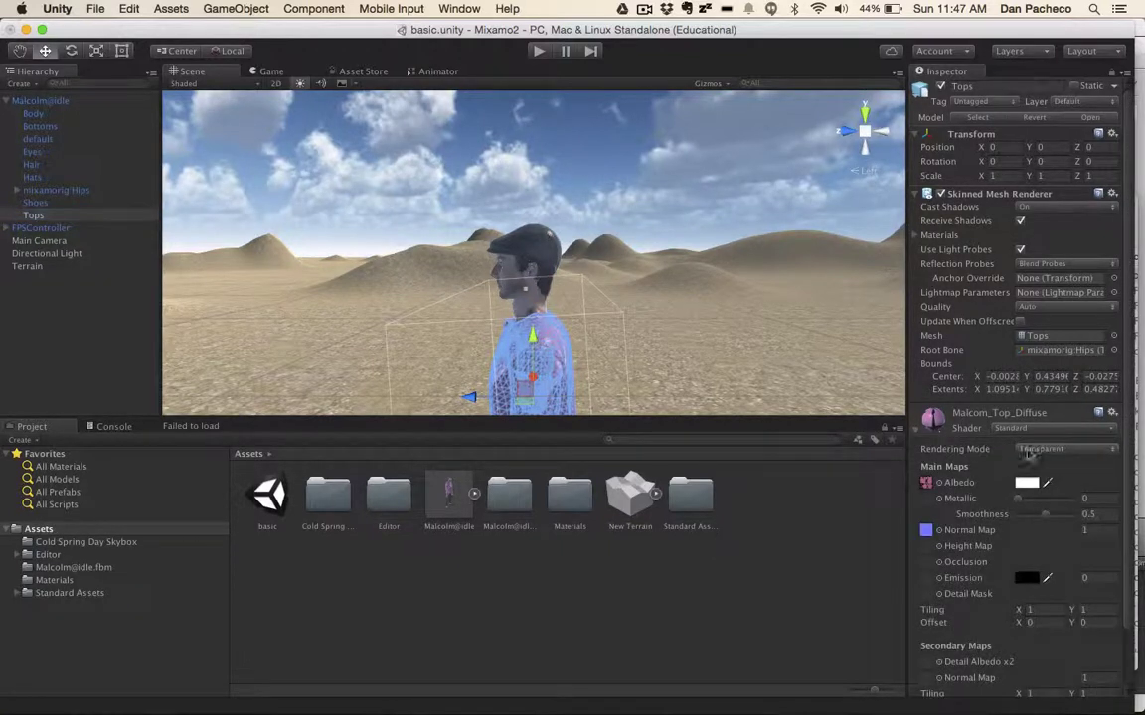
click(1064, 448)
click(1069, 413)
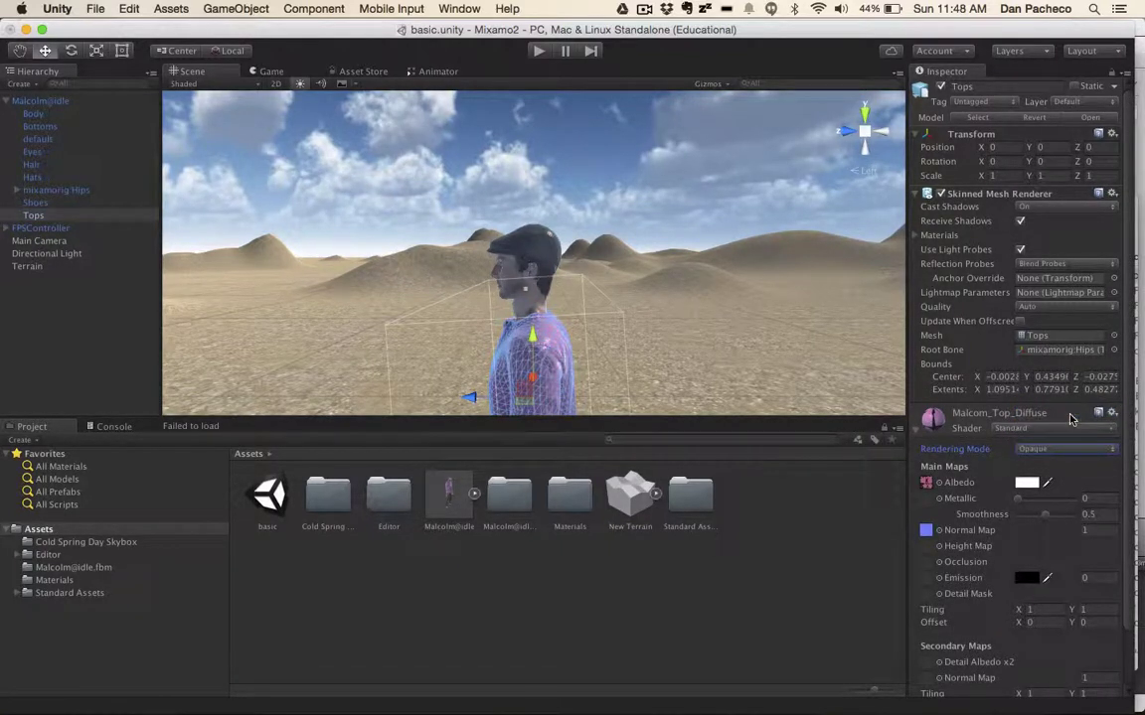
click(46, 229)
click(27, 266)
Zoom the view around the character and select Malcolm@idle in the scene
scroll(454, 288, down, 3)
scroll(505, 323, up, 3)
scroll(505, 323, up, 3)
scroll(462, 289, down, 4)
scroll(462, 290, up, 4)
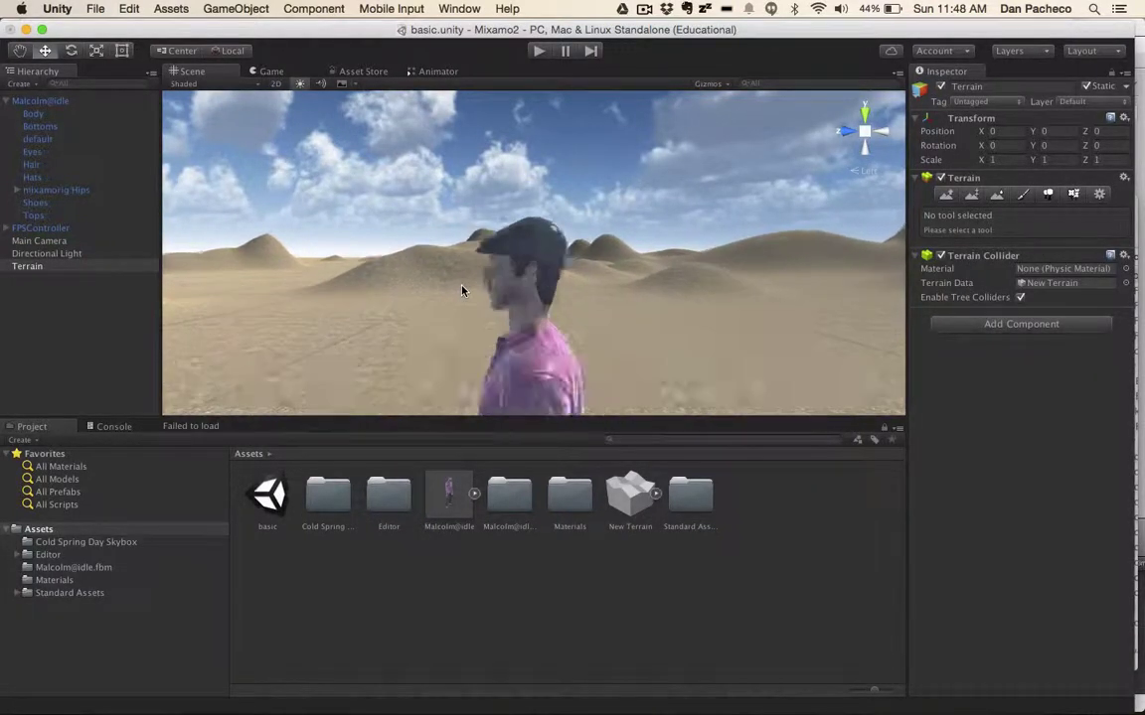
scroll(462, 289, up, 3)
scroll(462, 289, down, 2)
scroll(538, 345, down, 2)
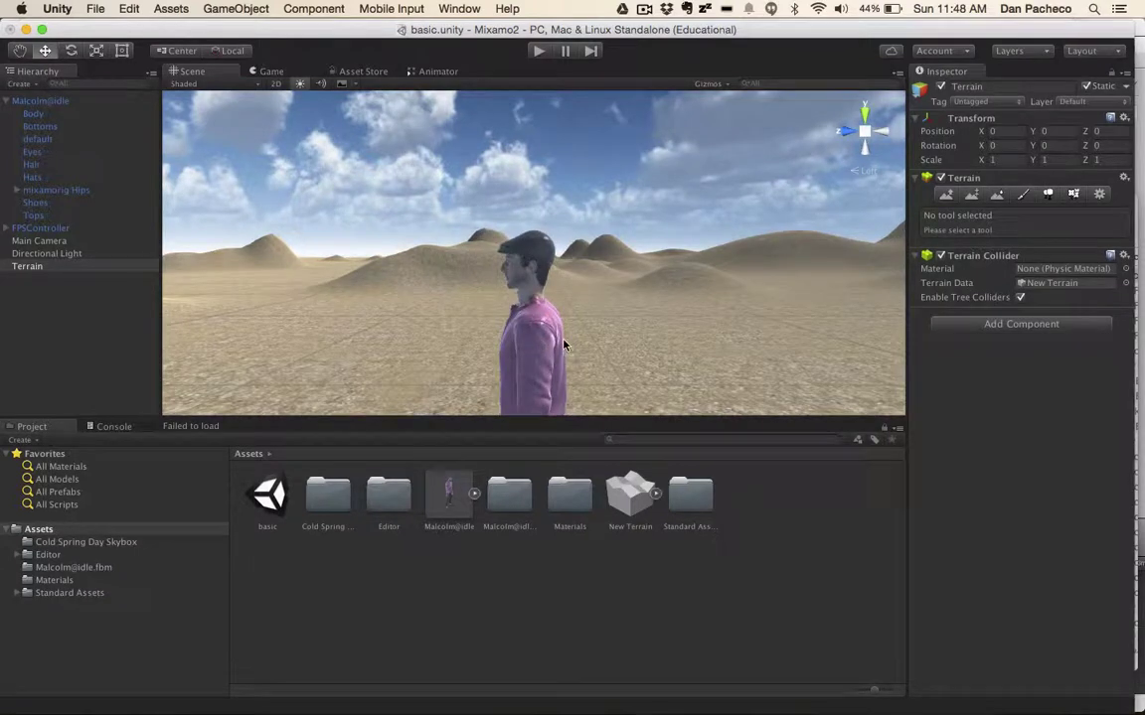
click(541, 347)
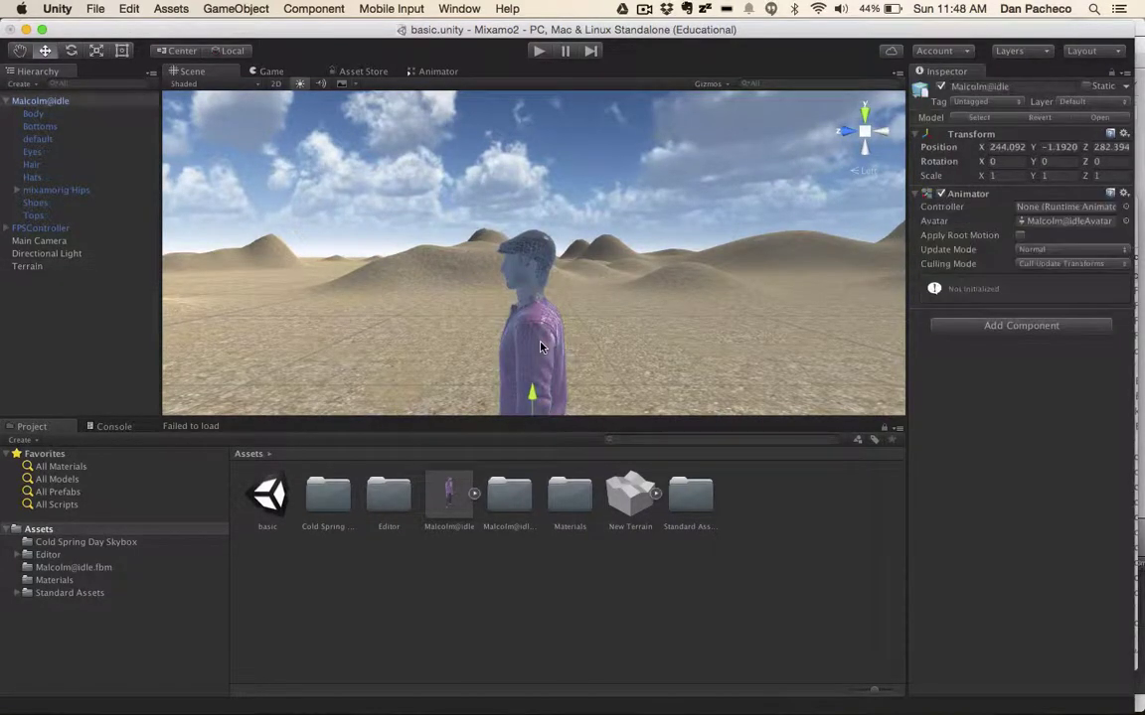
Lower the Tops material's Smoothness, leaving its Rendering Mode Opaque
click(35, 215)
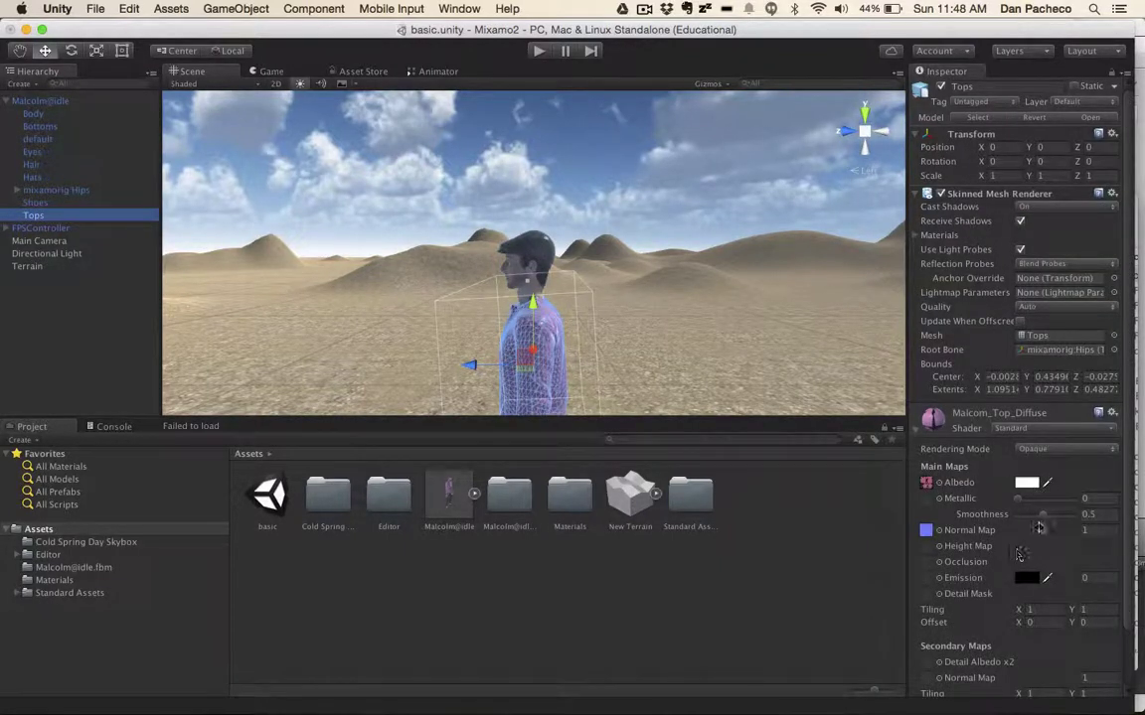
click(1085, 452)
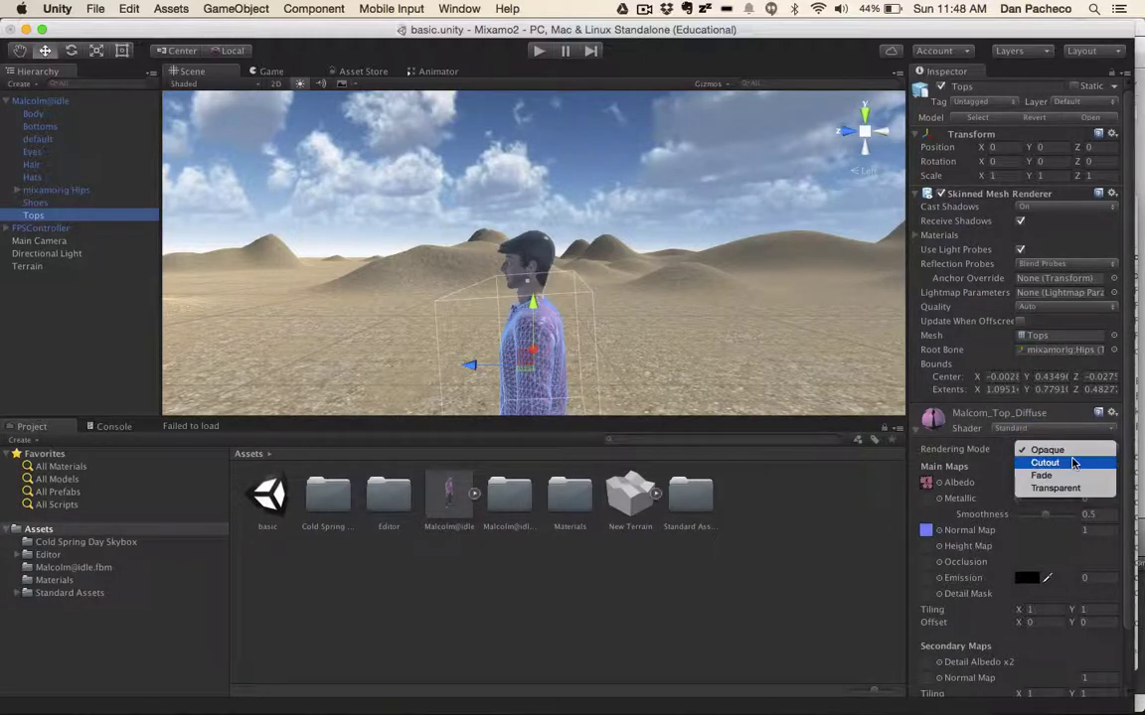
click(994, 475)
scroll(1054, 487, down, 1)
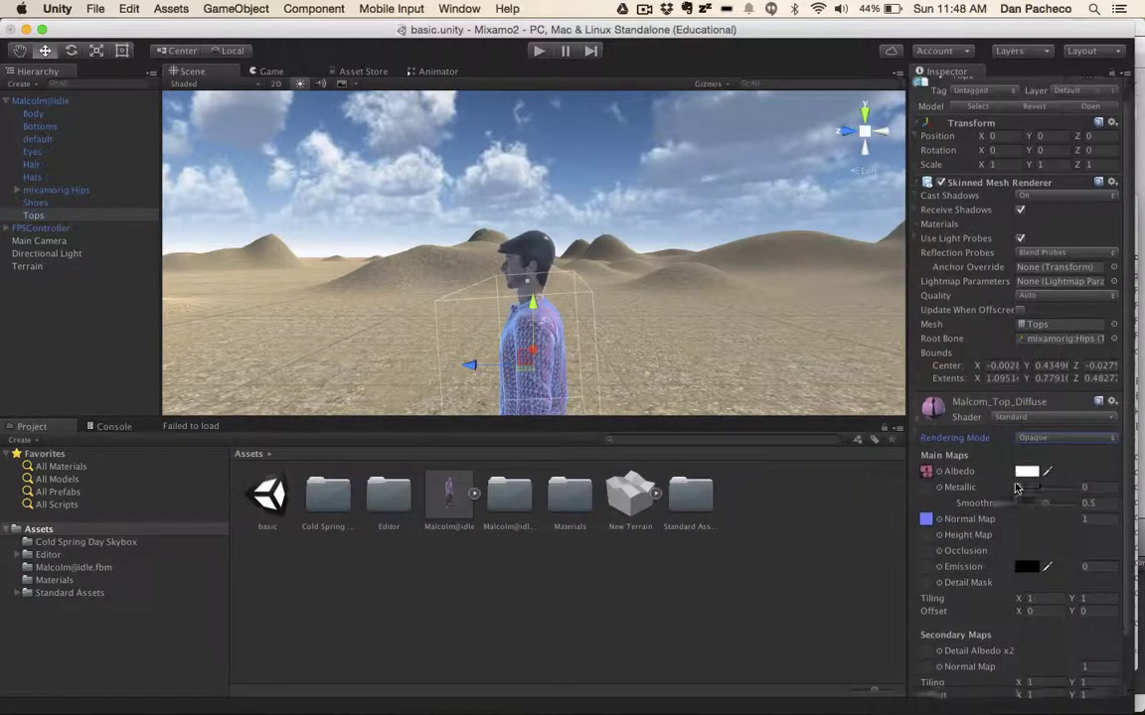
drag(1045, 492, 1026, 491)
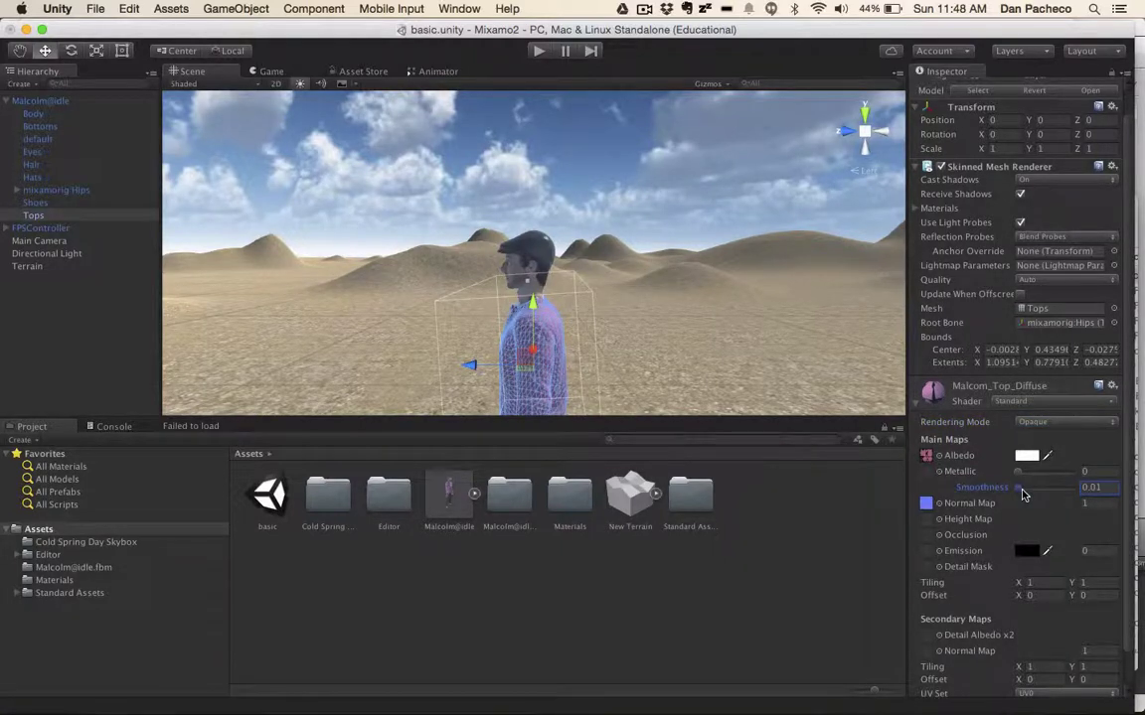
click(756, 331)
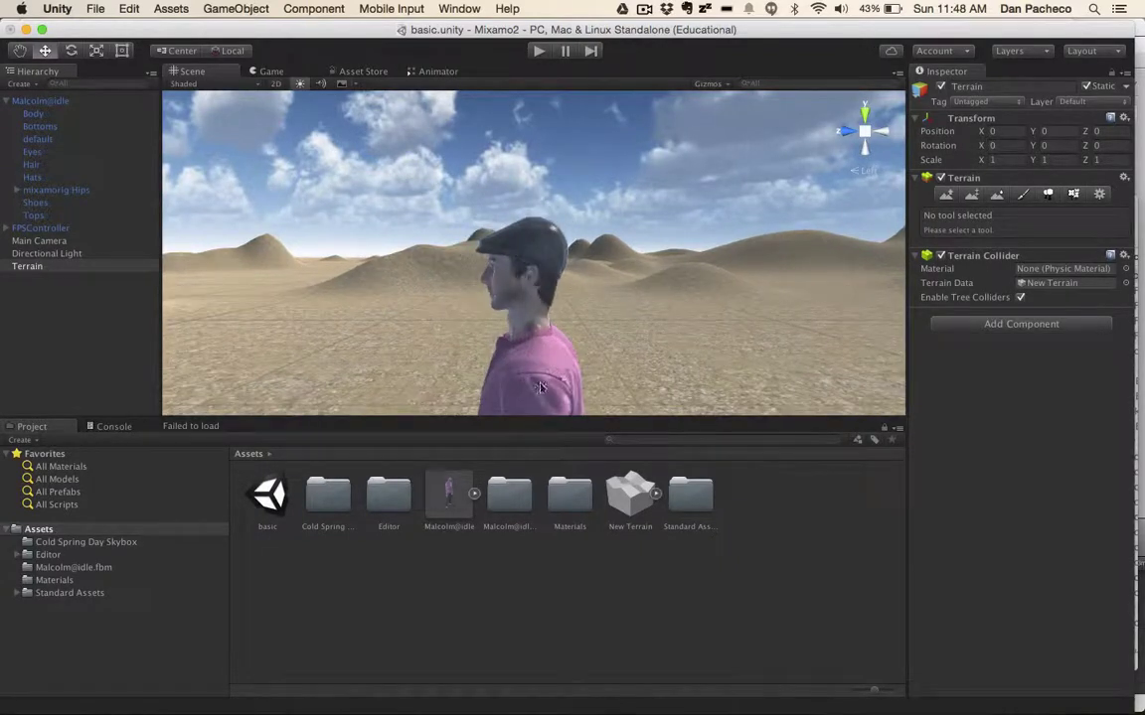
Lower the Hats material's Smoothness to 0.42 and inspect the cap close up
click(544, 235)
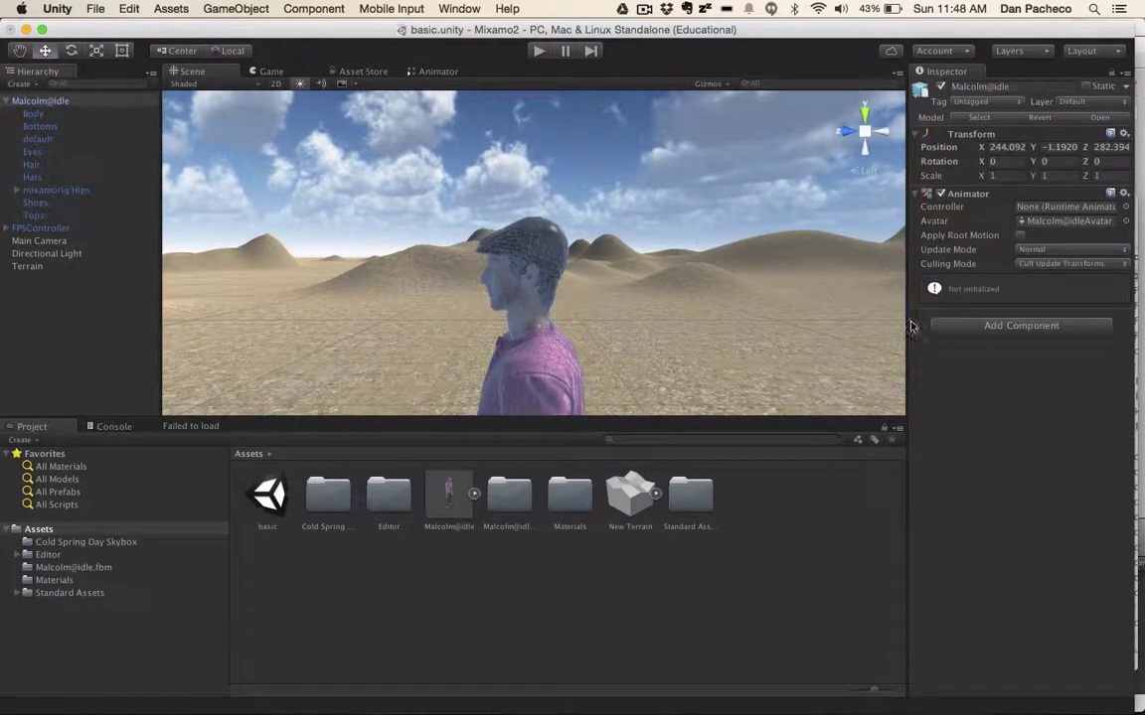
click(33, 177)
scroll(1012, 495, down, 2)
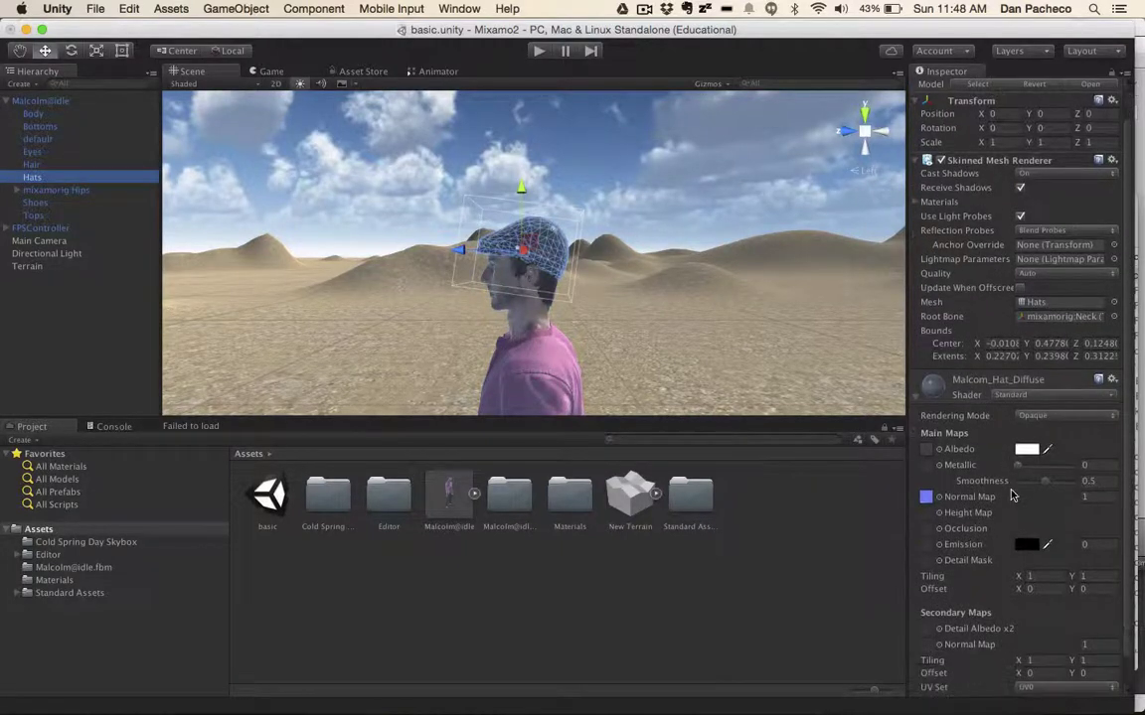
drag(1045, 481, 1021, 485)
click(736, 332)
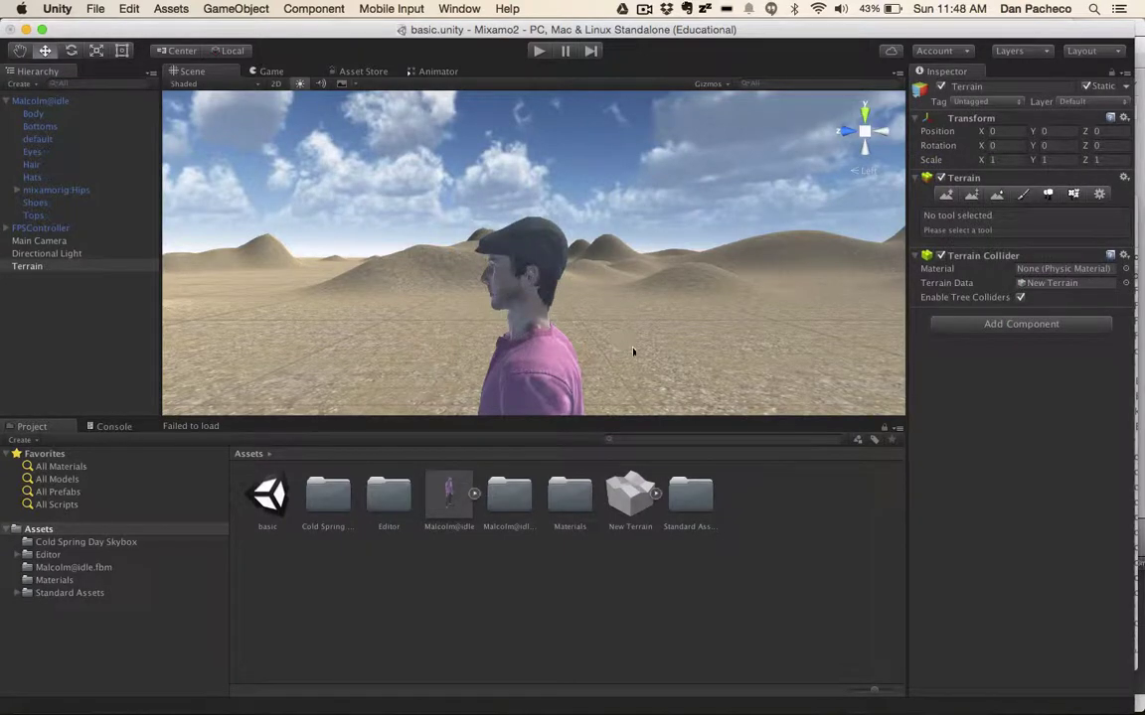
scroll(633, 351, up, 5)
scroll(633, 351, down, 3)
scroll(633, 351, up, 3)
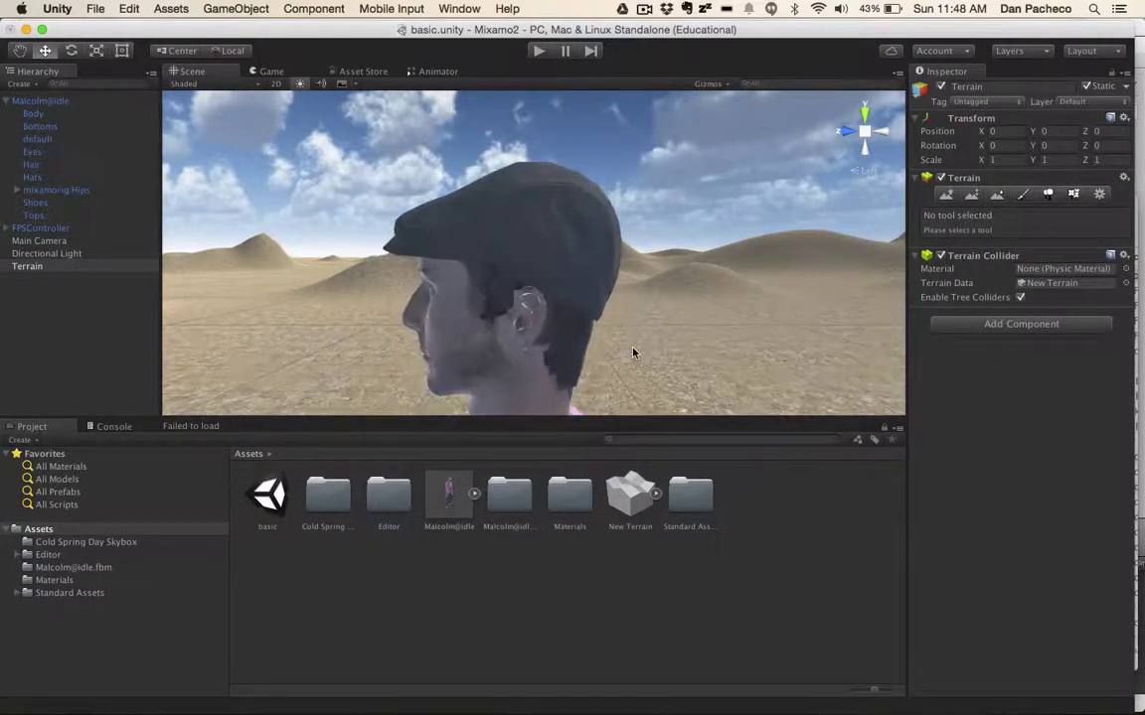
Select the Body mesh and adjust its skin material's Smoothness slider
click(477, 350)
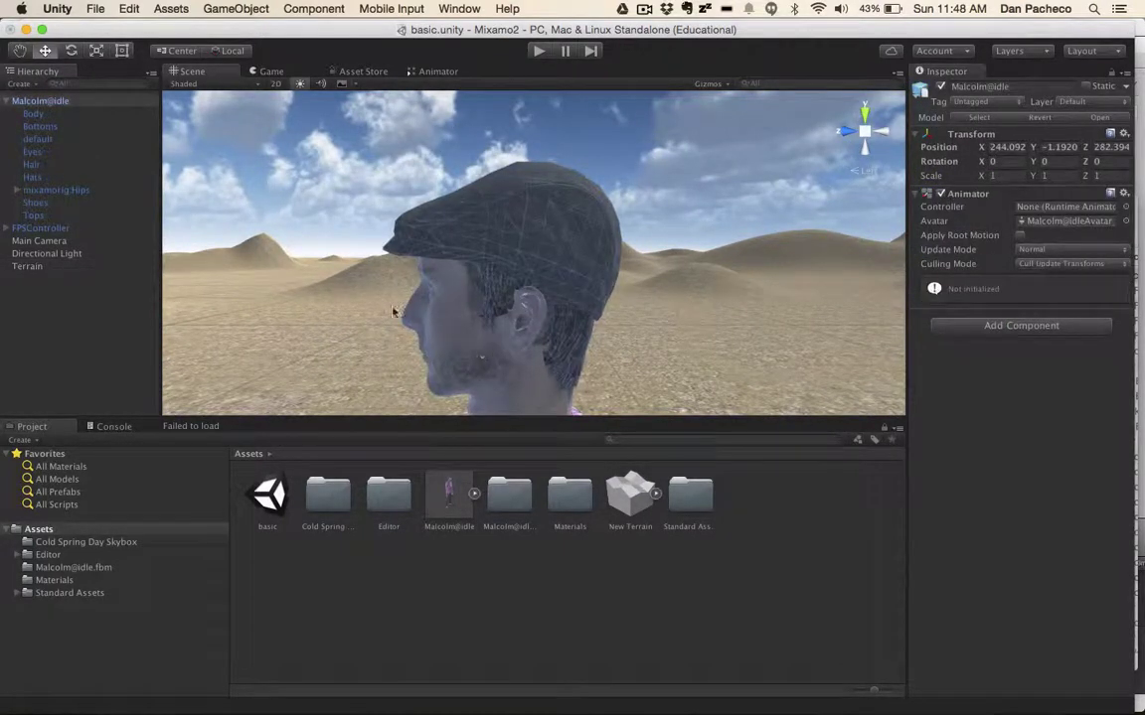
click(36, 114)
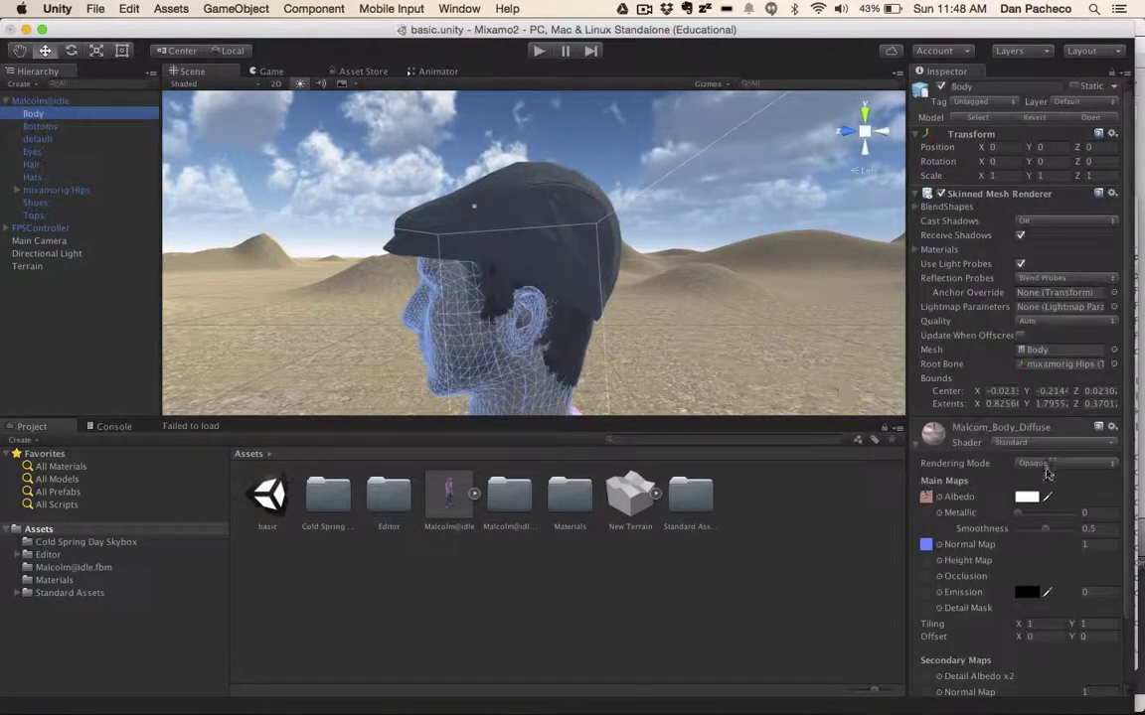
click(1045, 531)
drag(1047, 536, 1073, 538)
click(794, 367)
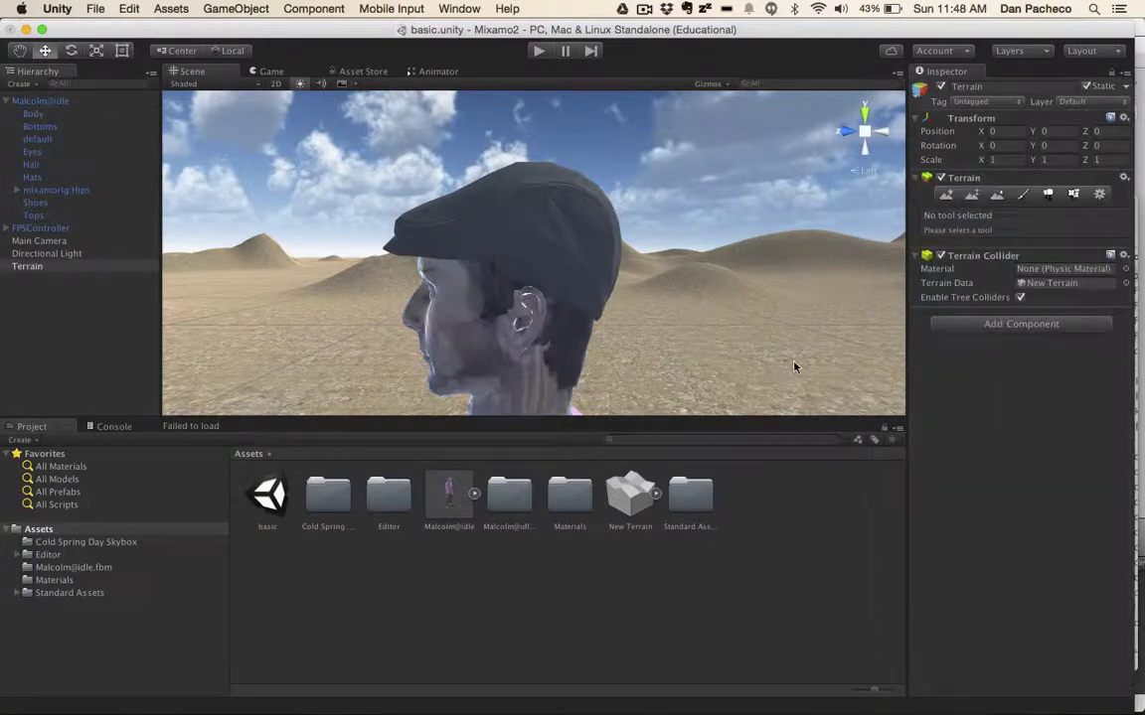
Reduce the Body material's Smoothness from 0.93 to 0.23 and check the head from several angles
click(560, 335)
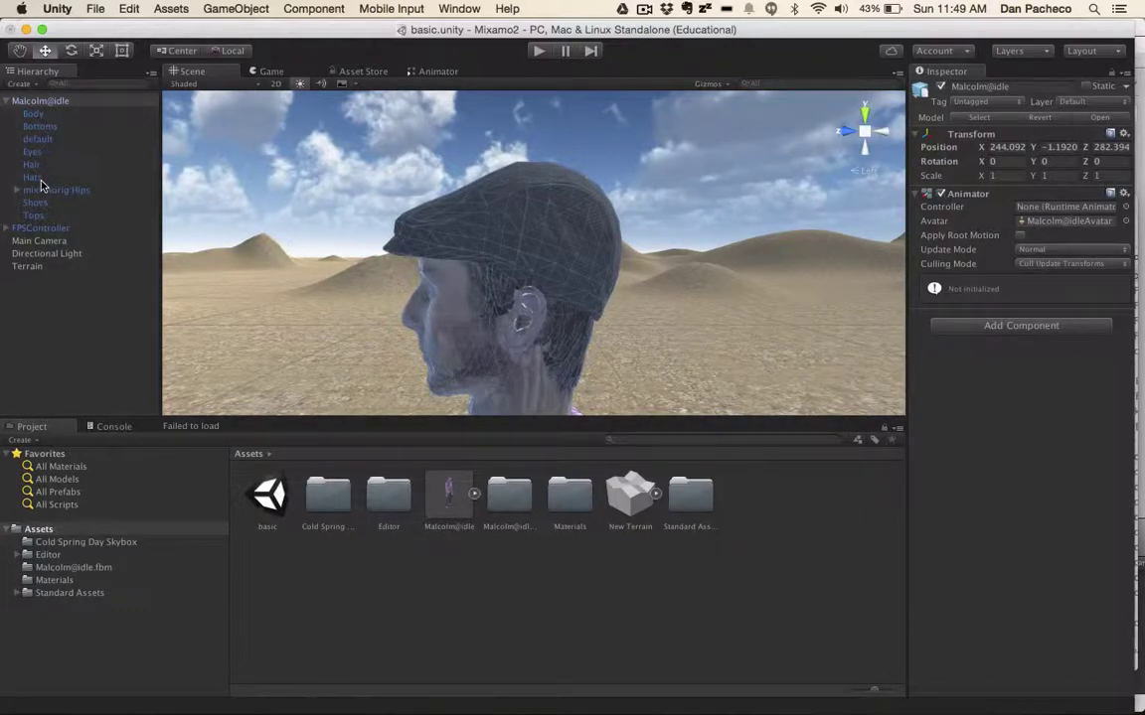
click(44, 123)
click(36, 114)
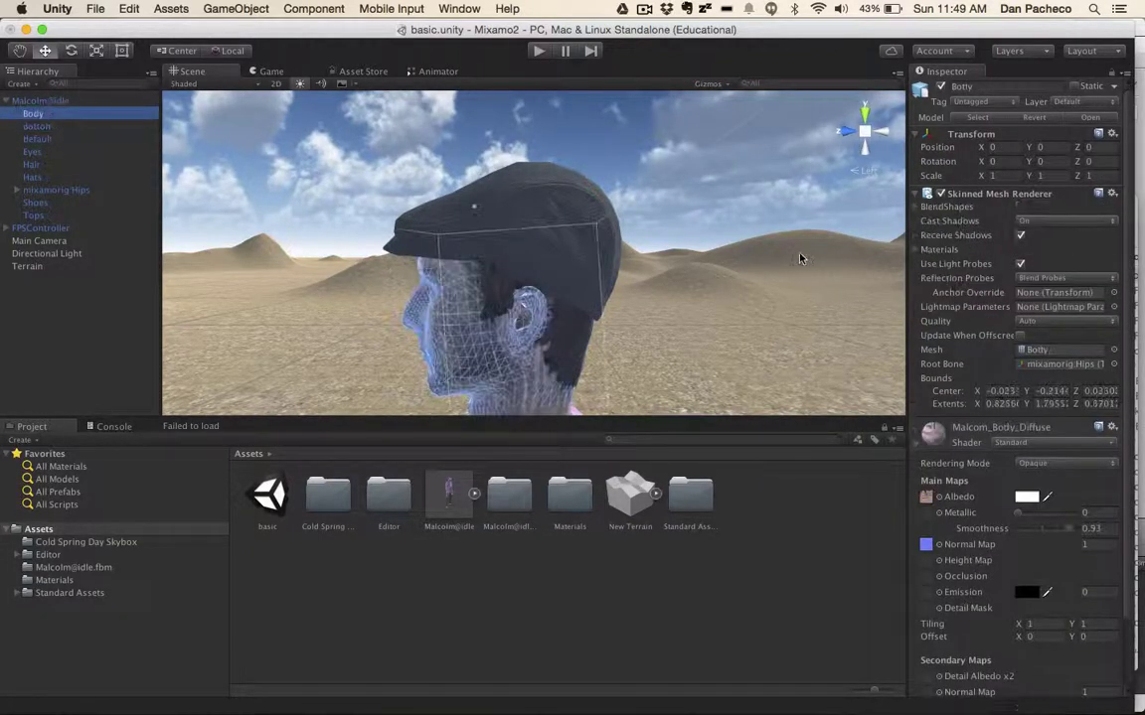
mouse_move(1051, 538)
mouse_down()
mouse_move(1067, 534)
mouse_move(1030, 537)
mouse_up()
click(669, 298)
alt+drag(792, 121, 653, 261)
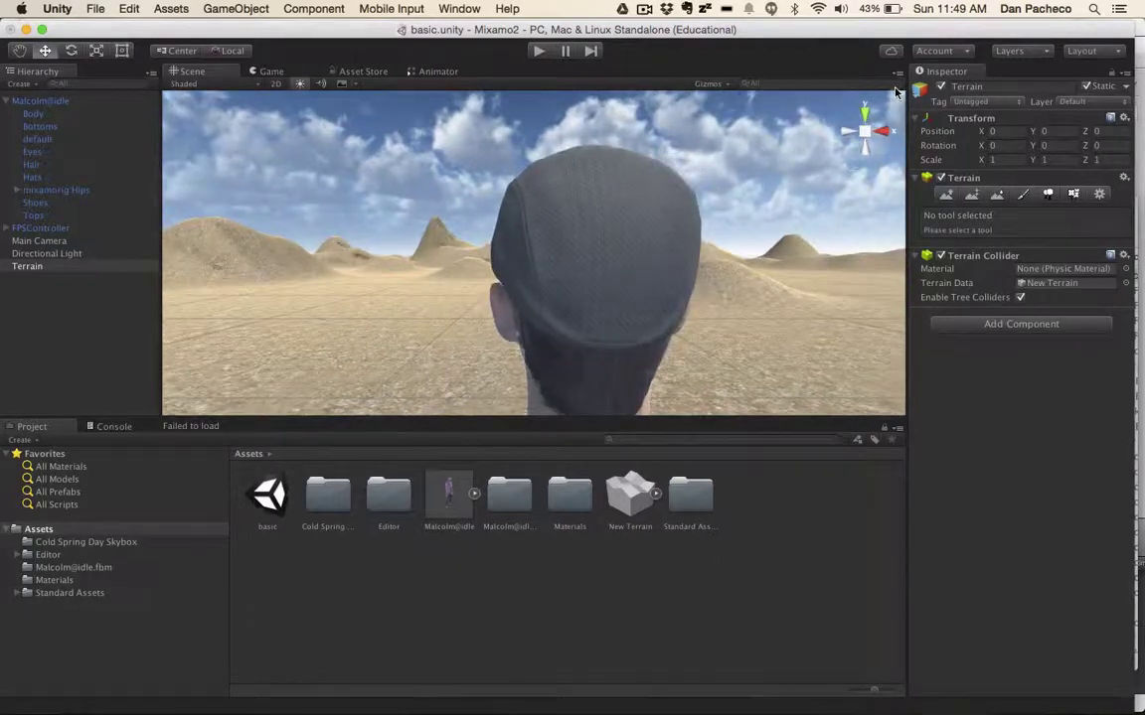
alt+drag(800, 124, 885, 139)
click(884, 136)
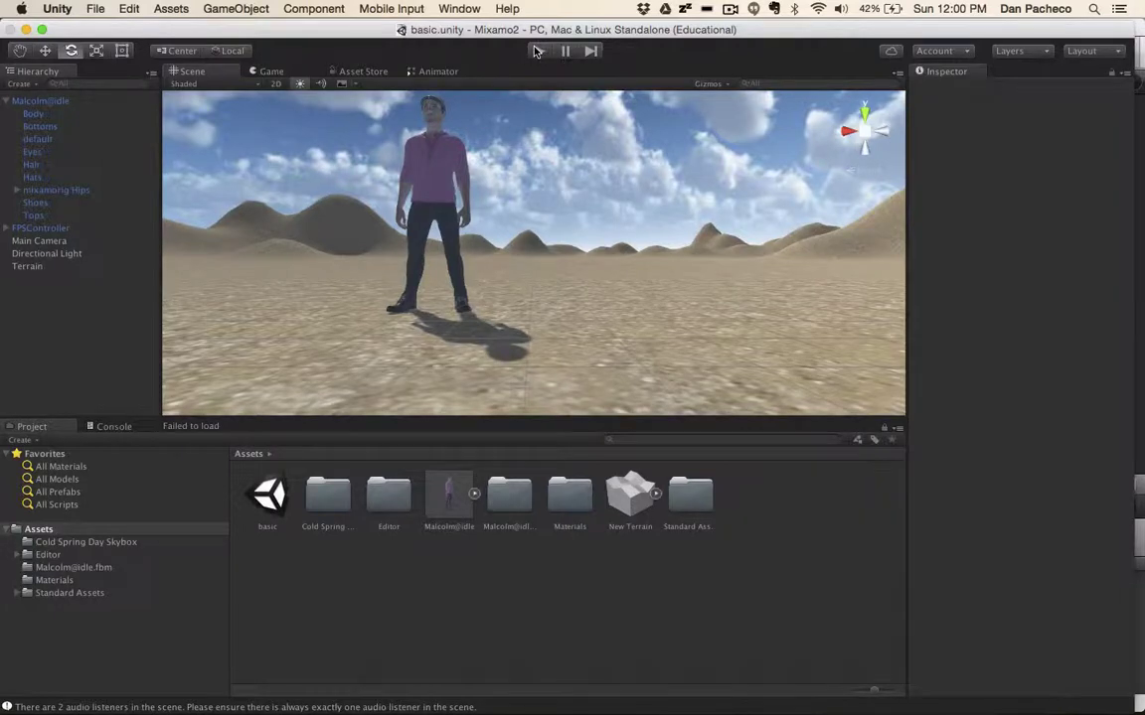
click(537, 50)
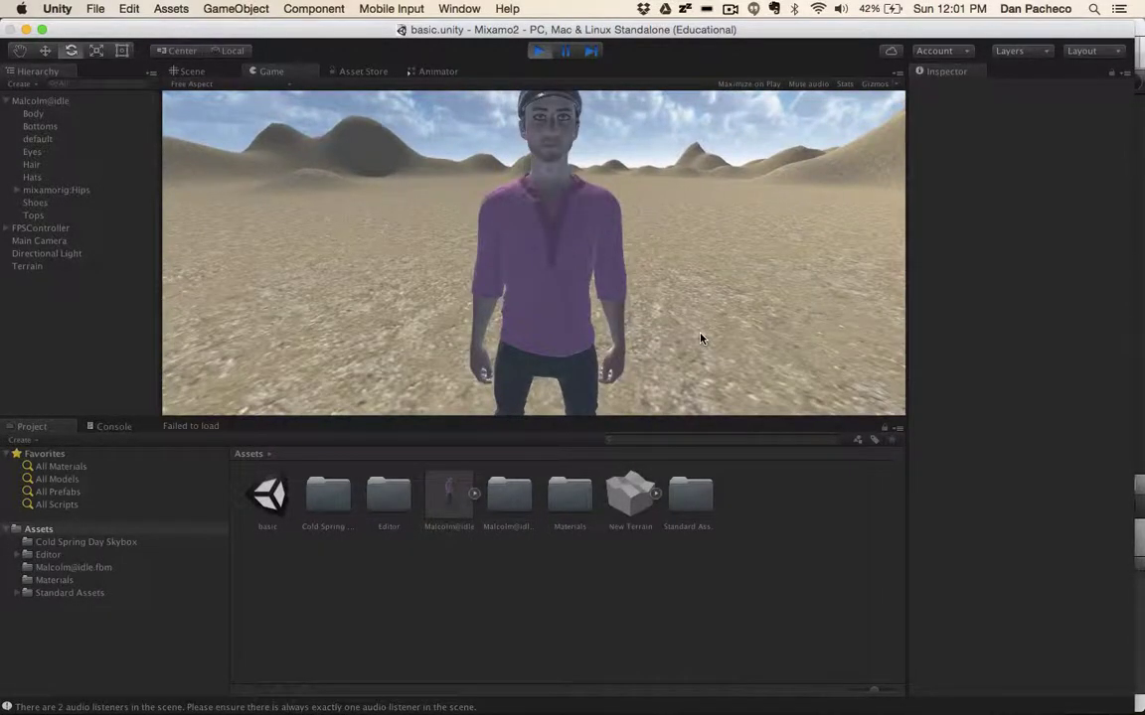
key(s)
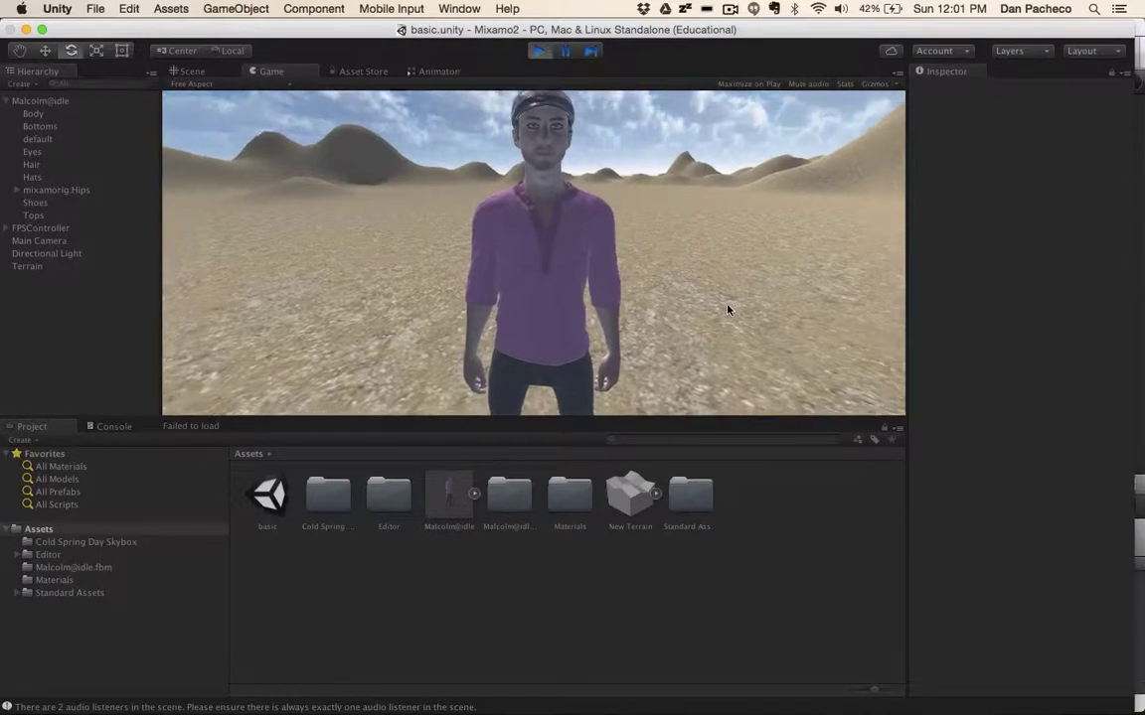
key(w)
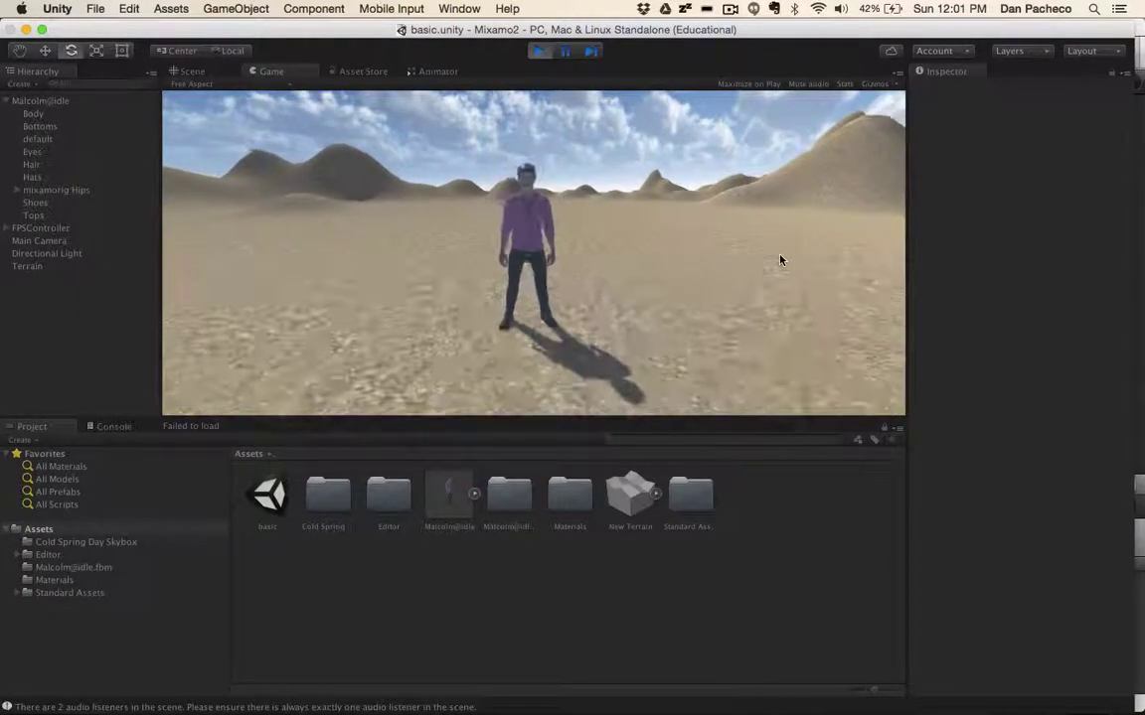
key(s)
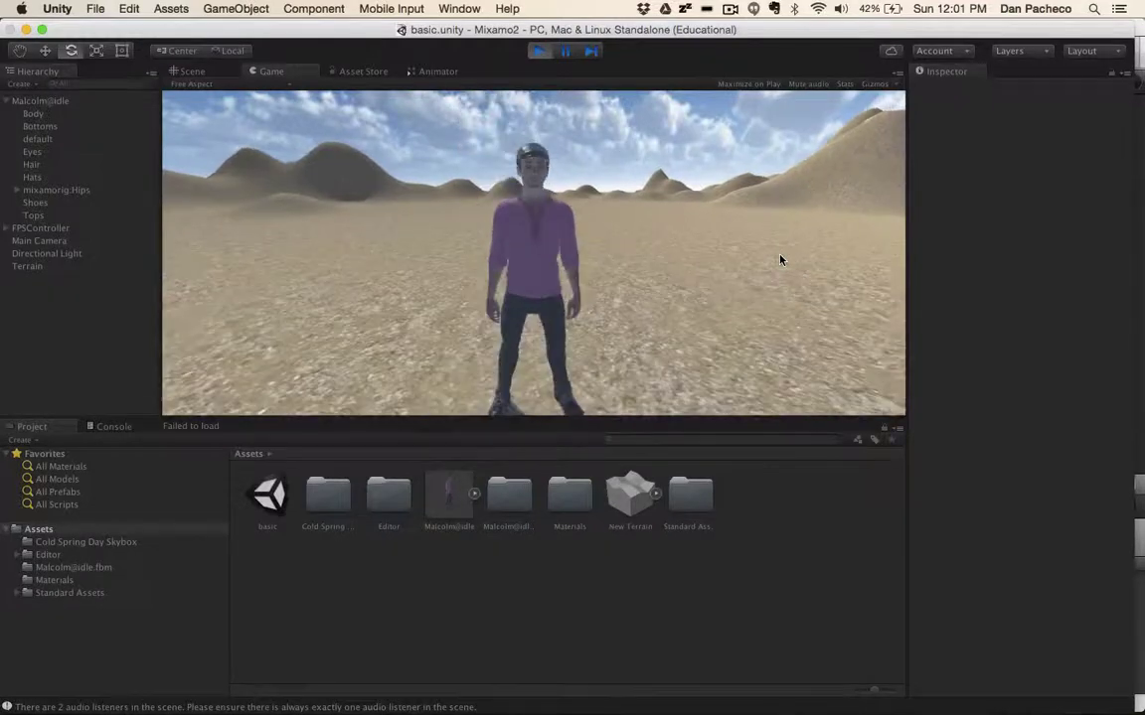
key(w)
key(s)
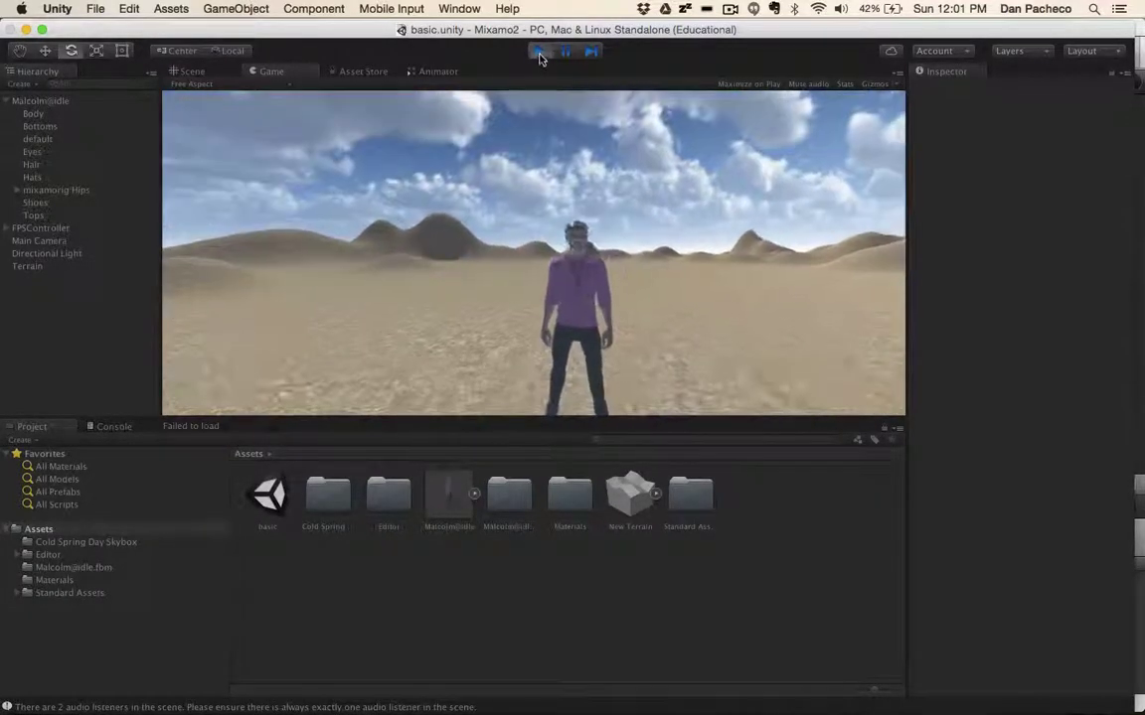
click(538, 54)
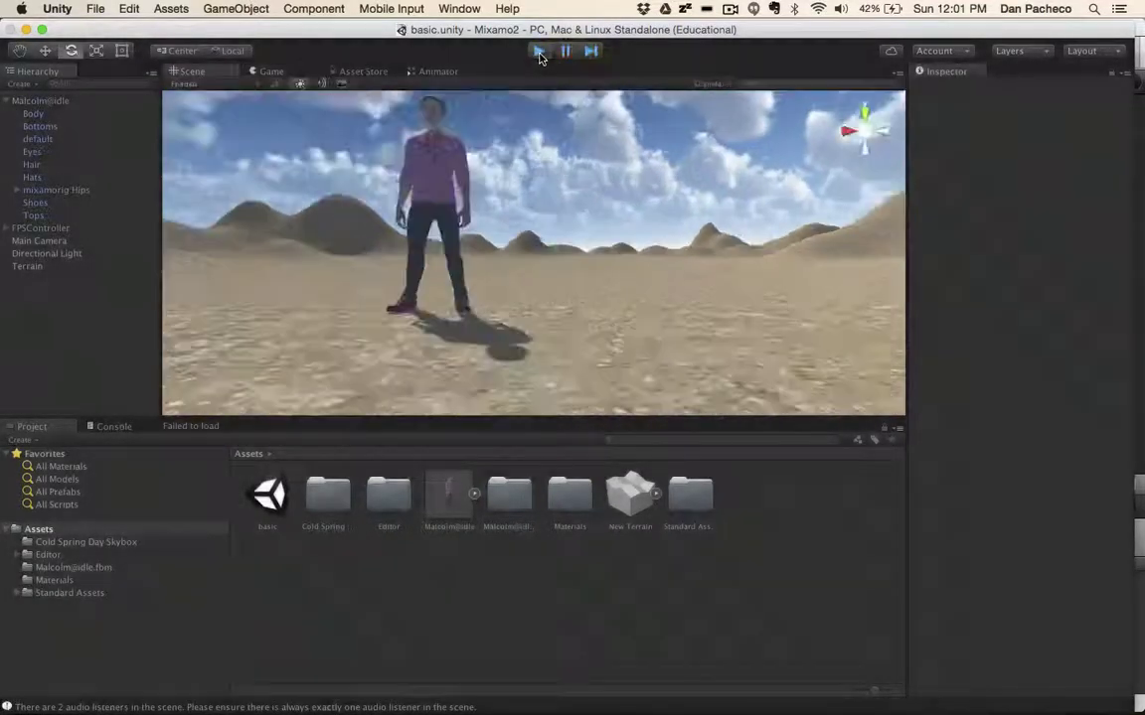
Switch Malcolm@idle's Rig Animation Type from Generic to Legacy and apply it
click(443, 179)
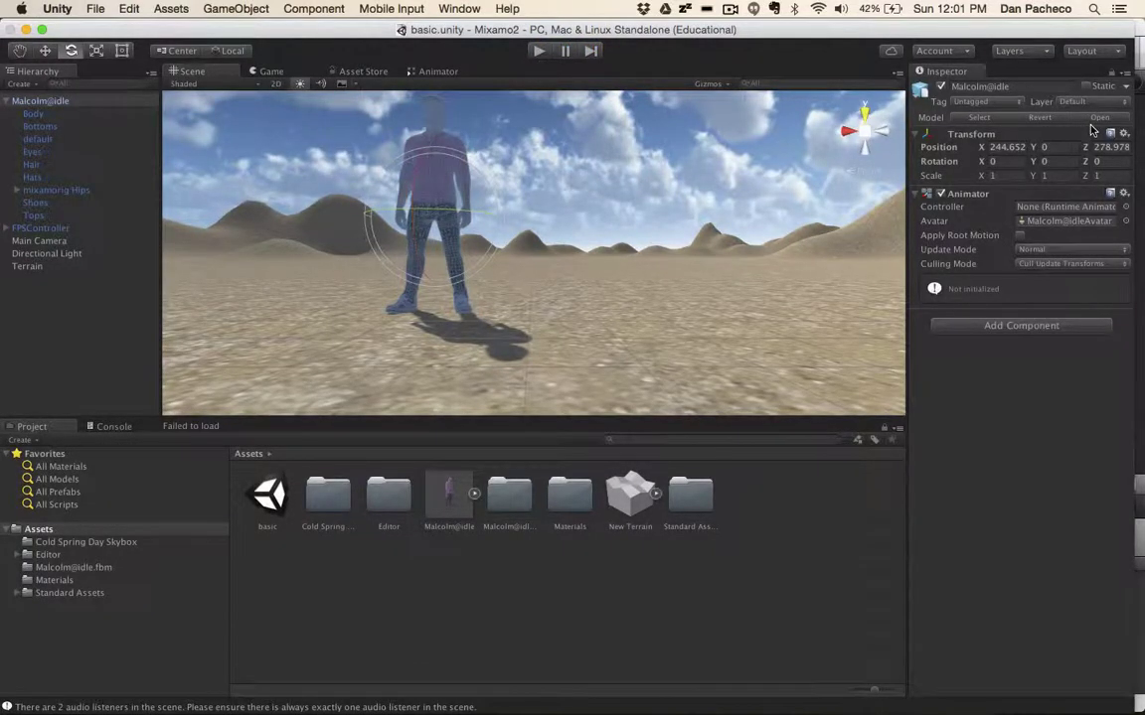
click(977, 117)
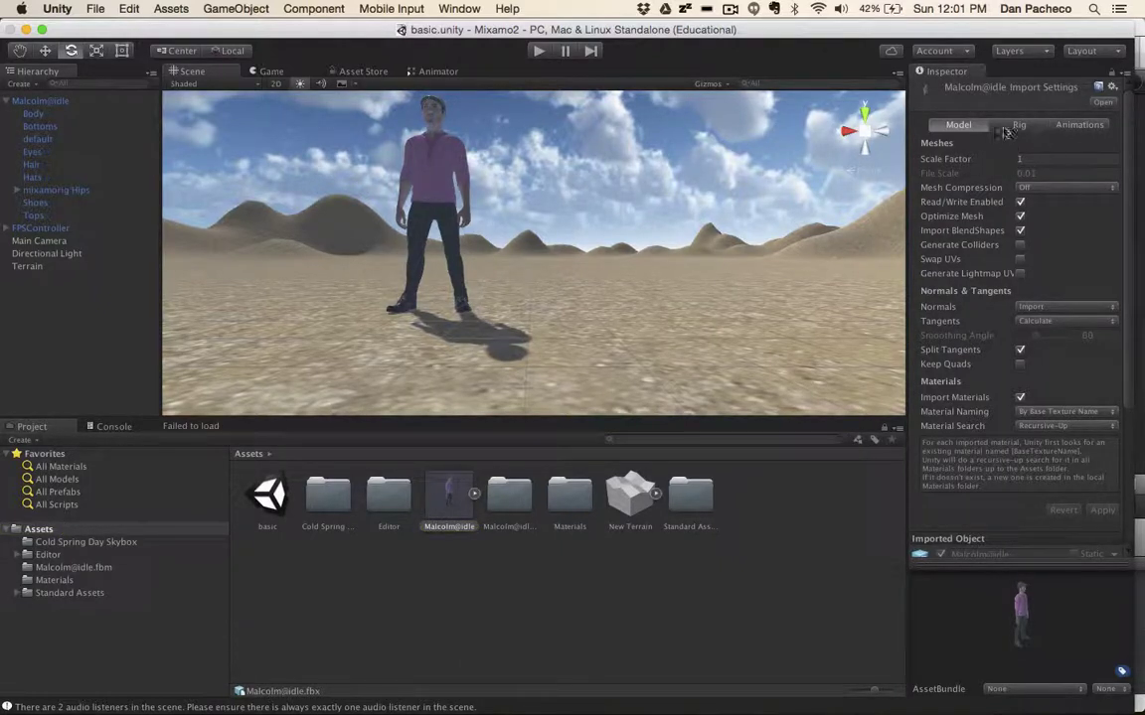
click(1038, 126)
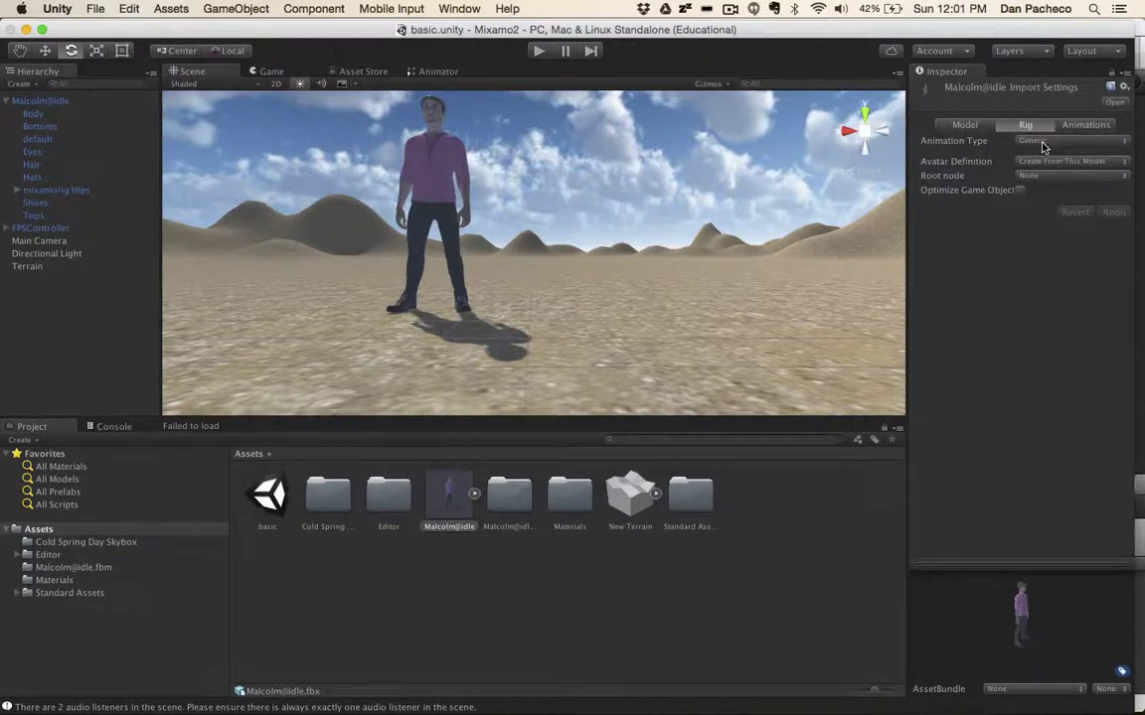
click(1056, 140)
click(1055, 133)
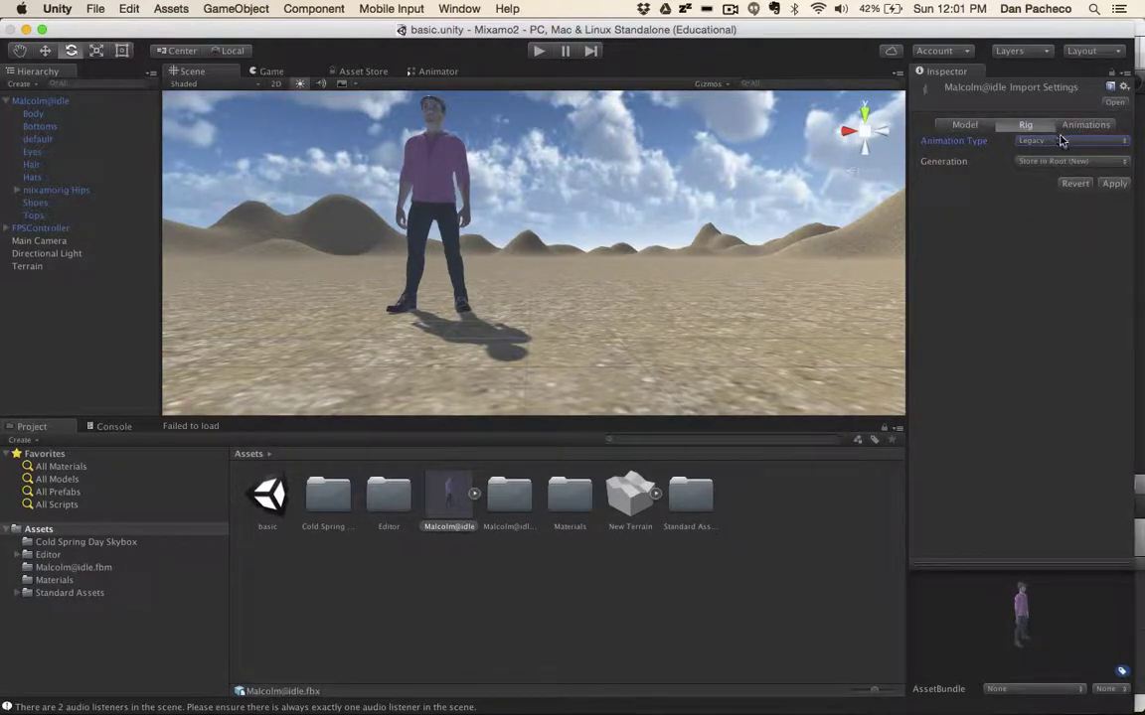
click(1119, 184)
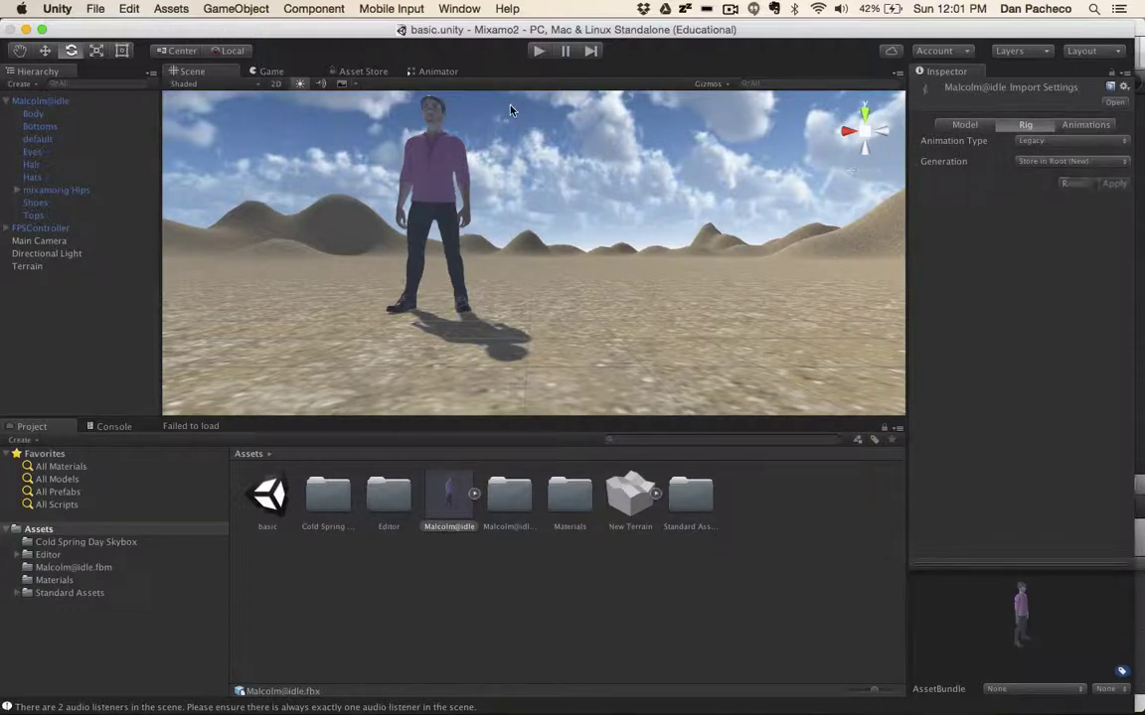
click(448, 179)
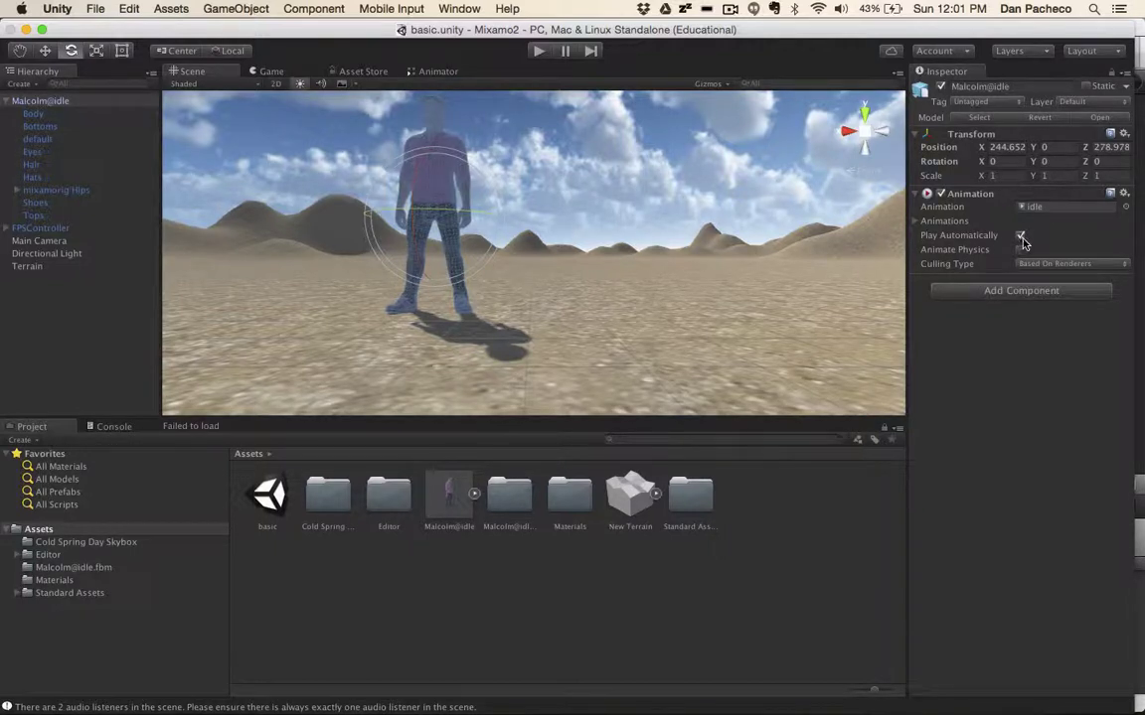
click(537, 52)
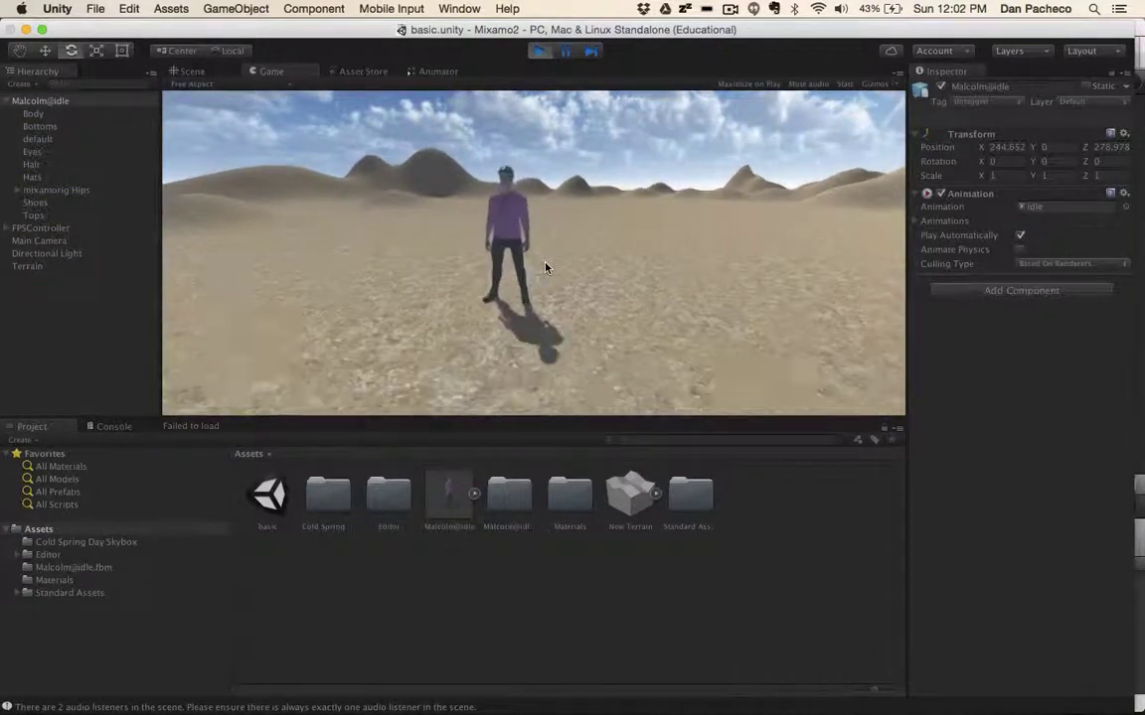
key(w)
key(w)
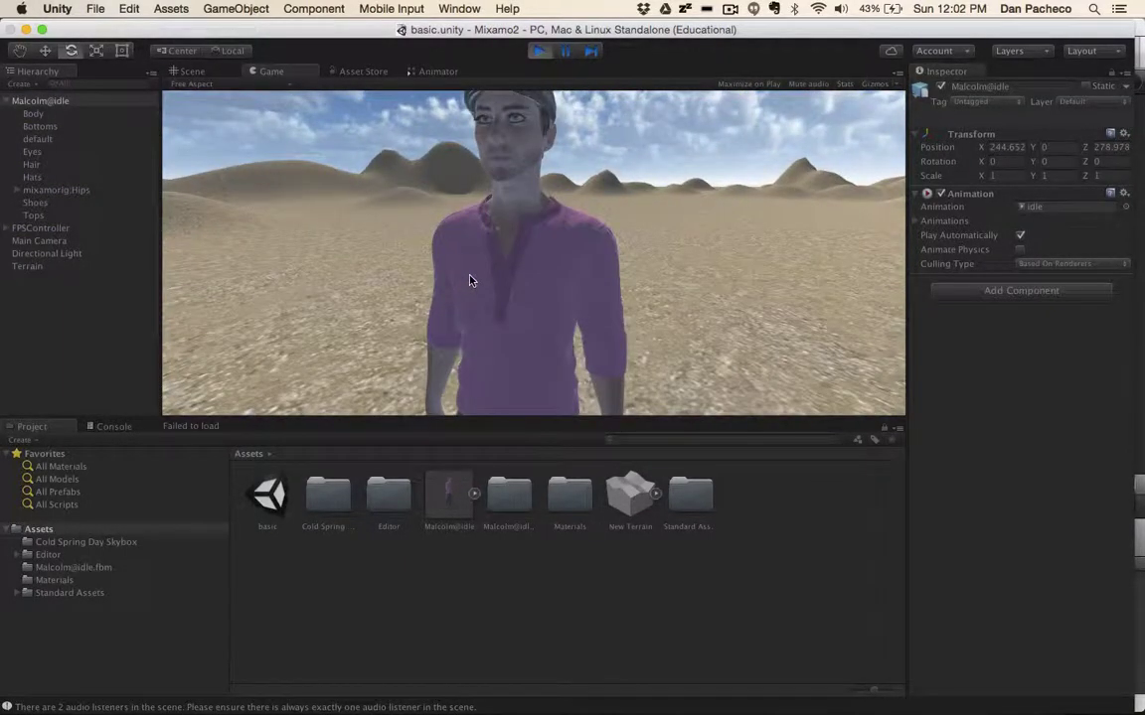
key(s)
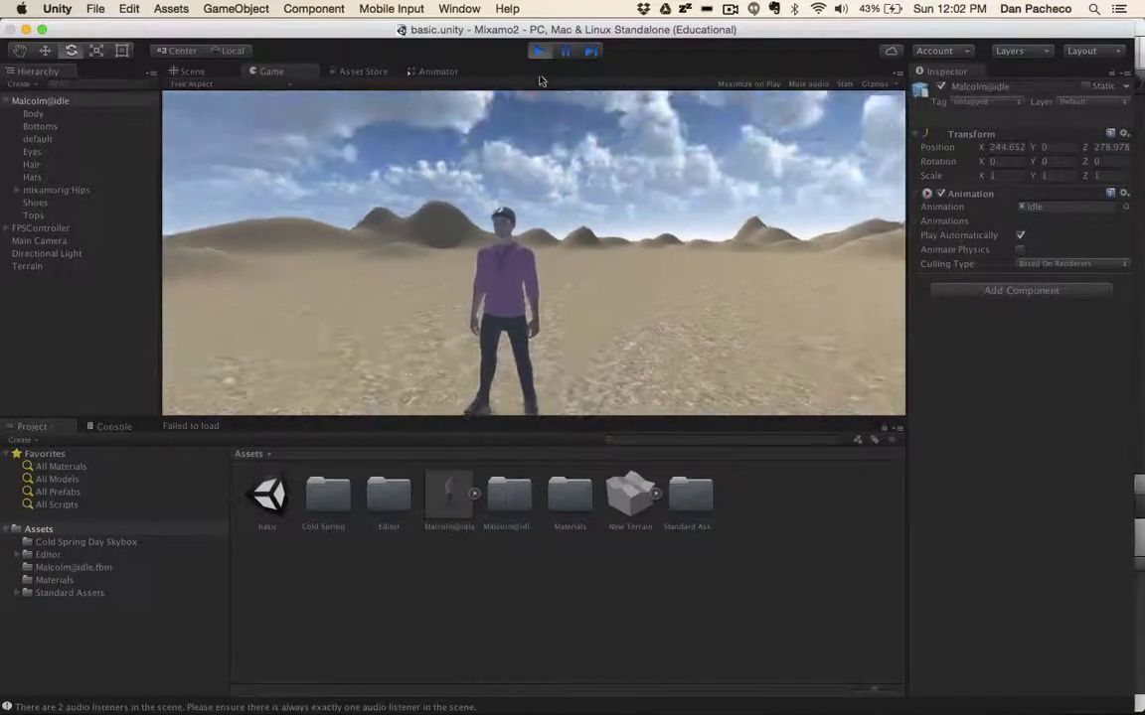
click(538, 51)
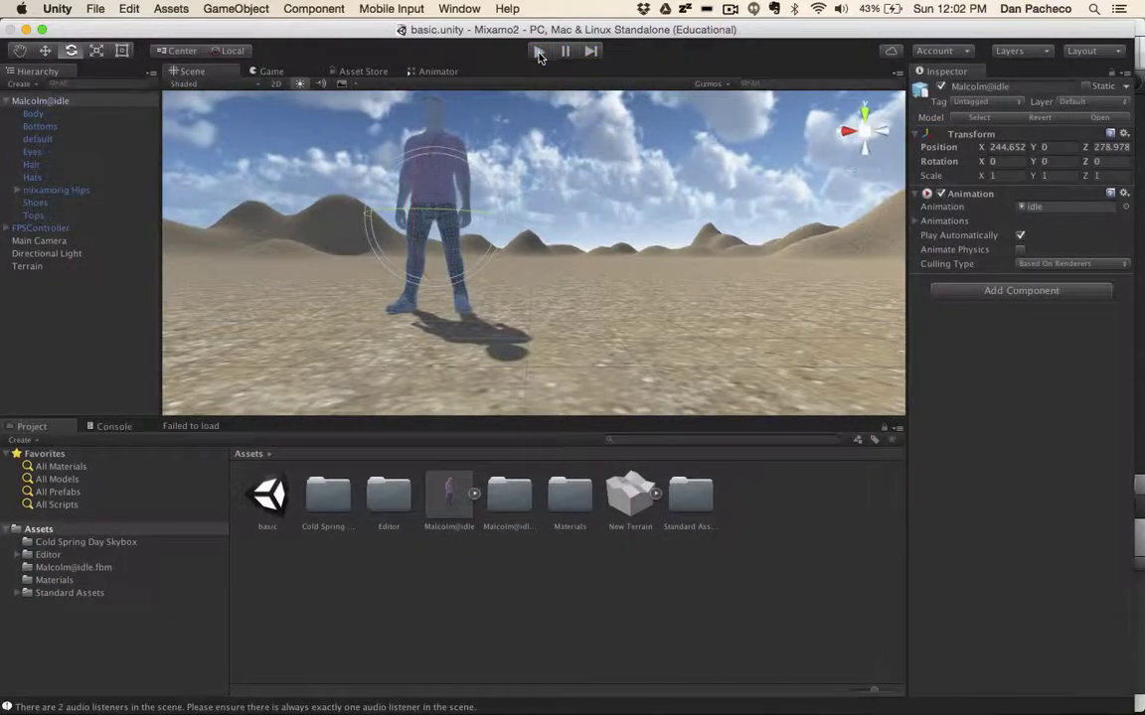
click(473, 197)
click(390, 166)
click(979, 118)
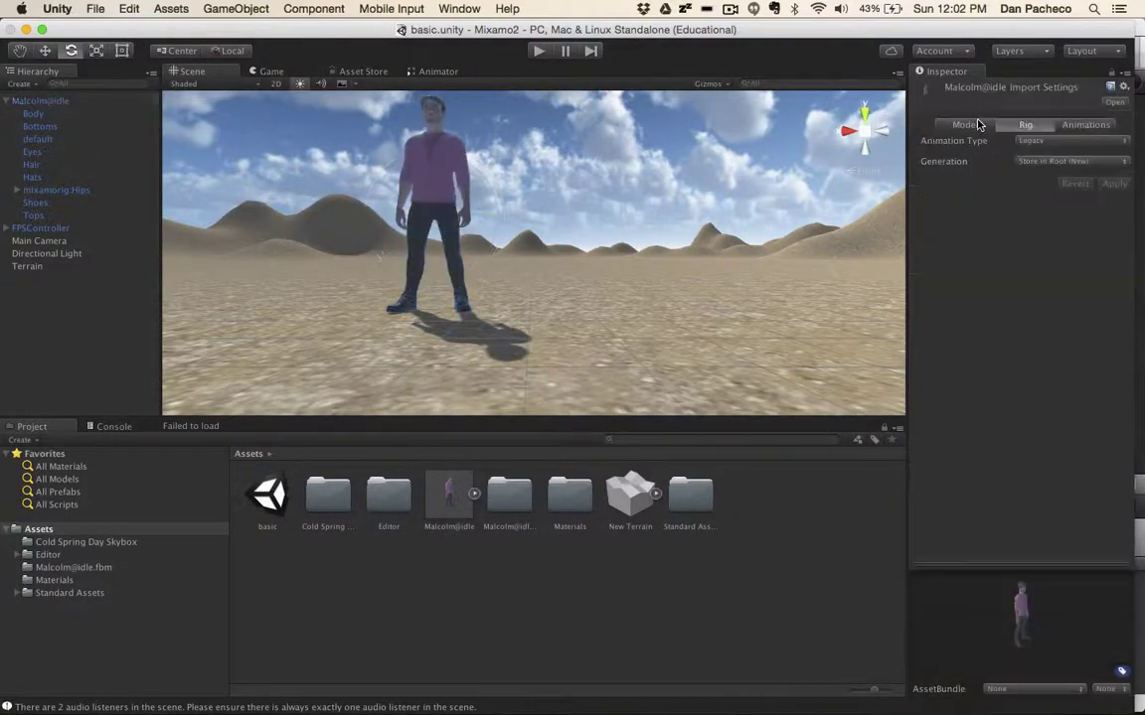
Set the Malcolm@idle import and its idle clip to Loop wrap mode and apply
click(1085, 124)
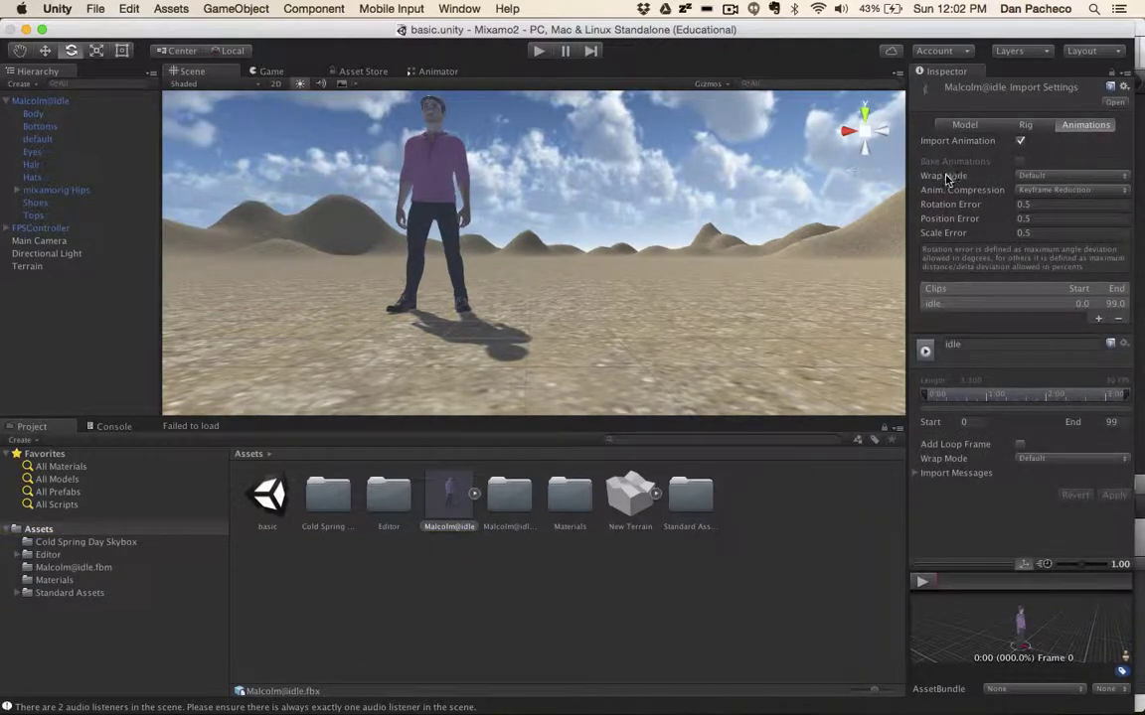
click(1034, 177)
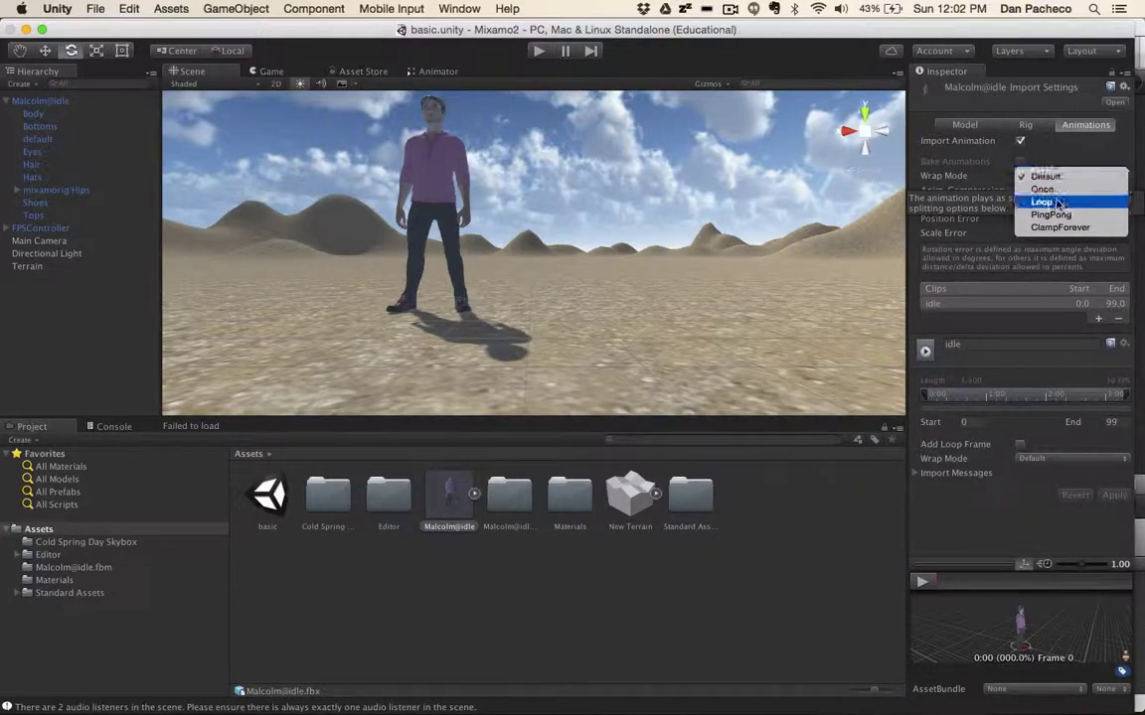
click(1058, 204)
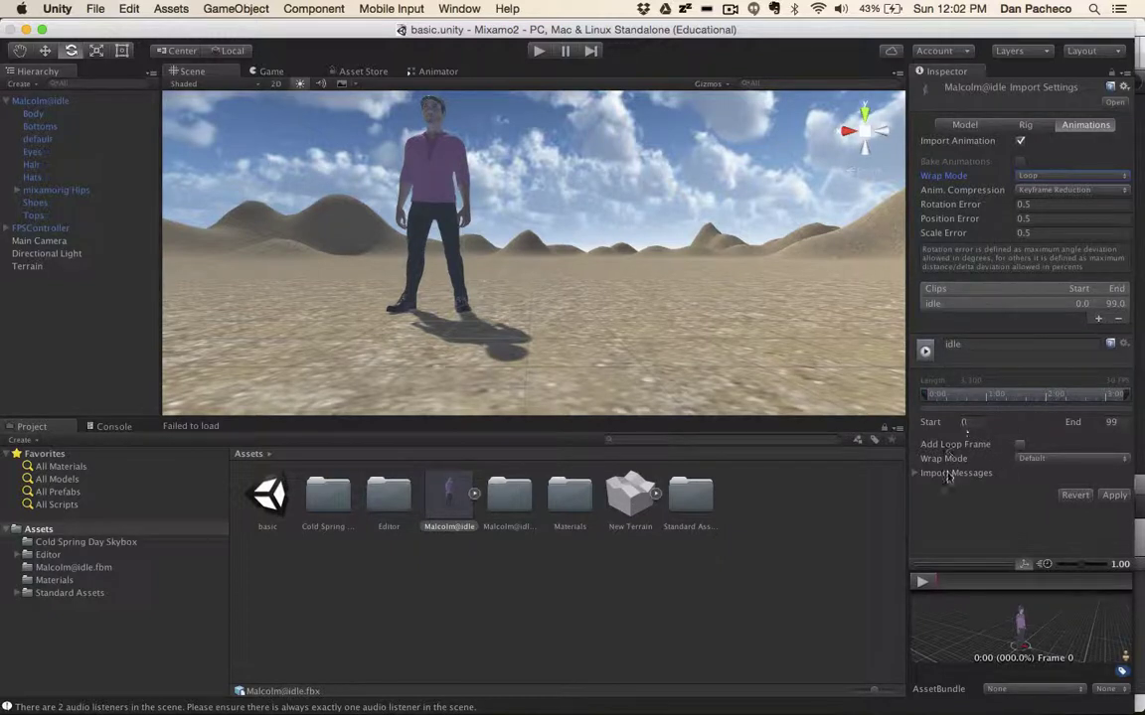
click(1044, 459)
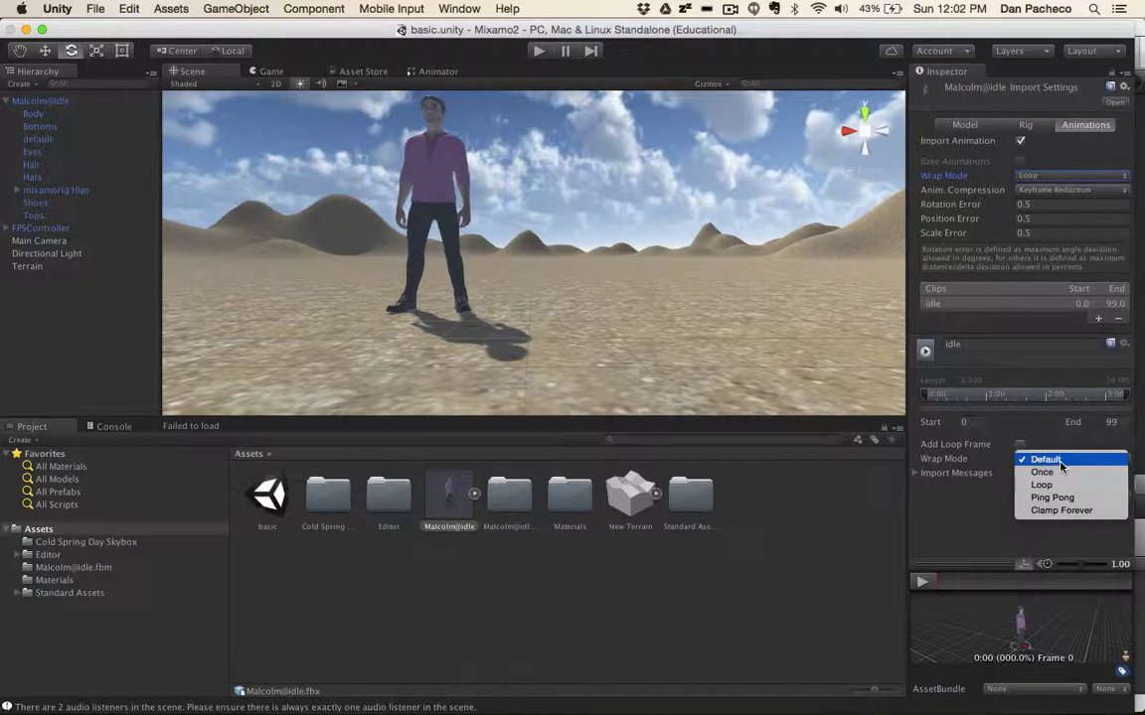
click(1061, 484)
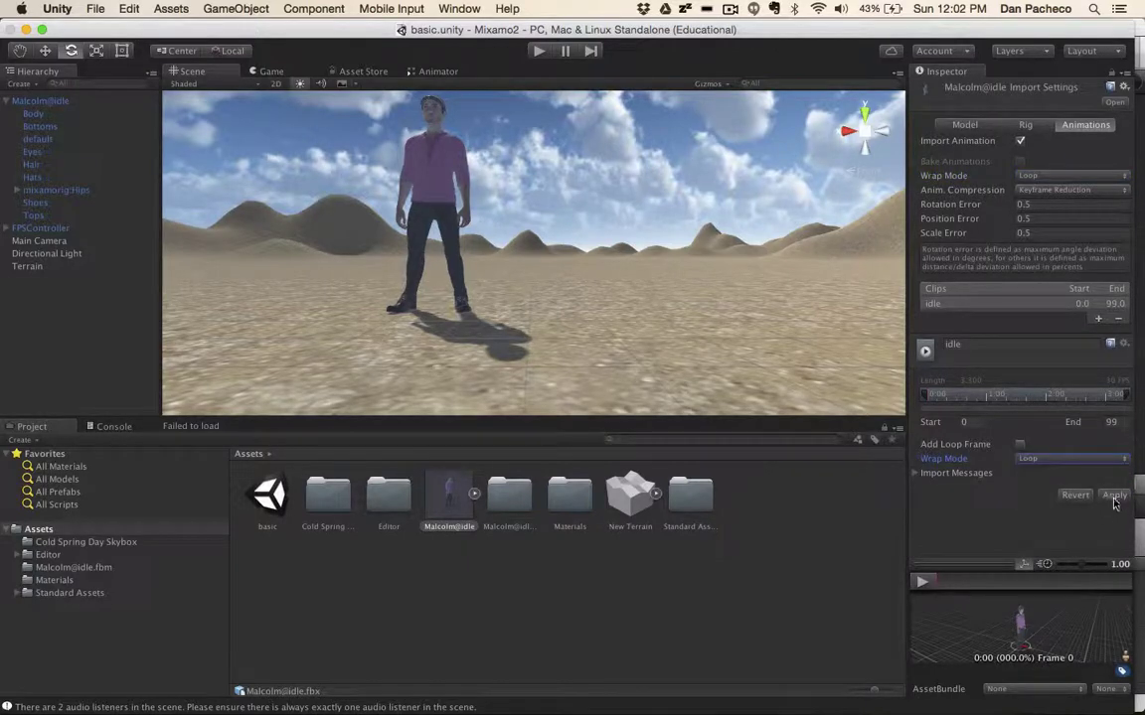
click(1114, 495)
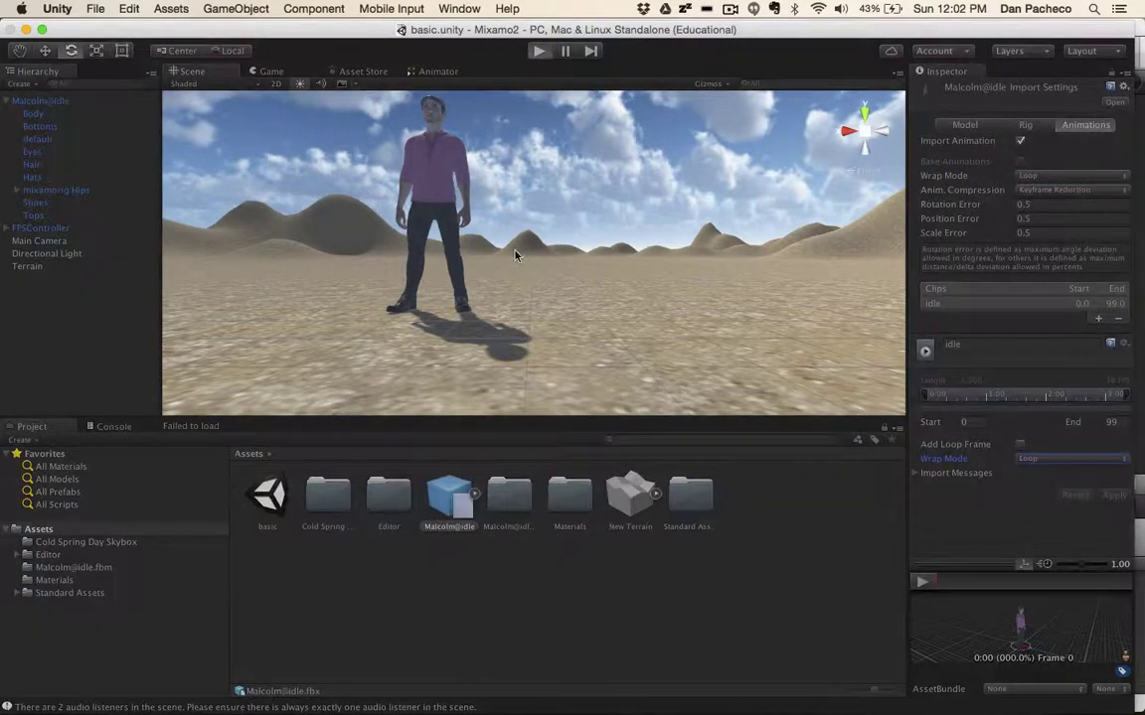
Enter play mode and walk back and forth toward the idling Malcolm
key(super+p)
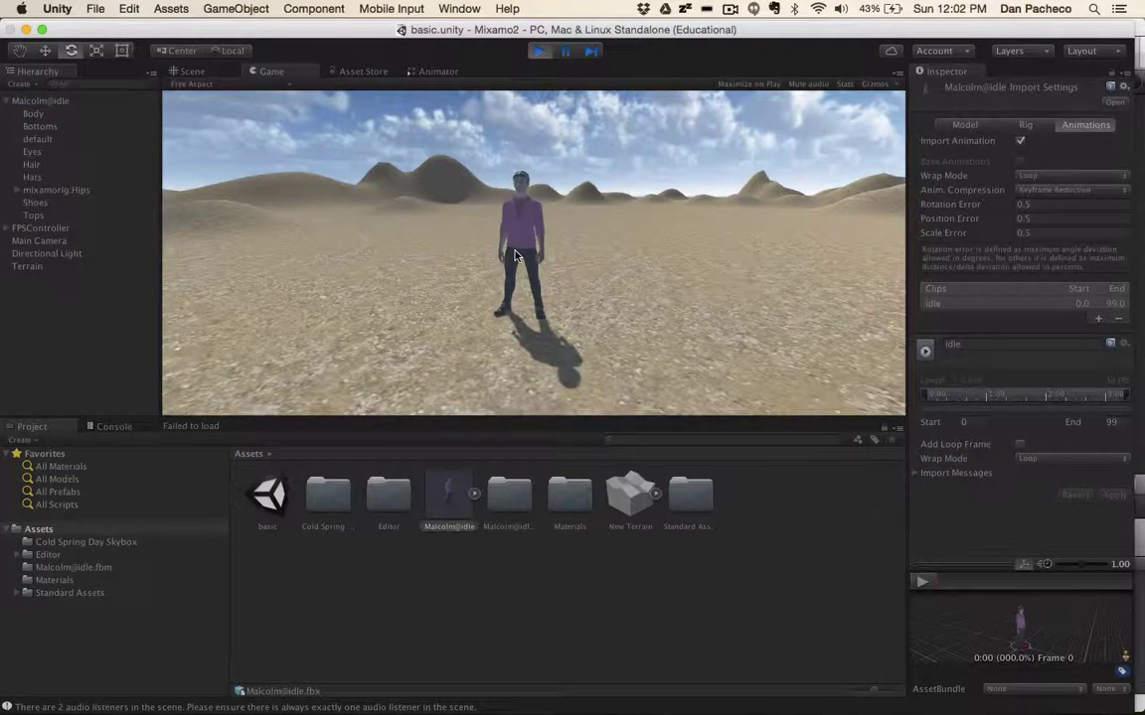
key(w)
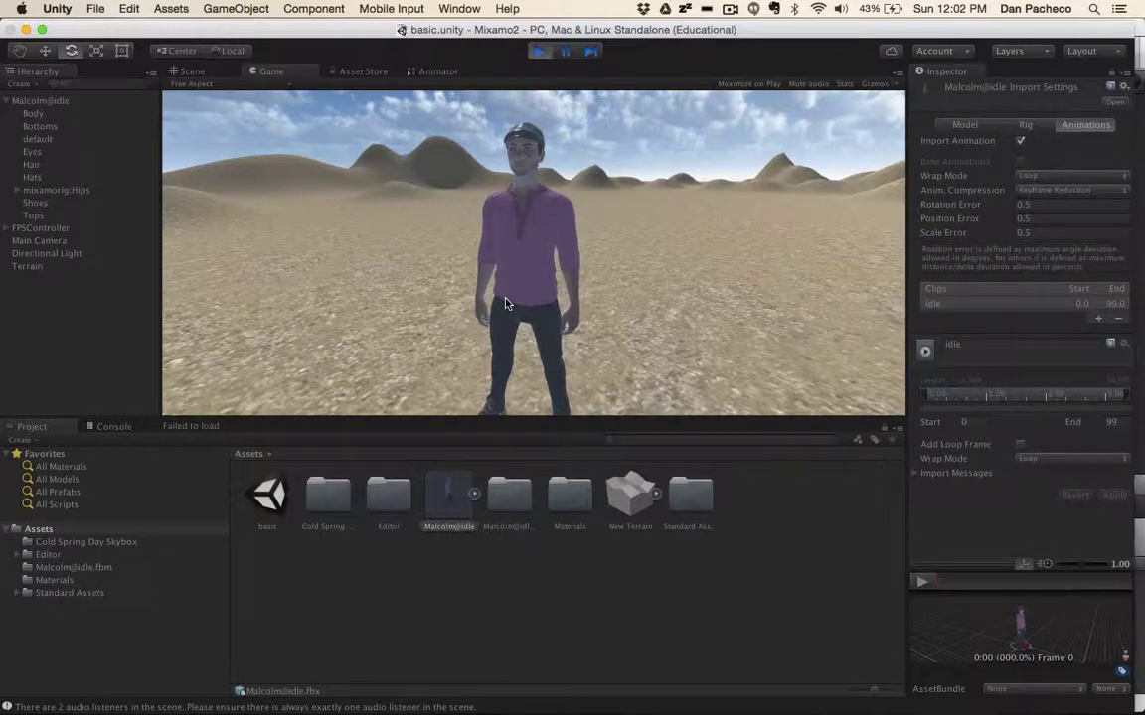
key(s)
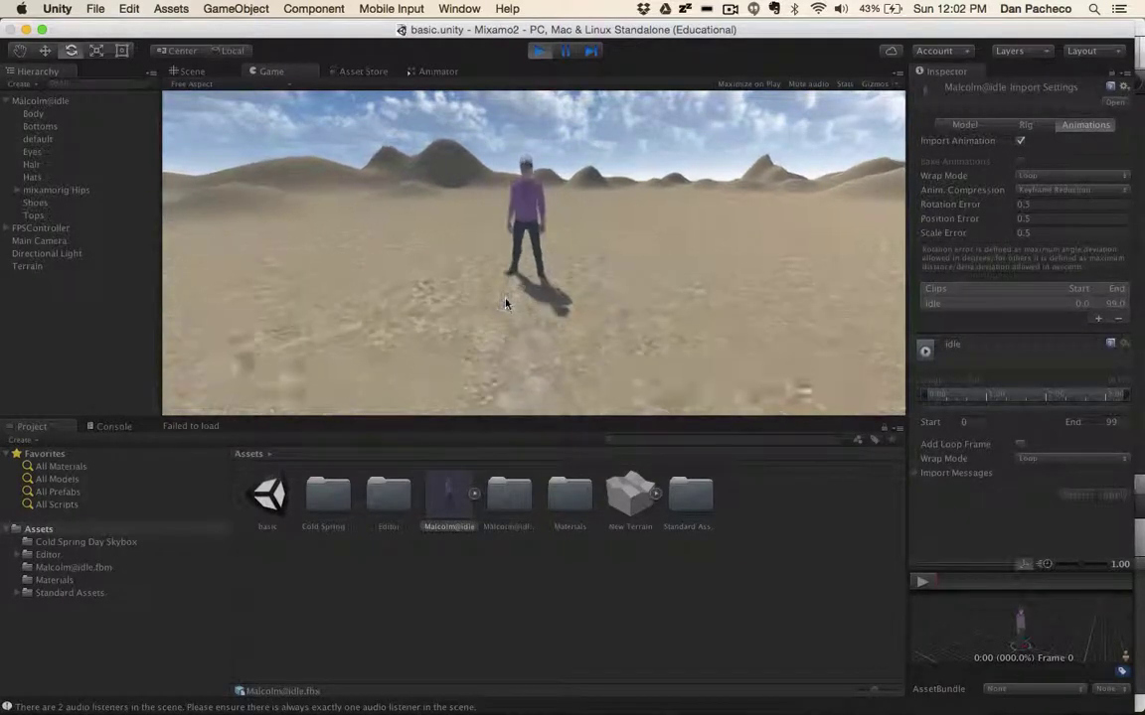
key(w)
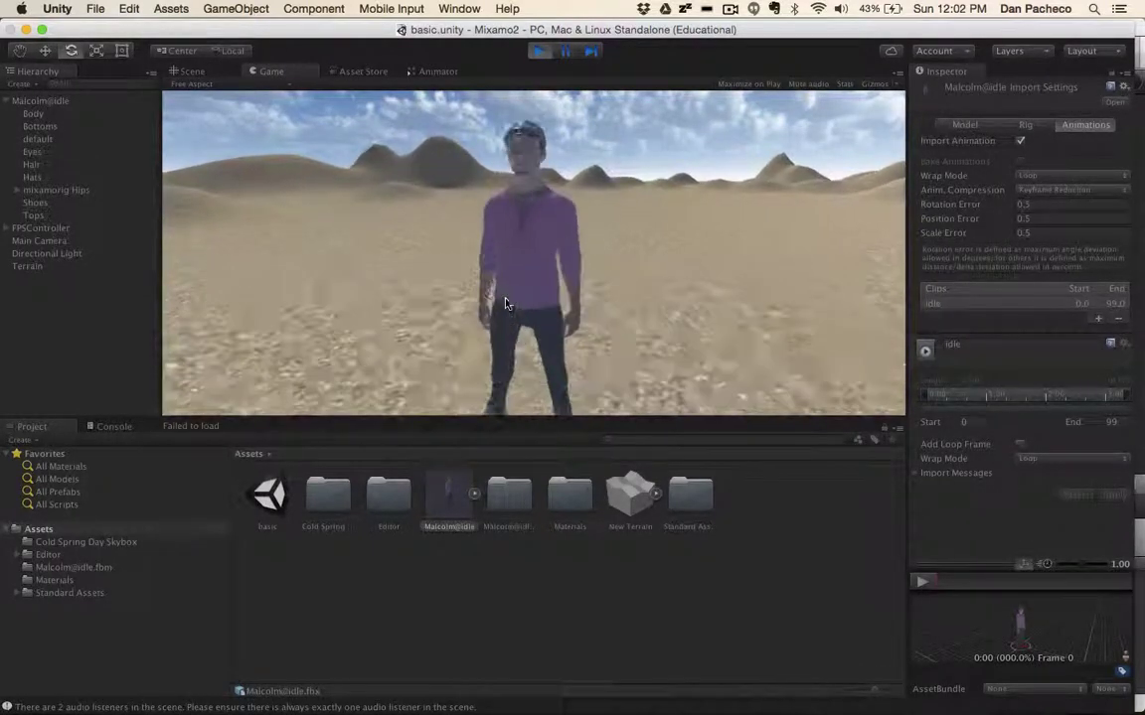
key(s)
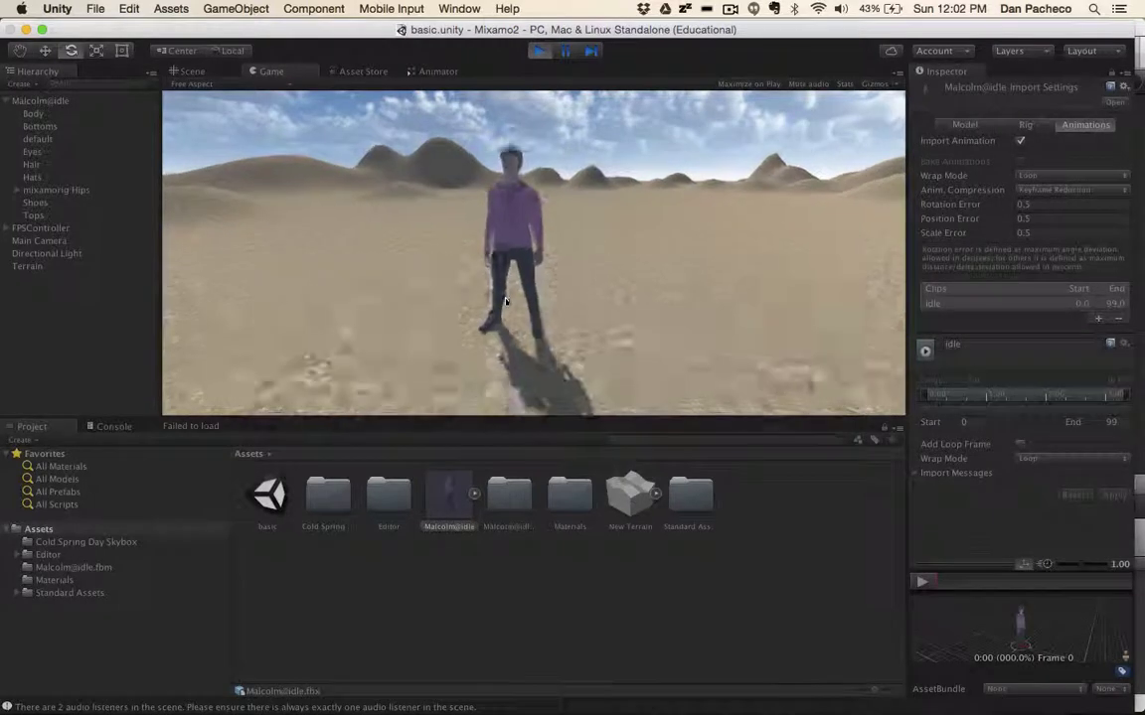
key(w)
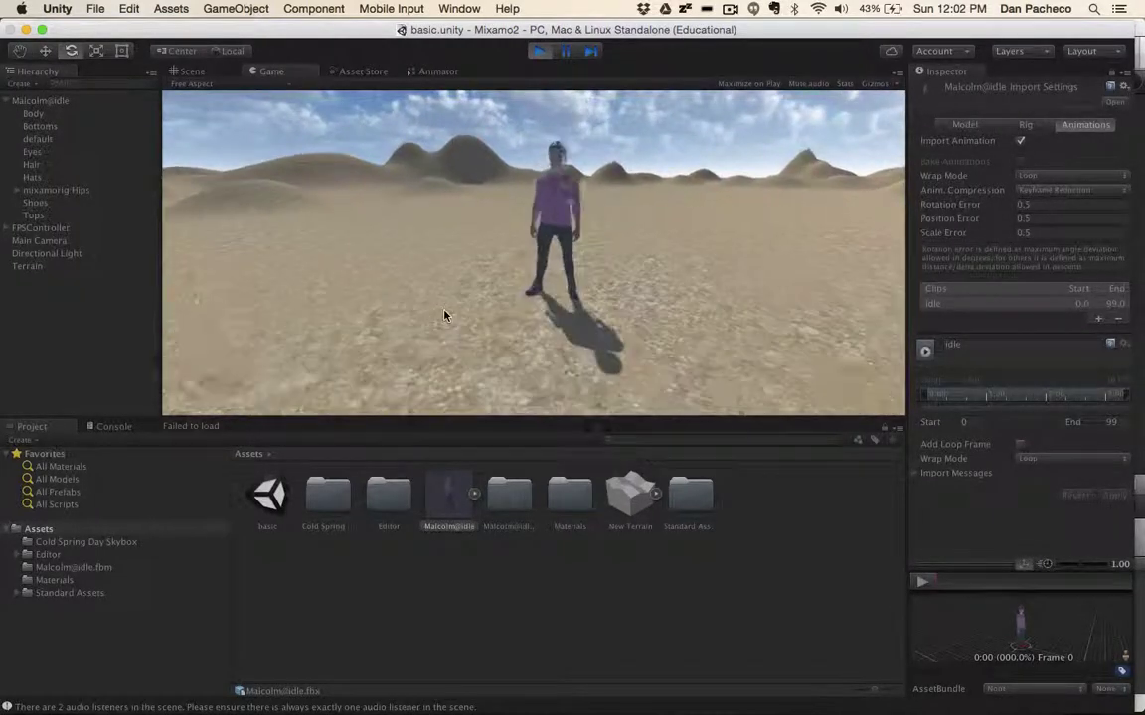
key(w)
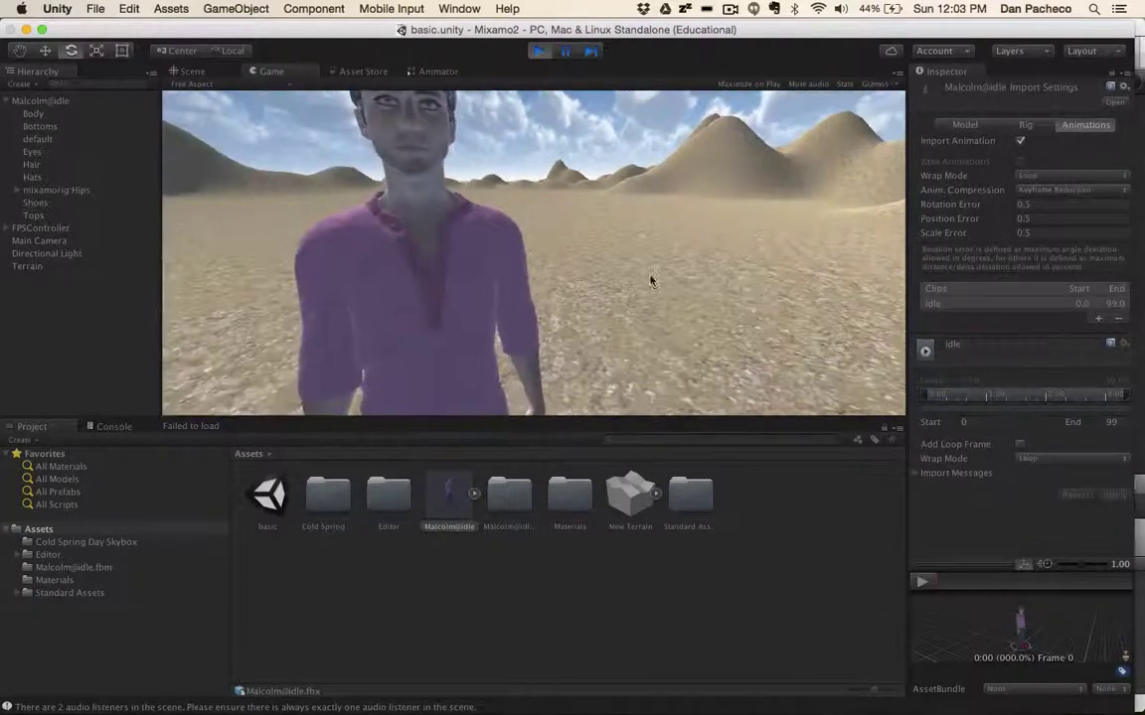
key(s)
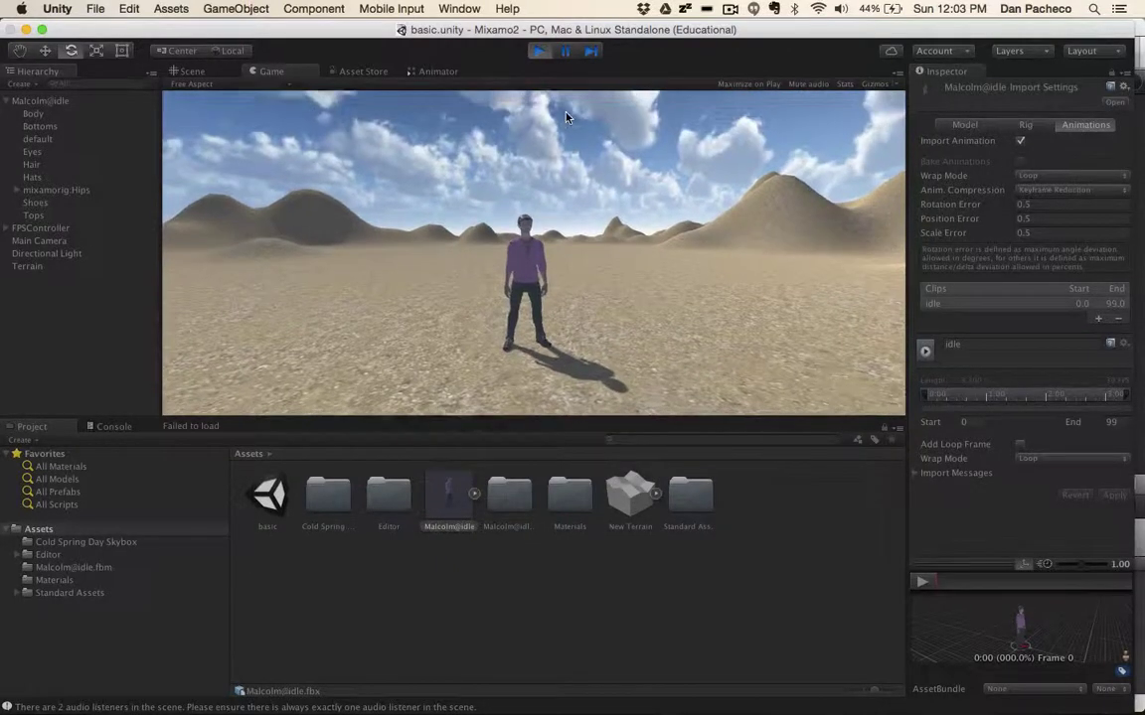
key(w)
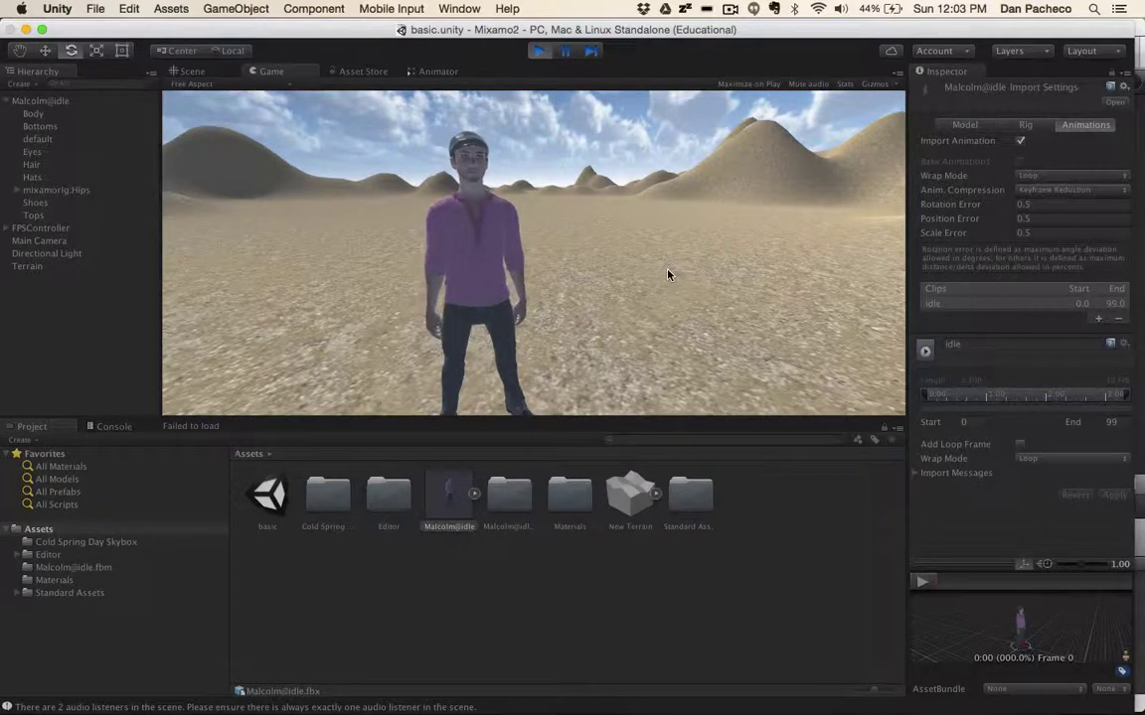
Look around and keep approaching and backing away to watch Malcolm's looping idle
mouse_move(637, 250)
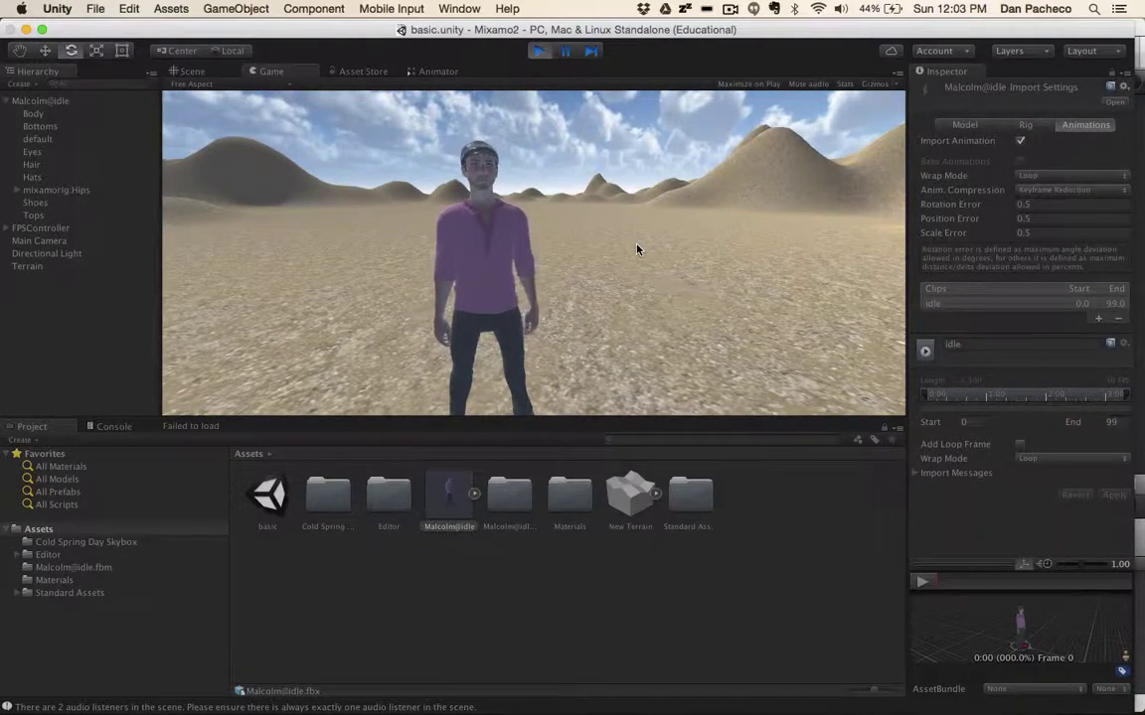
mouse_move(568, 153)
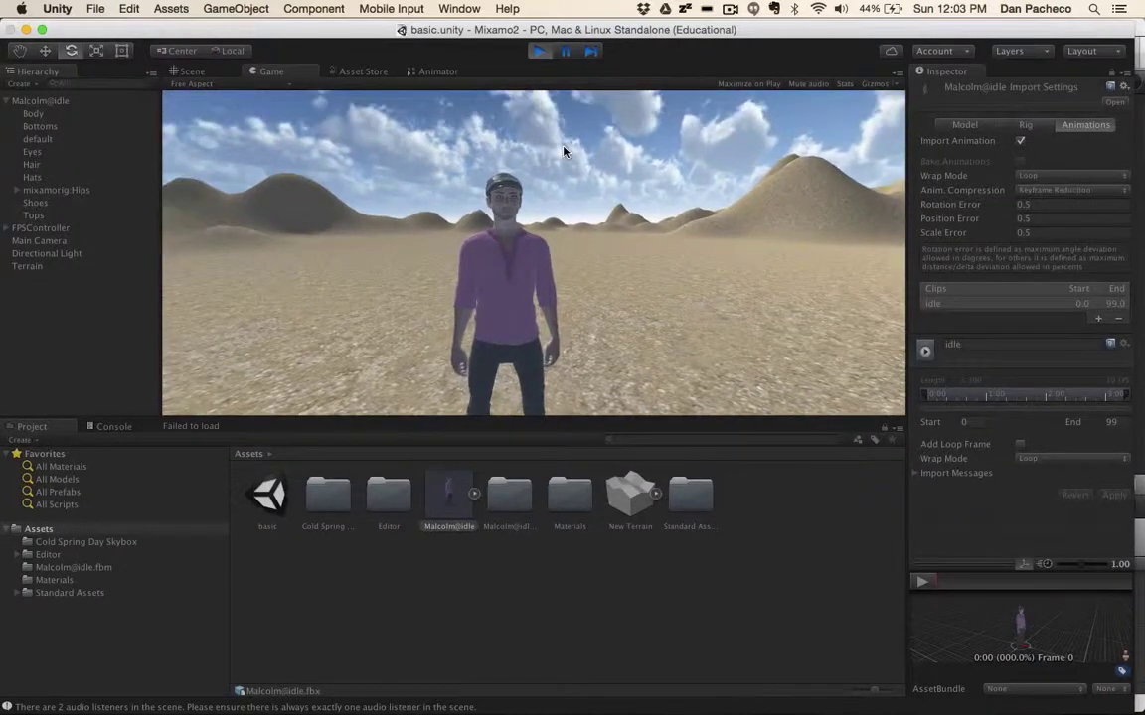
mouse_move(585, 203)
key(s)
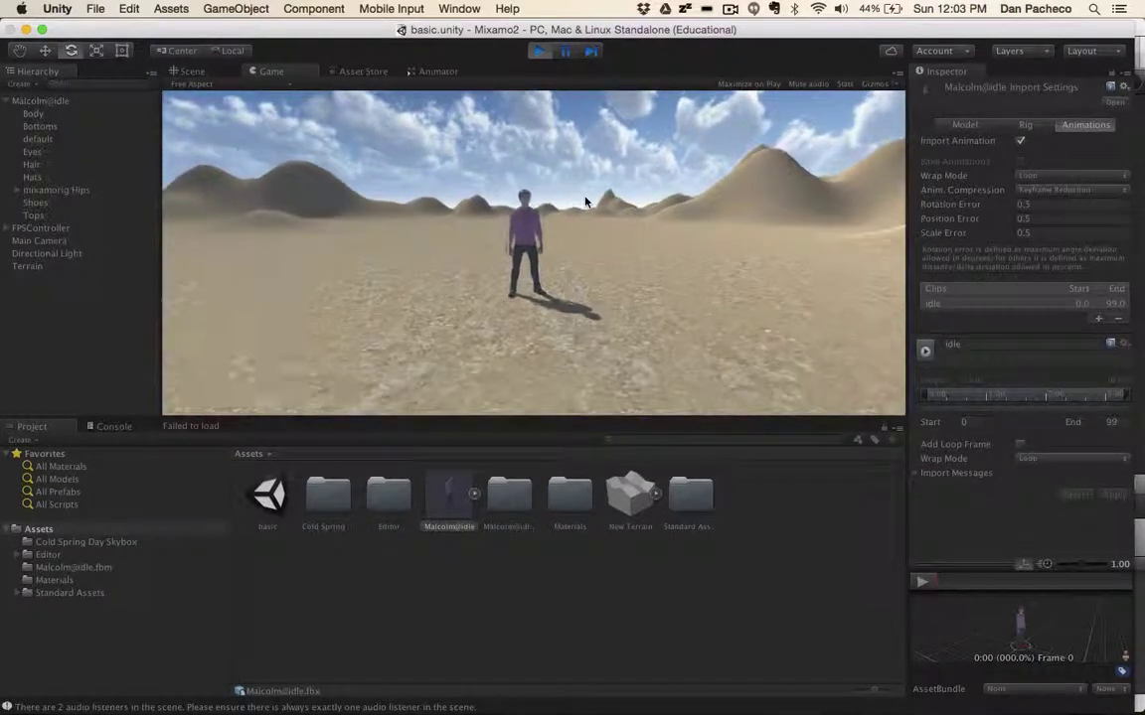
key(w)
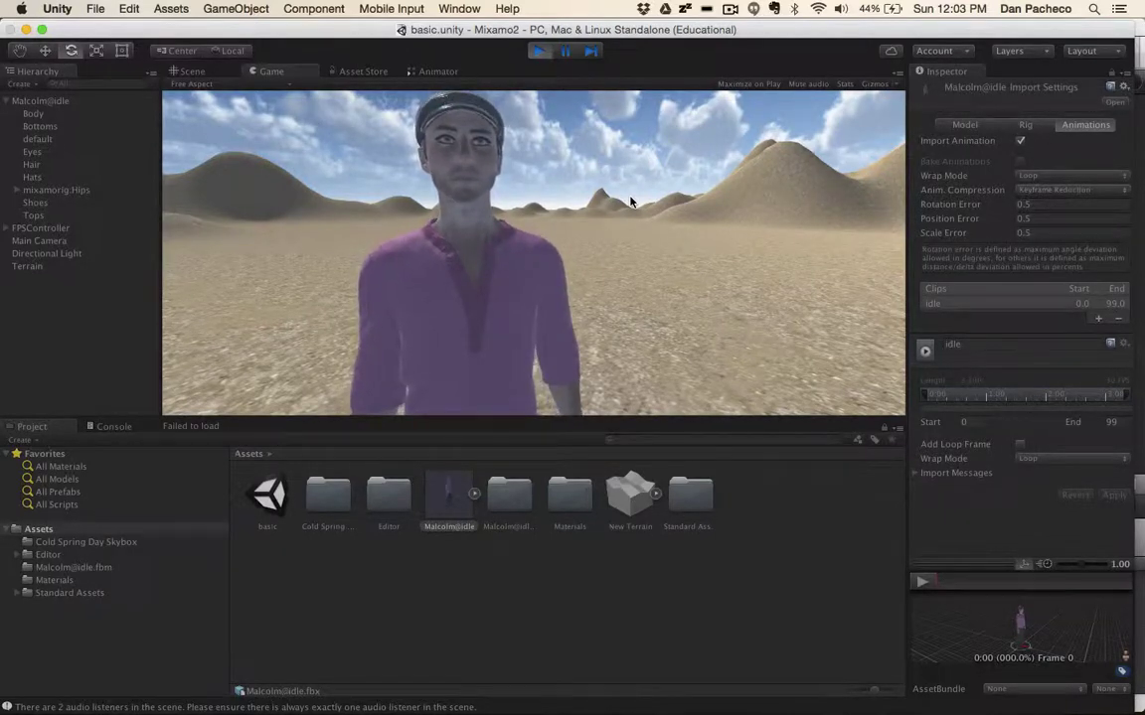
key(s)
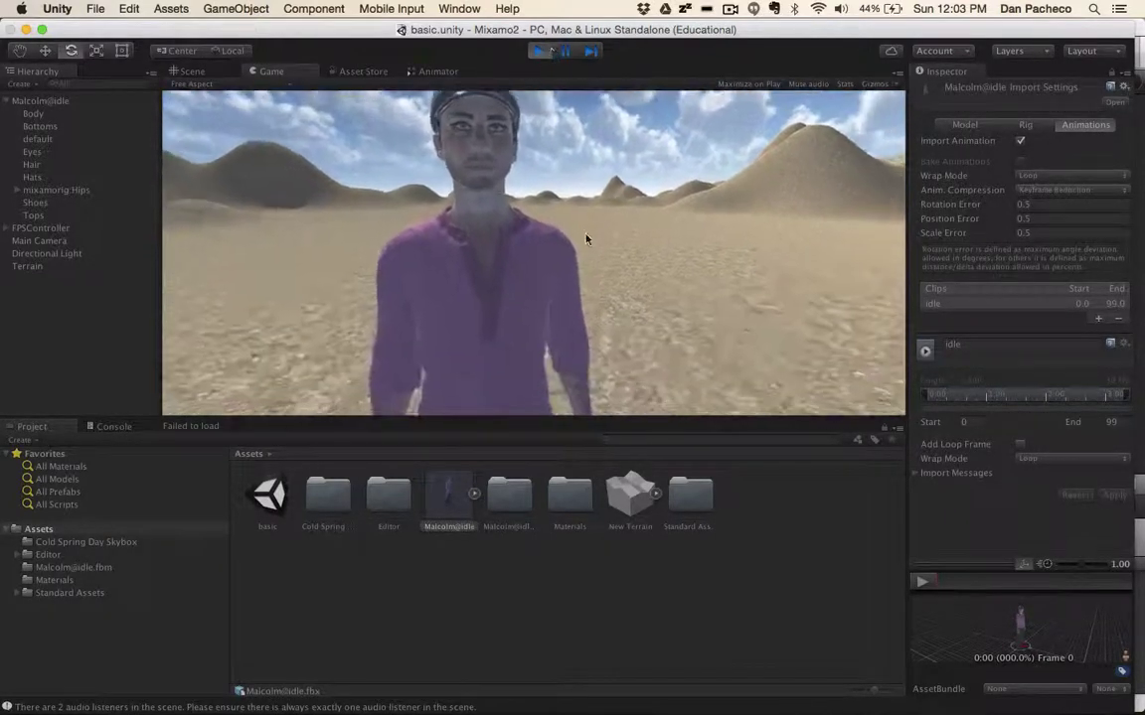
key(w)
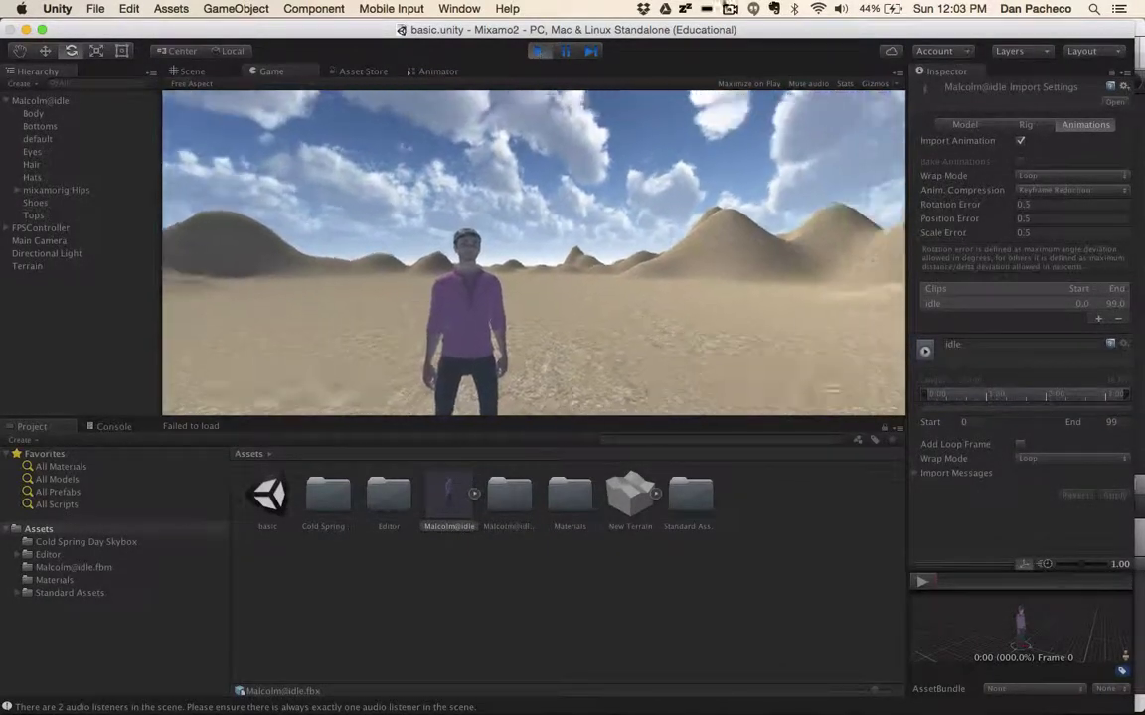
Stop the recording, reposition the Mixamo Fuse window, and switch toward the browser
click(731, 9)
click(744, 44)
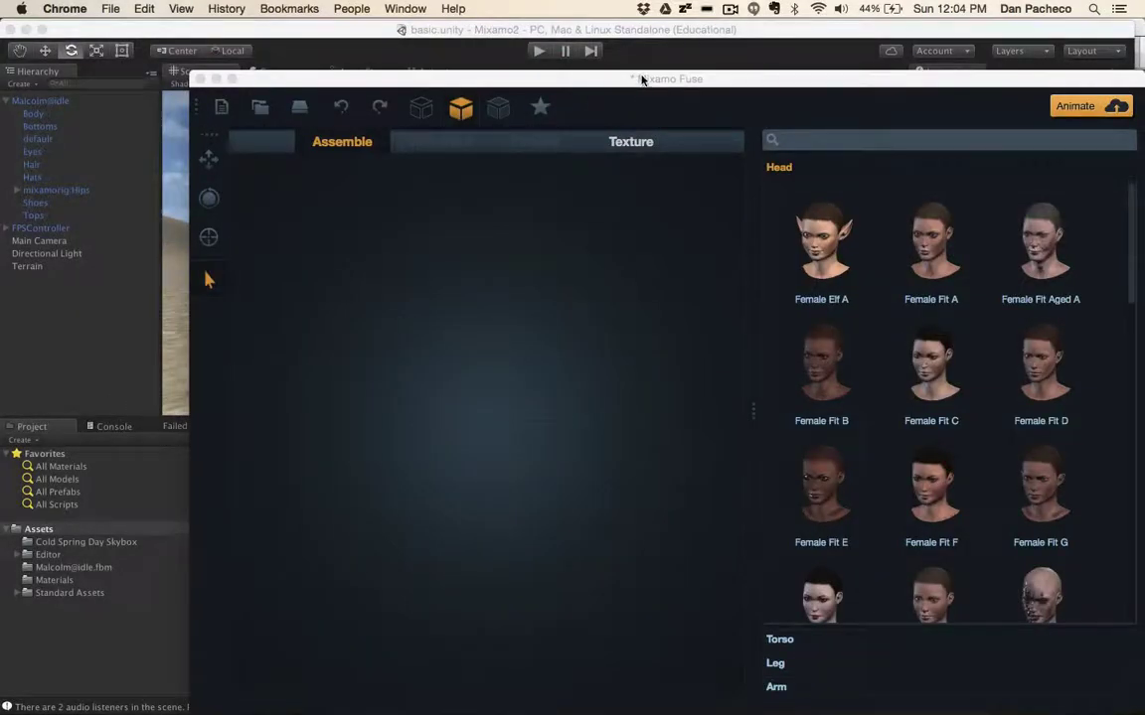
drag(641, 78, 558, 46)
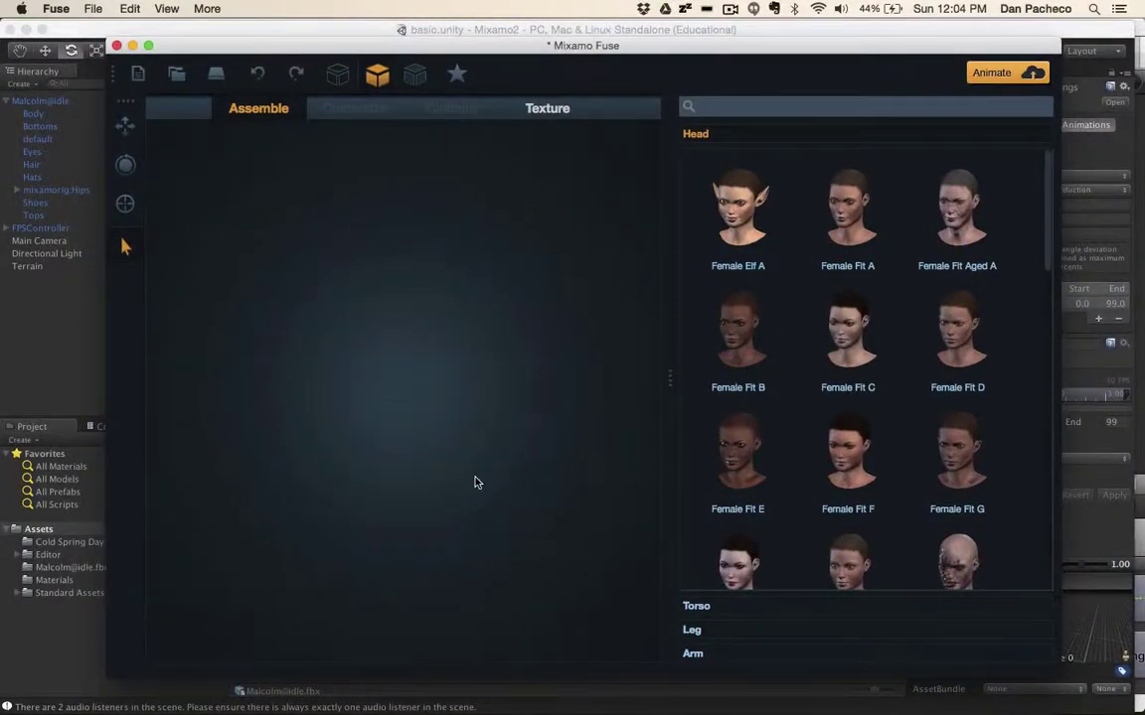
key(super+Tab)
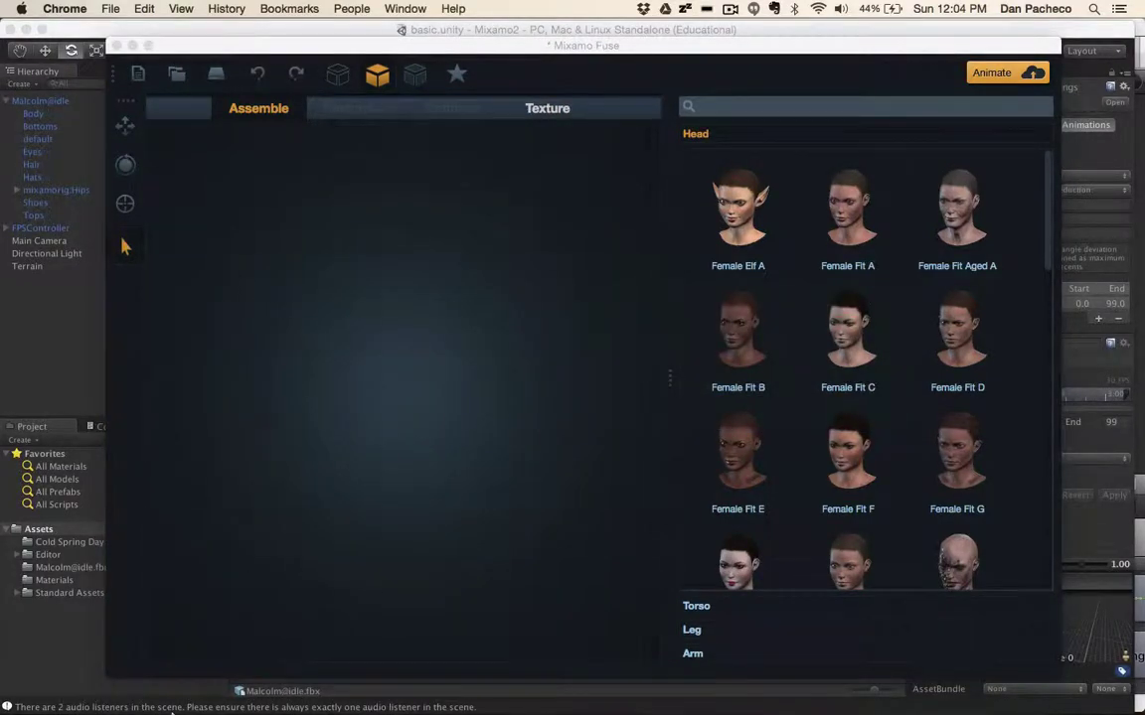
Open a new Chrome window, load mixamo.com, then leave the browser
mouse_move(179, 701)
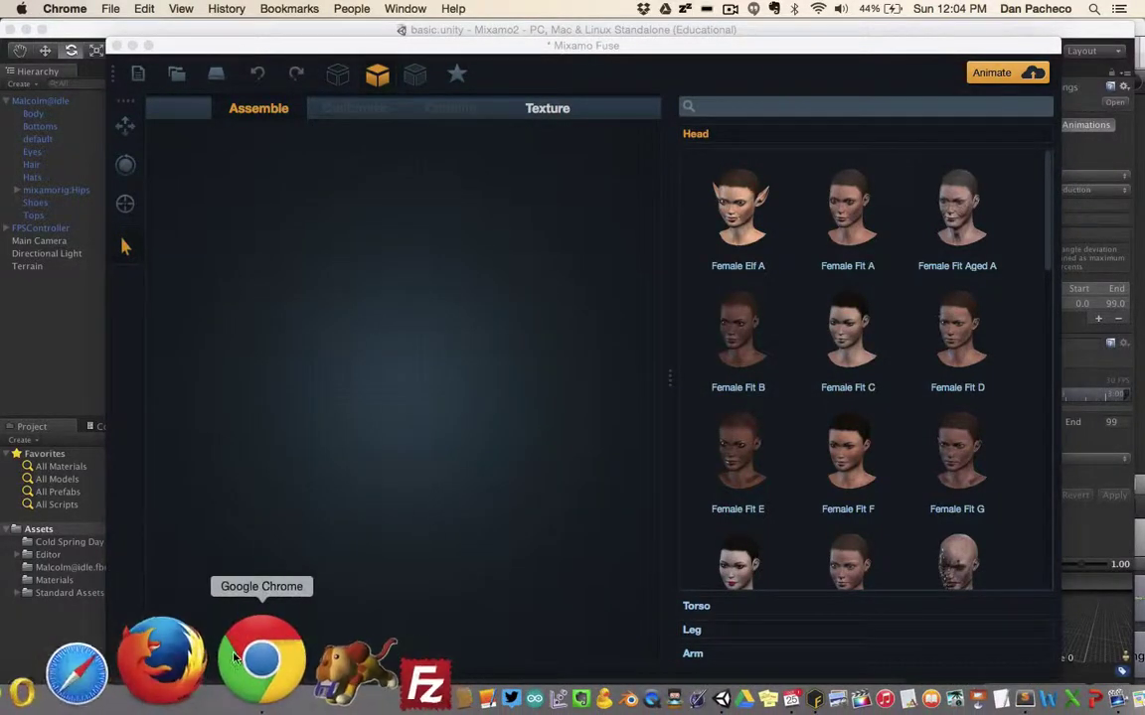
click(235, 658)
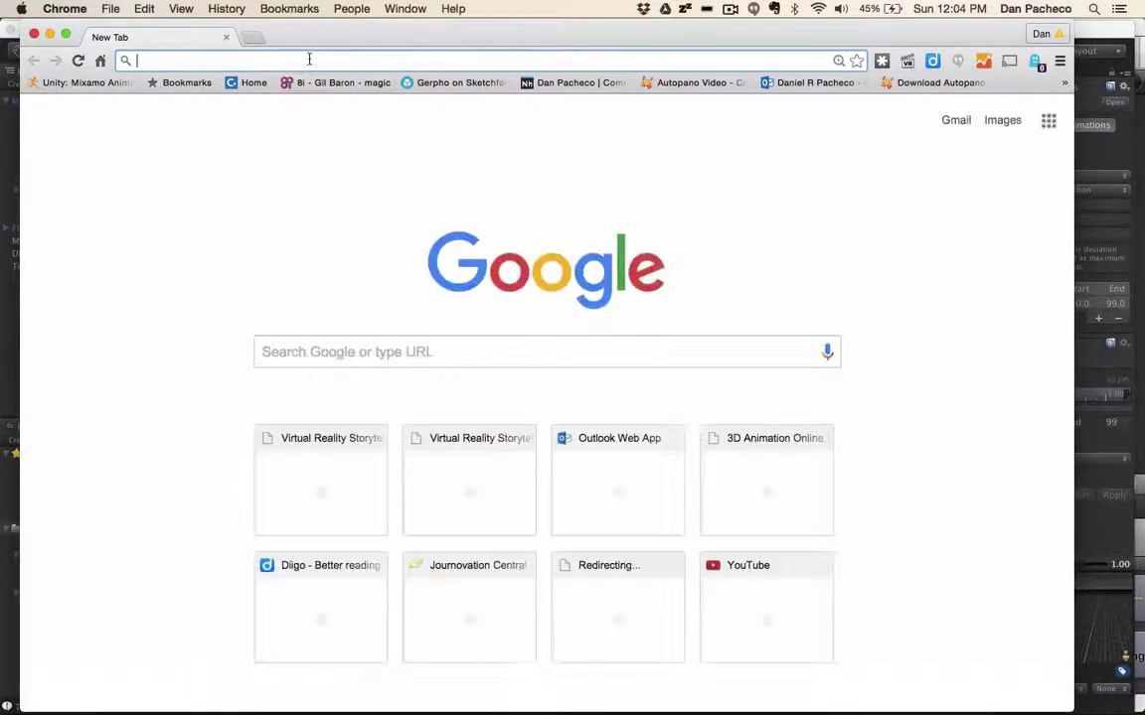
text(mixamo.com)
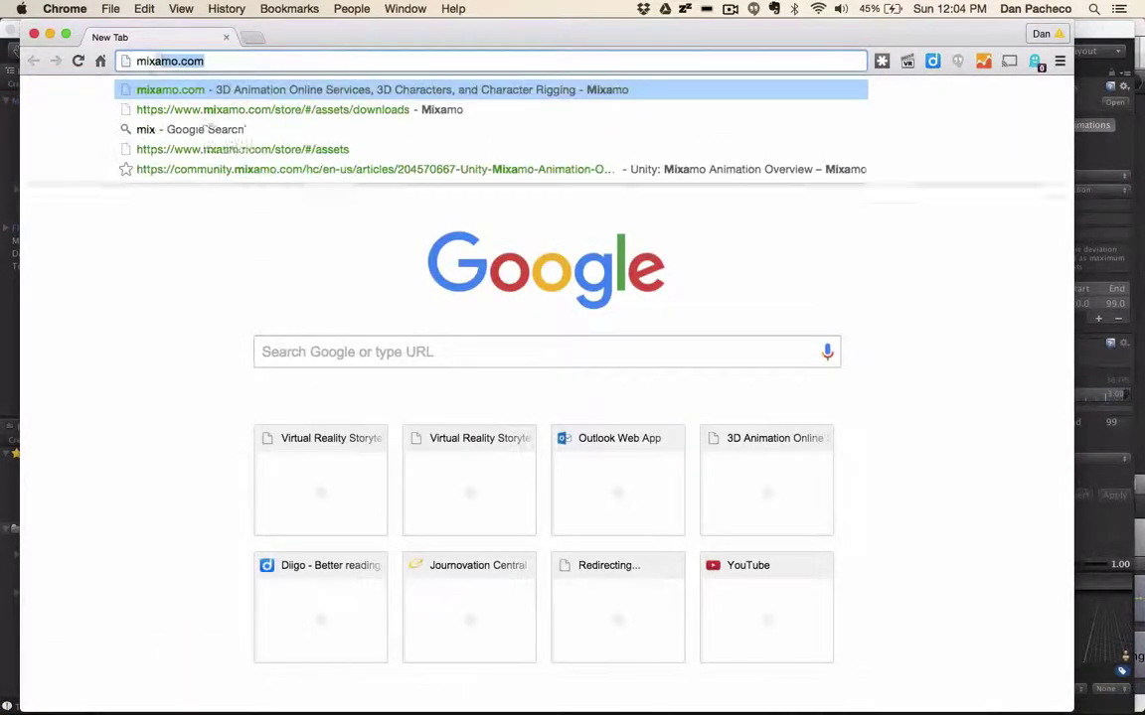
key(Return)
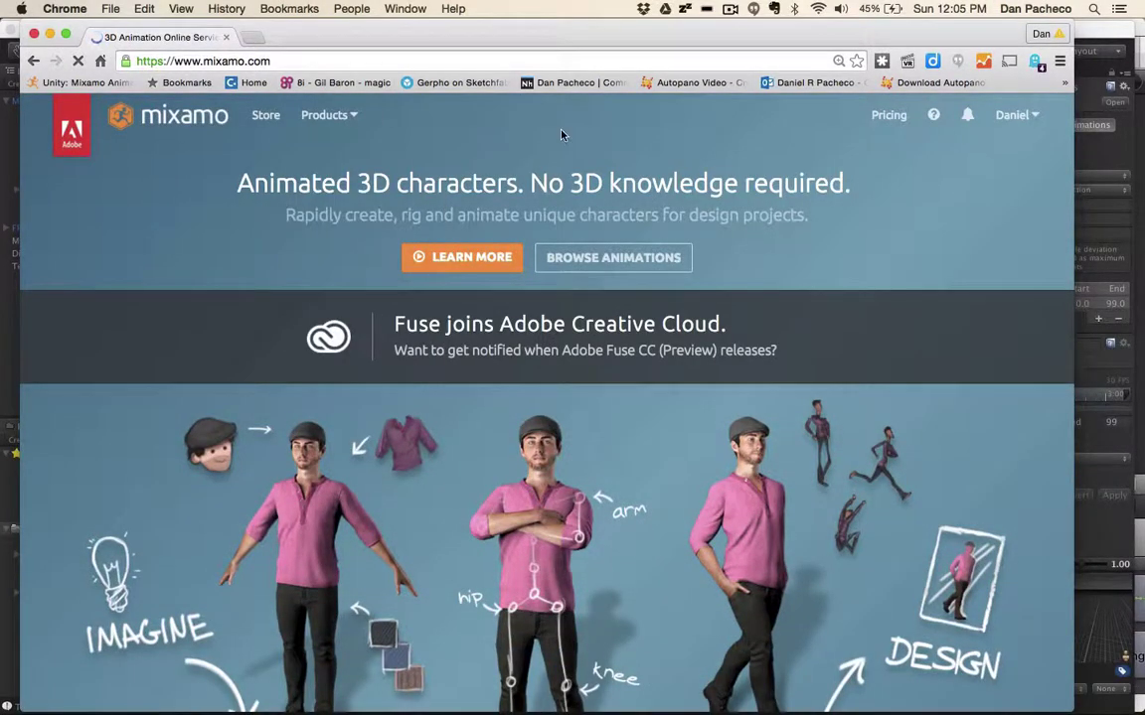
mouse_move(335, 119)
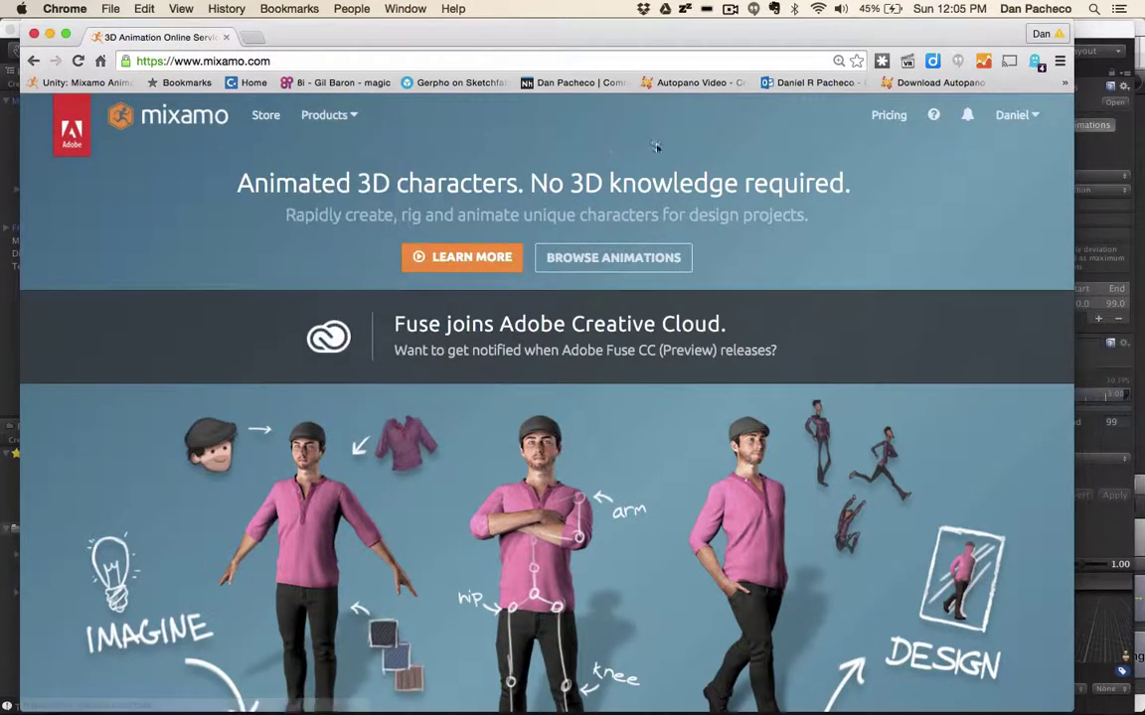
click(1108, 160)
Return to Mixamo Fuse and scroll the Head library to choose a male head
key(super+Tab)
key(super+Tab)
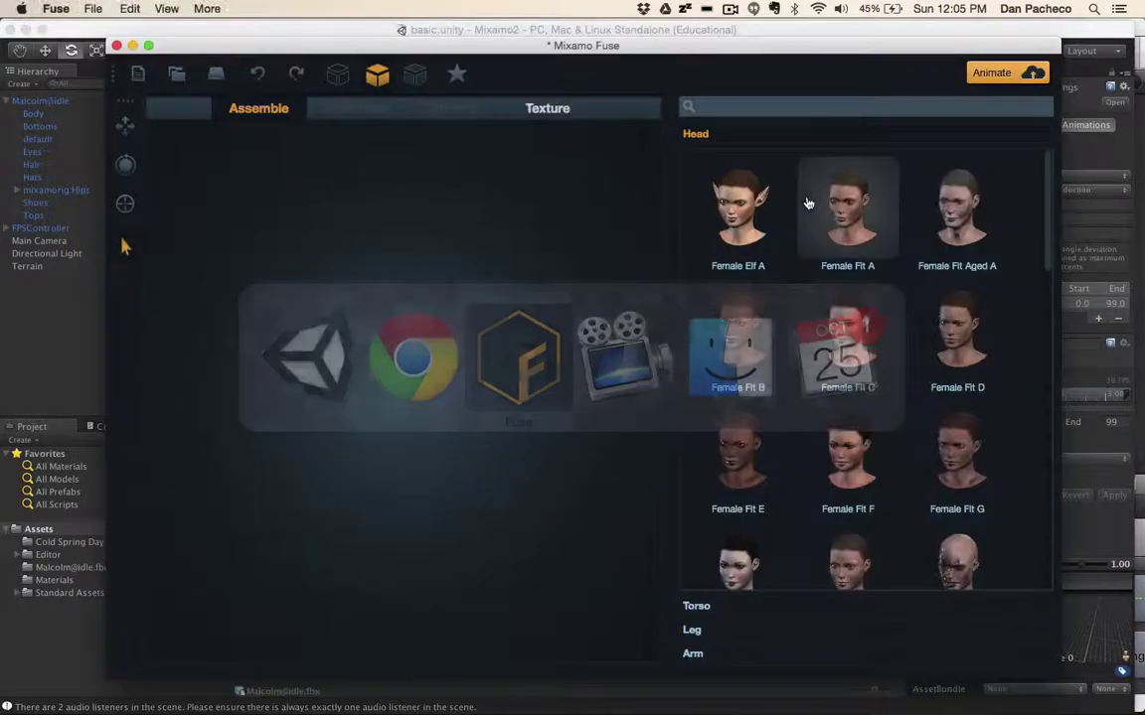
drag(251, 54, 200, 50)
scroll(797, 347, down, 5)
scroll(797, 348, down, 10)
scroll(797, 348, up, 15)
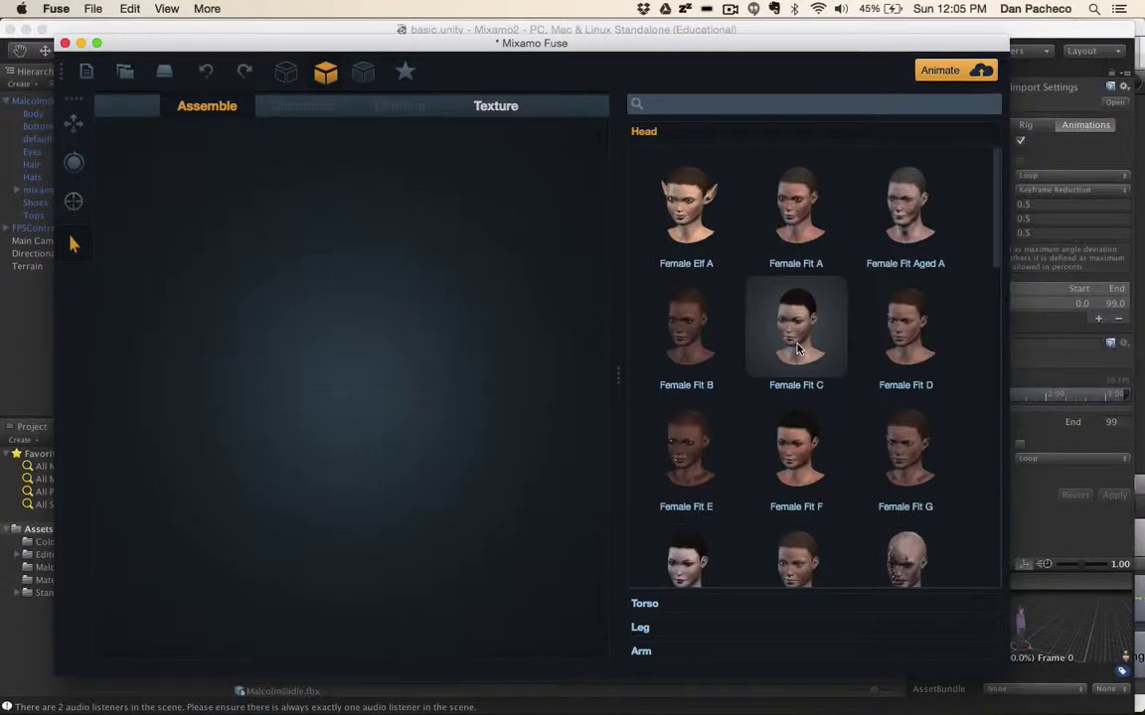
scroll(797, 348, down, 2)
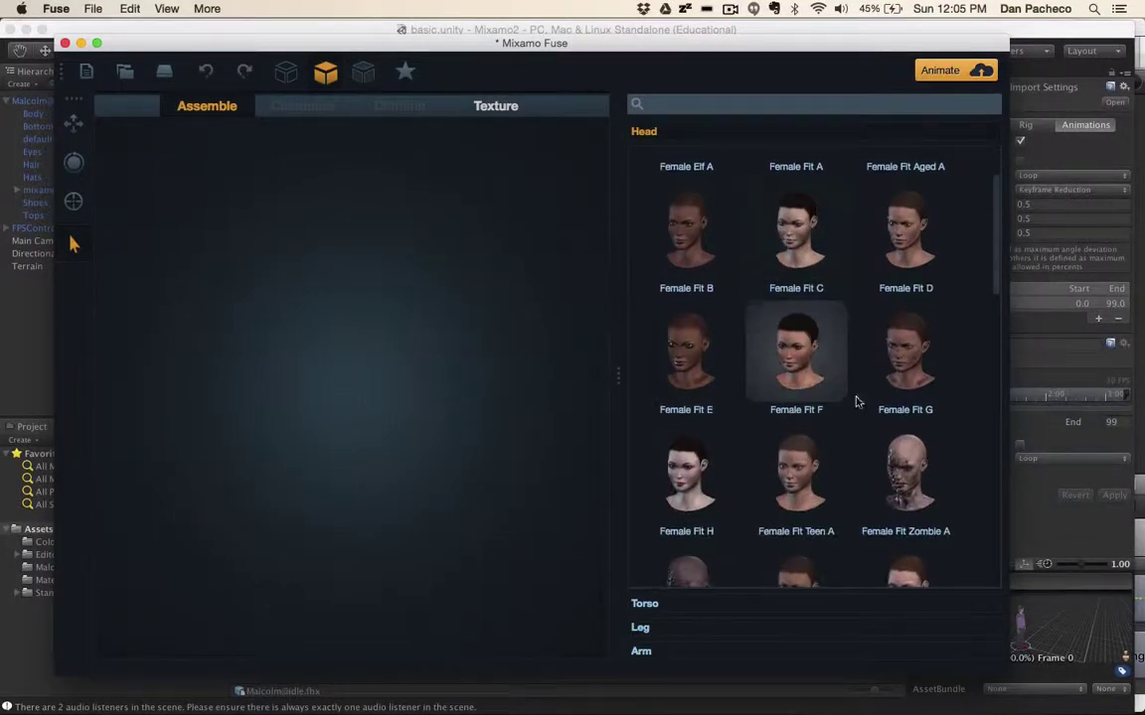
scroll(857, 400, down, 2)
scroll(800, 409, down, 5)
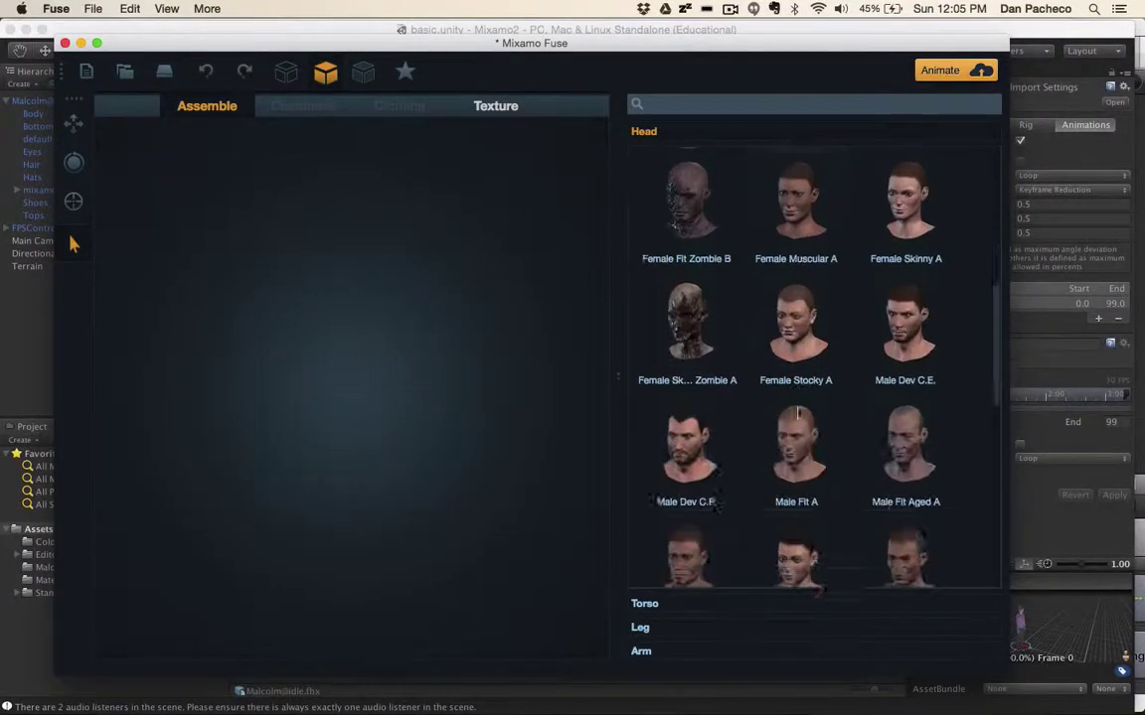
scroll(835, 306, down, 1)
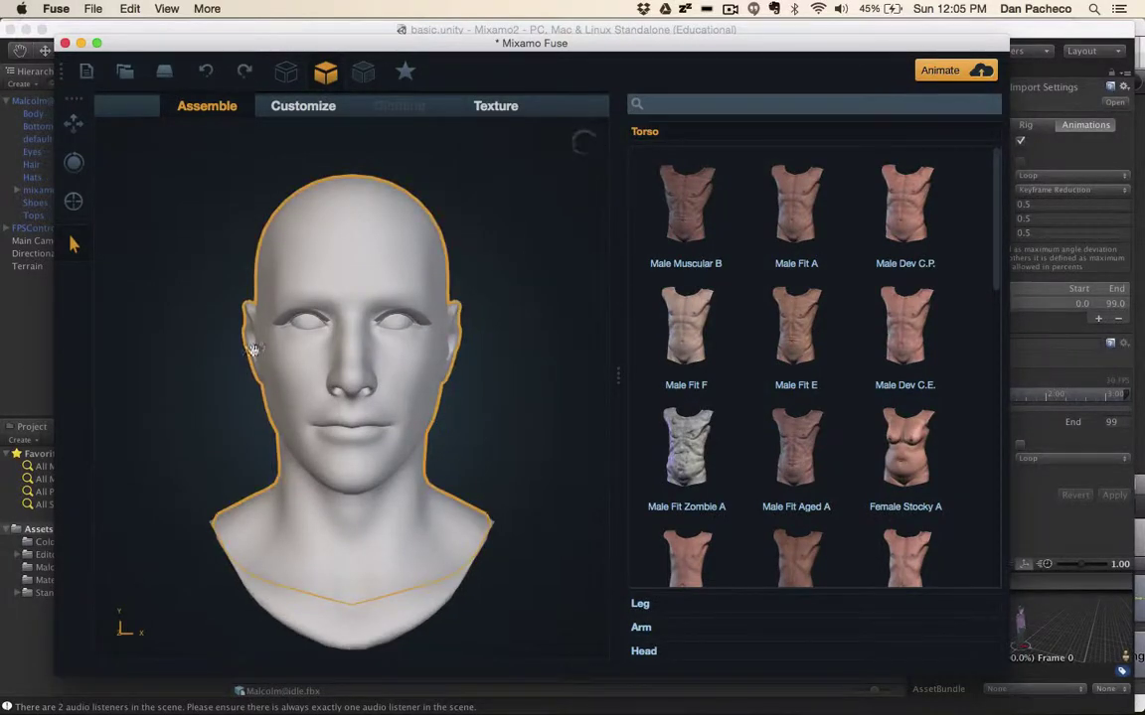
Sculpt the head, making the lips lower and wider, with small cheek, ear, chin and nose tweaks
drag(228, 354, 205, 337)
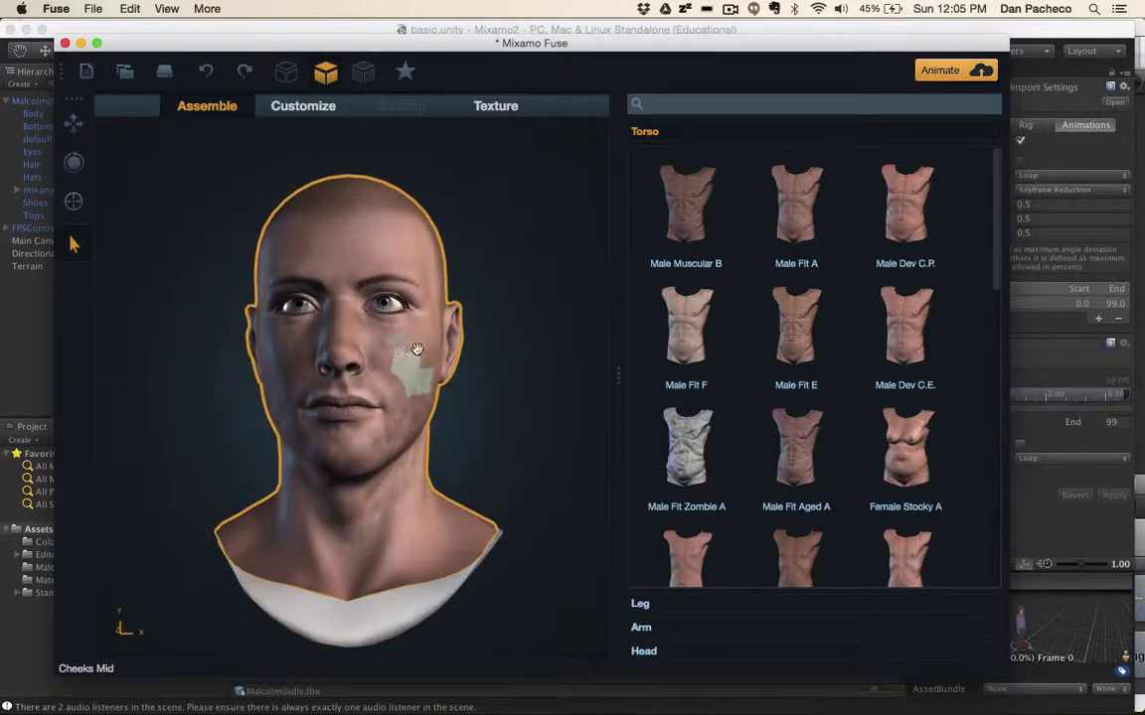
drag(407, 349, 515, 357)
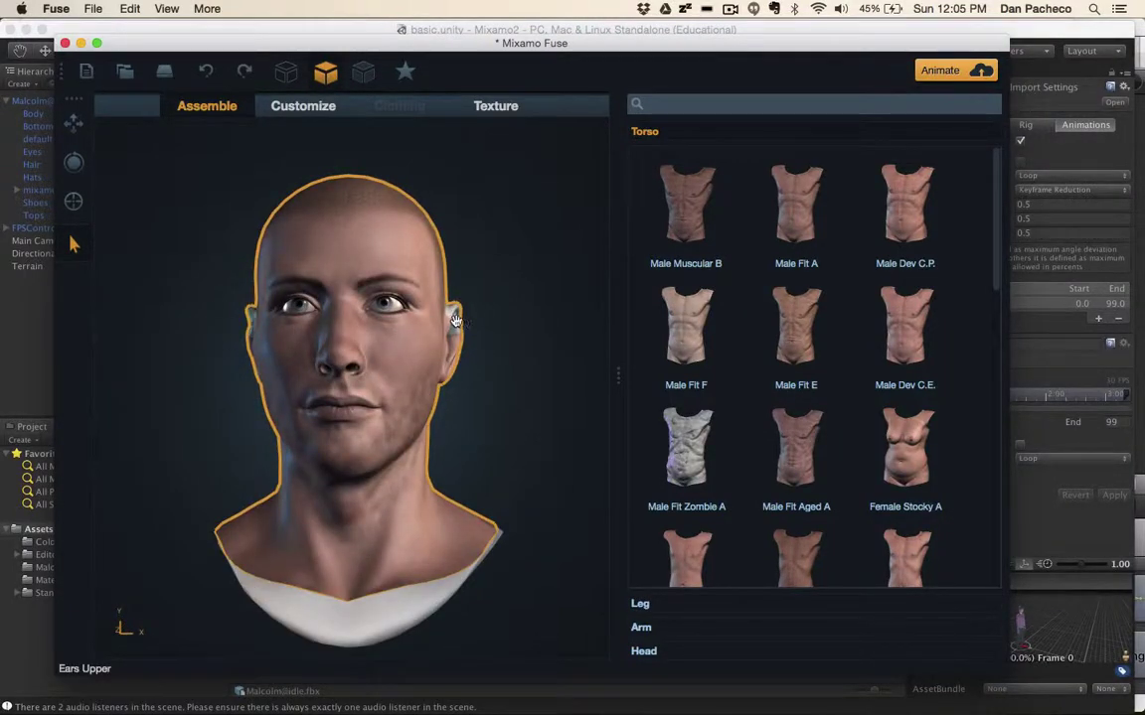
drag(462, 321, 497, 319)
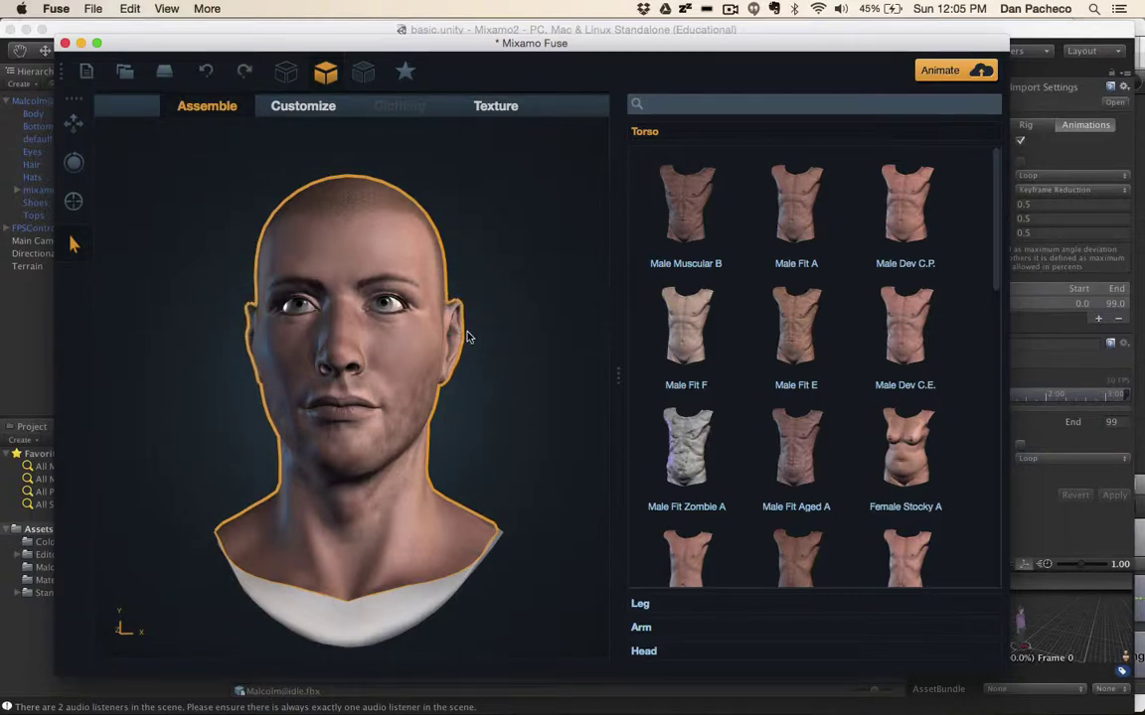
right_drag(470, 338, 581, 358)
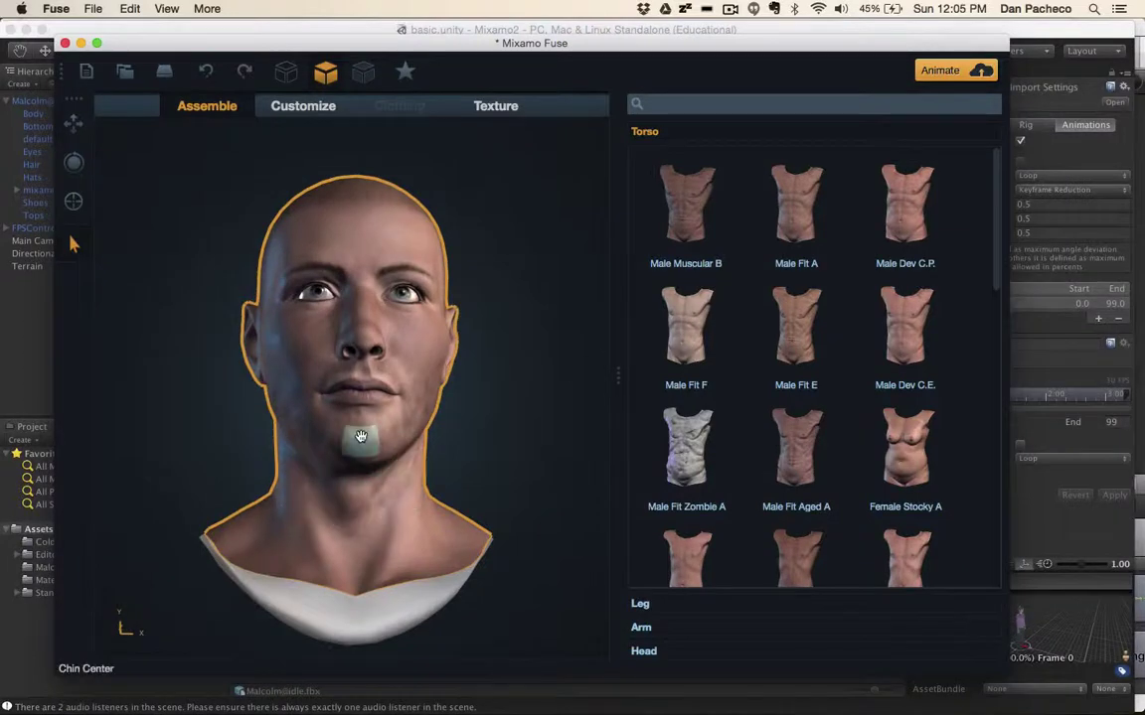
mouse_move(361, 438)
mouse_down()
mouse_move(370, 536)
mouse_move(357, 439)
mouse_up()
drag(367, 378, 402, 368)
mouse_move(408, 320)
mouse_down()
mouse_move(398, 298)
mouse_move(408, 315)
mouse_up()
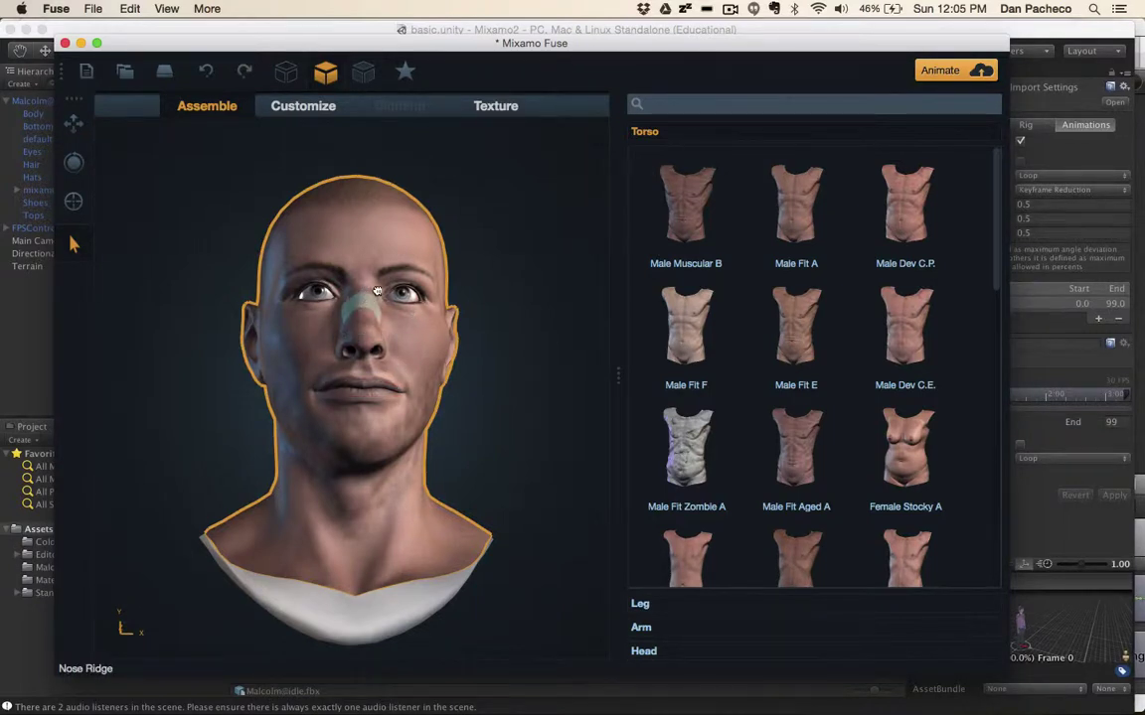
drag(569, 312, 566, 368)
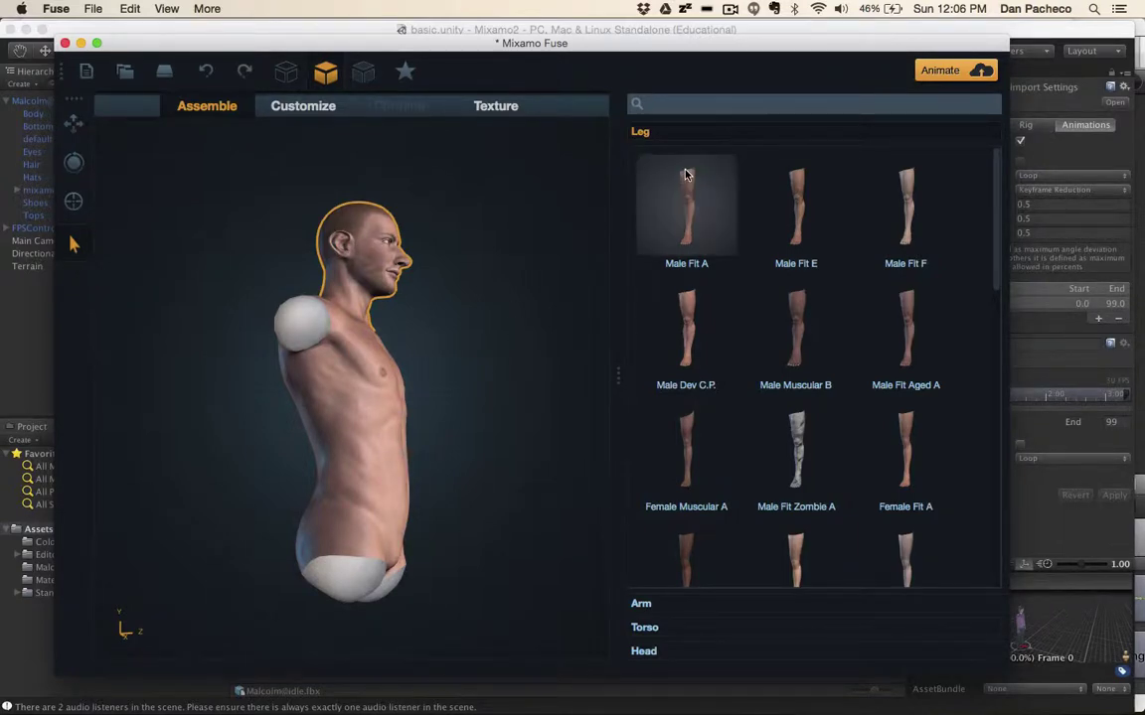
Briefly check the Unity editor window
key(super+Tab)
key(super+Tab)
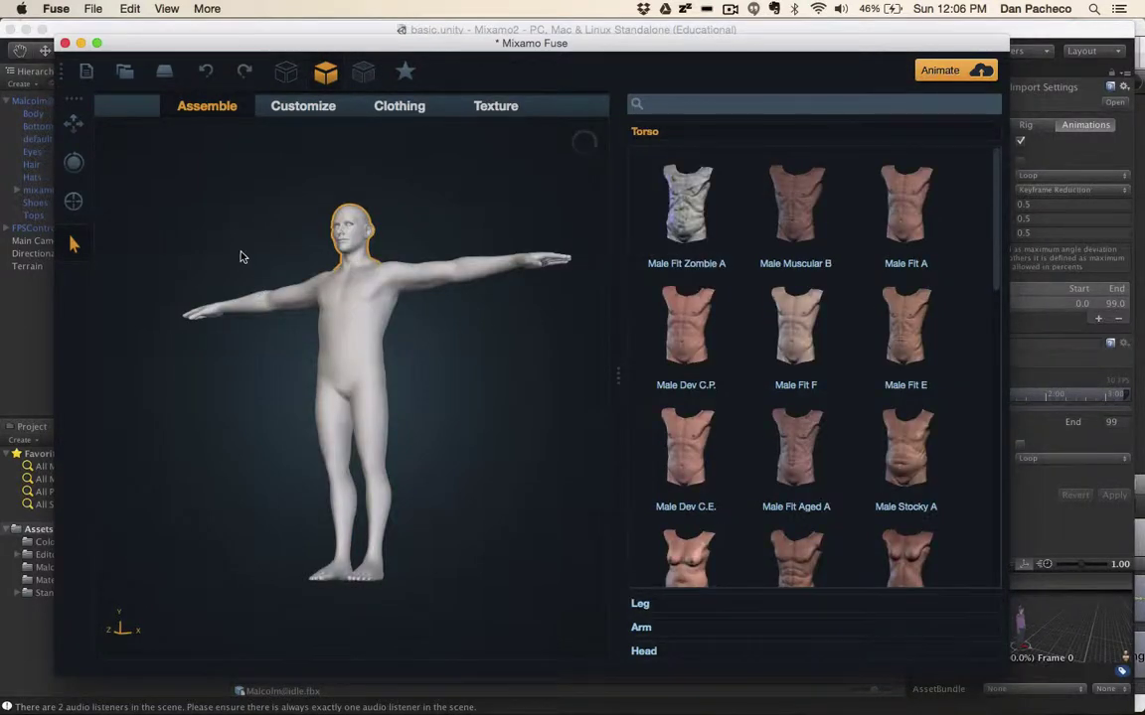
Select both arms of the figure and bring up their Customize shape sliders
drag(326, 237, 240, 205)
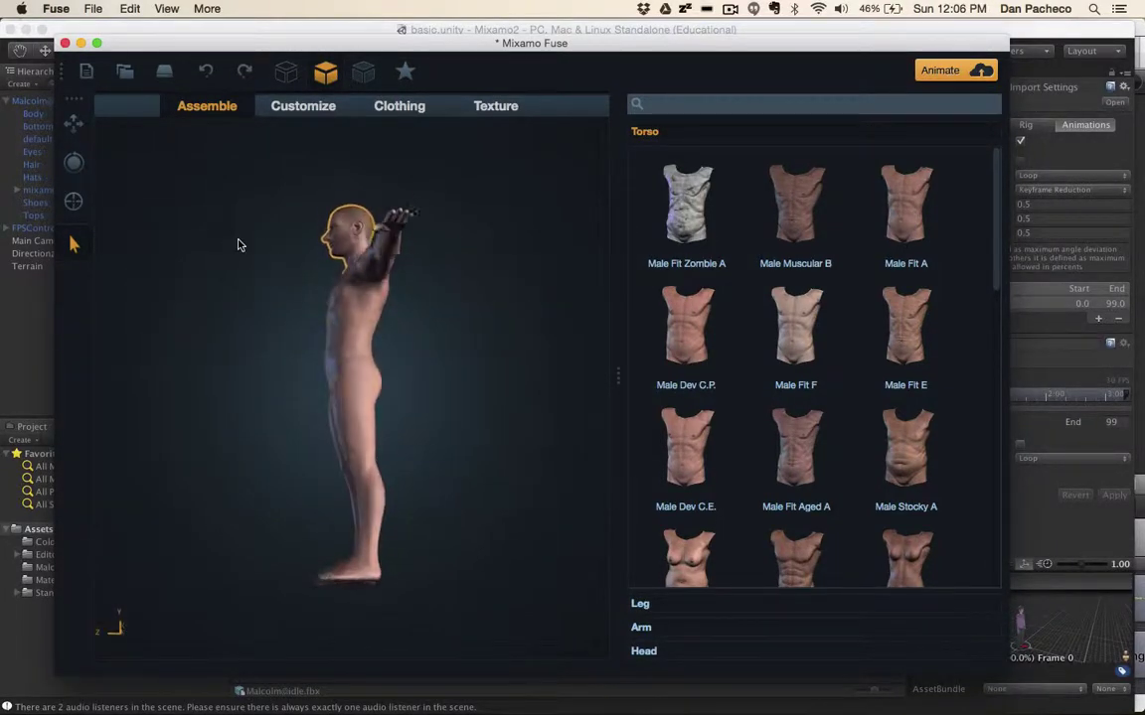
drag(537, 232, 544, 259)
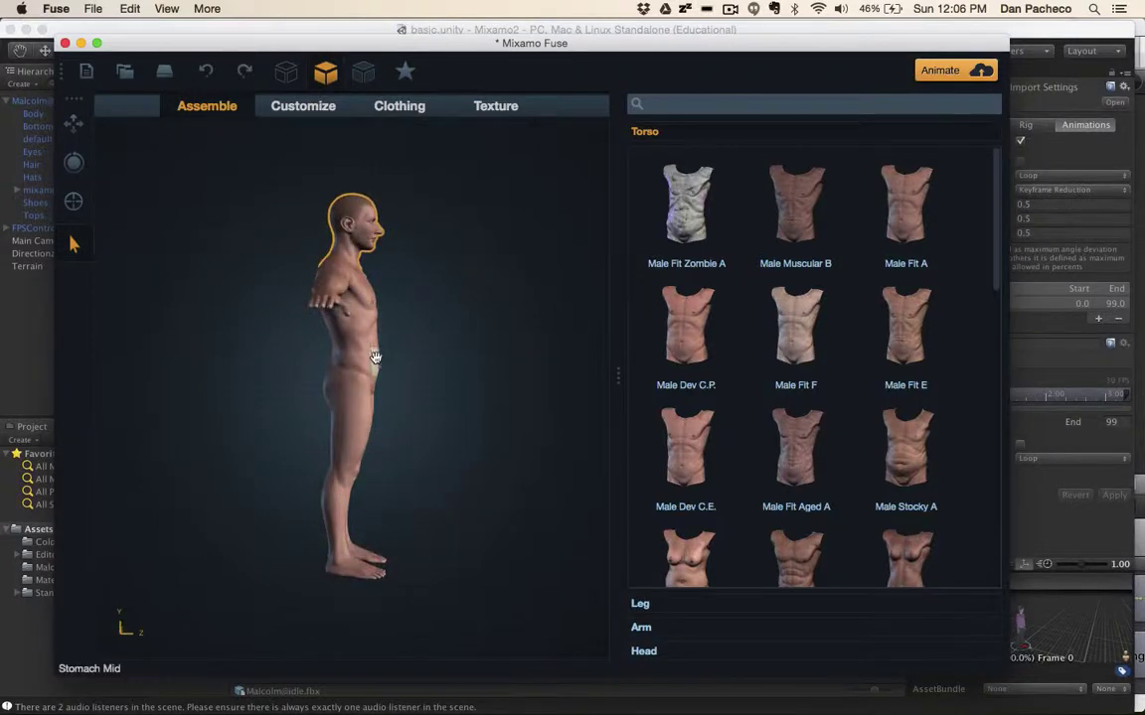
mouse_move(317, 350)
mouse_down()
mouse_move(351, 360)
mouse_move(322, 363)
mouse_up()
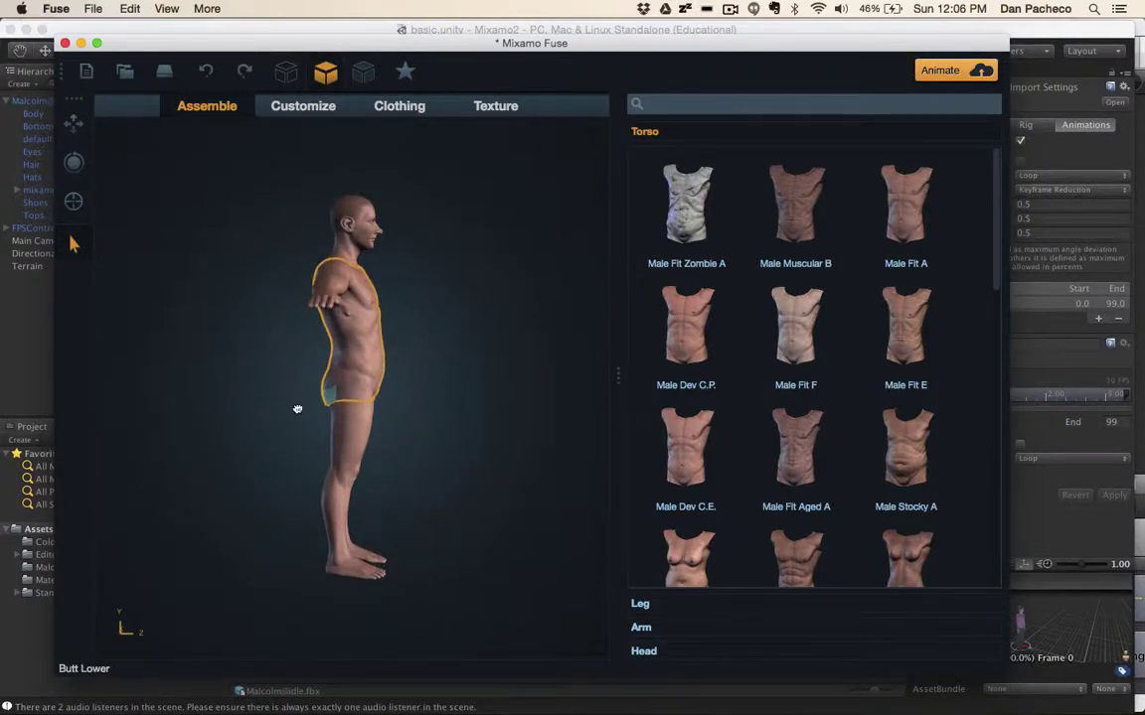
drag(250, 386, 404, 536)
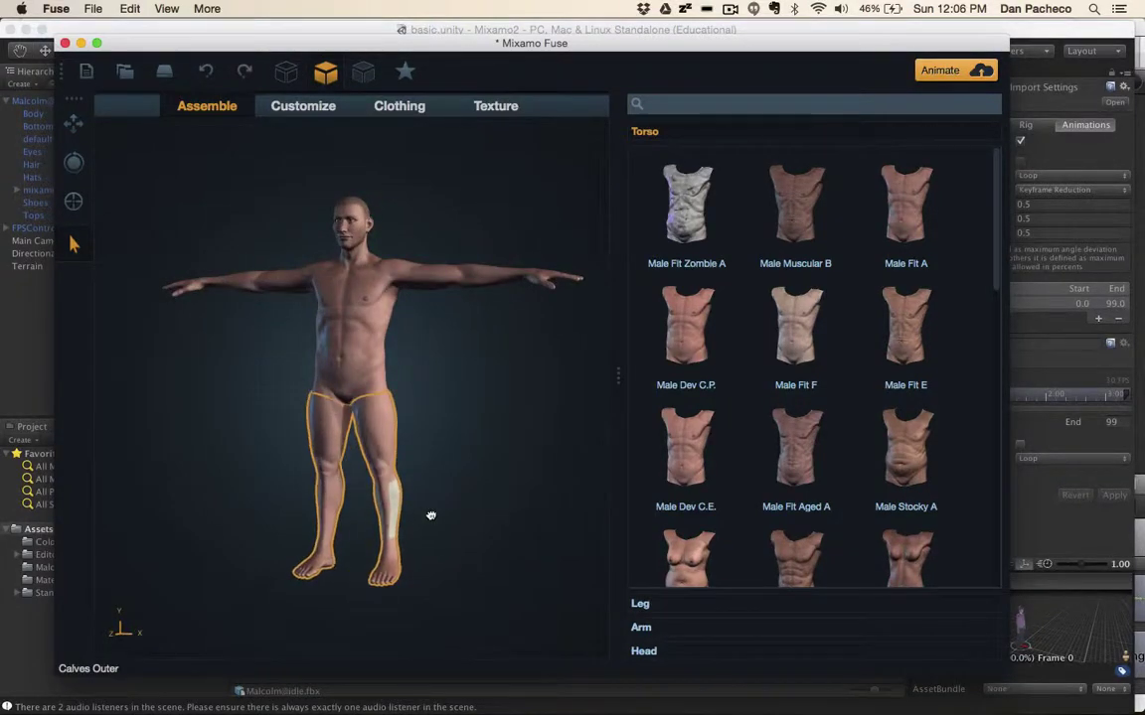
click(425, 281)
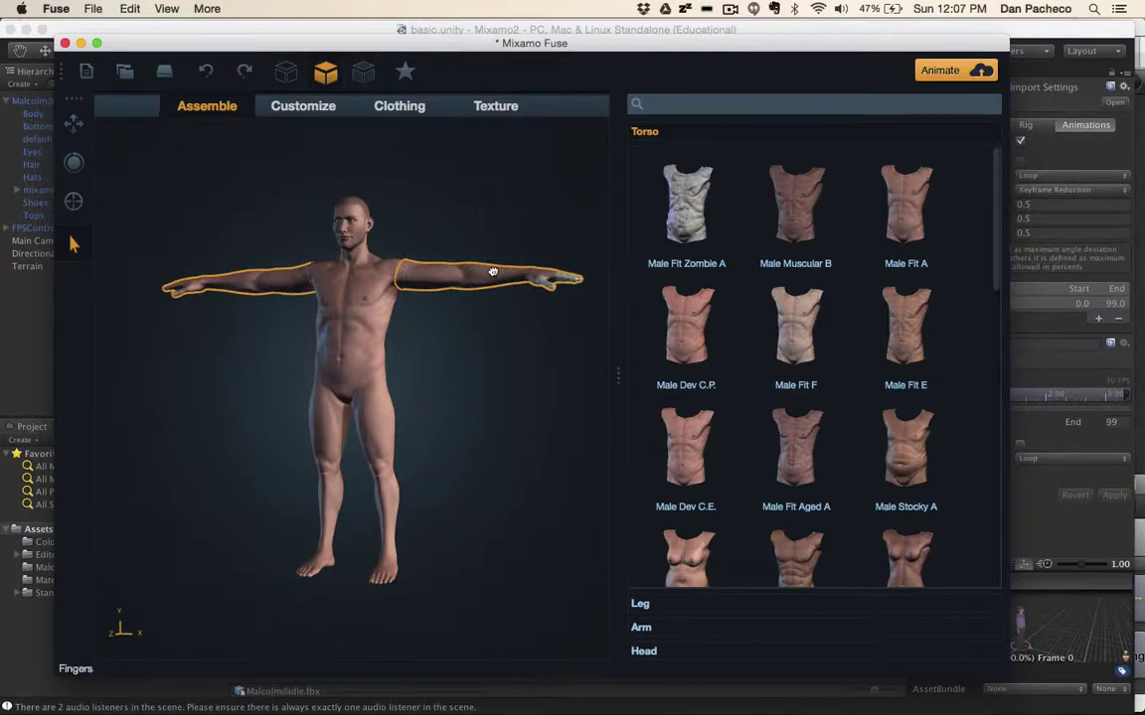
drag(486, 215, 424, 215)
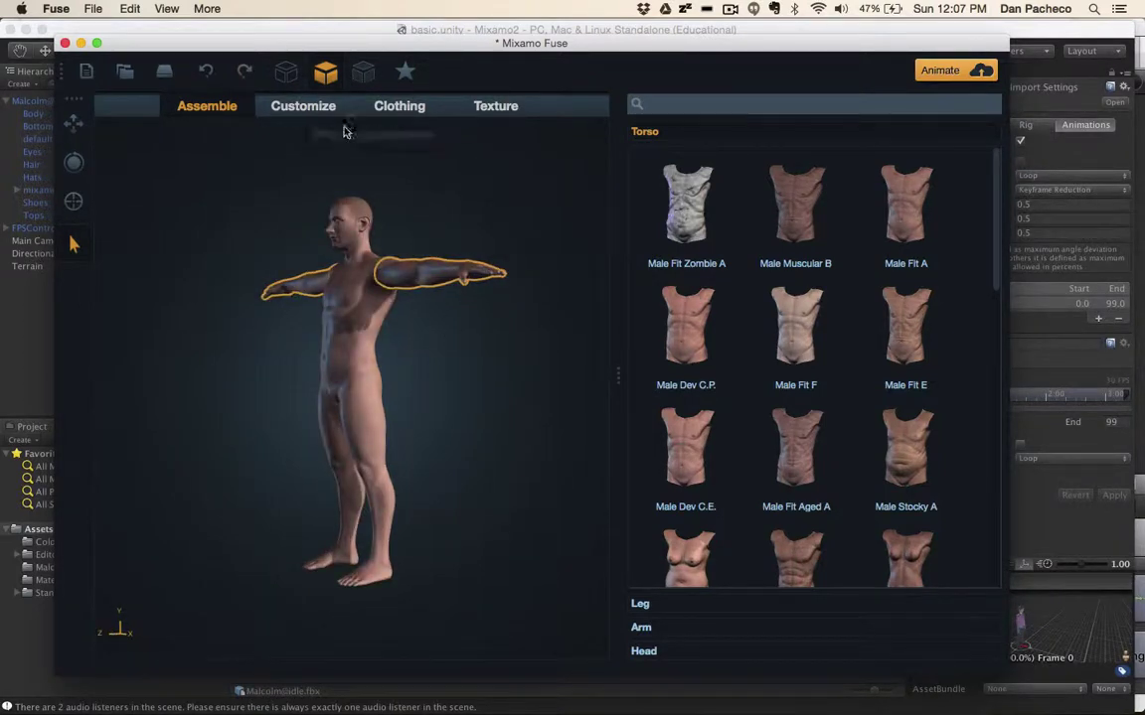
click(289, 115)
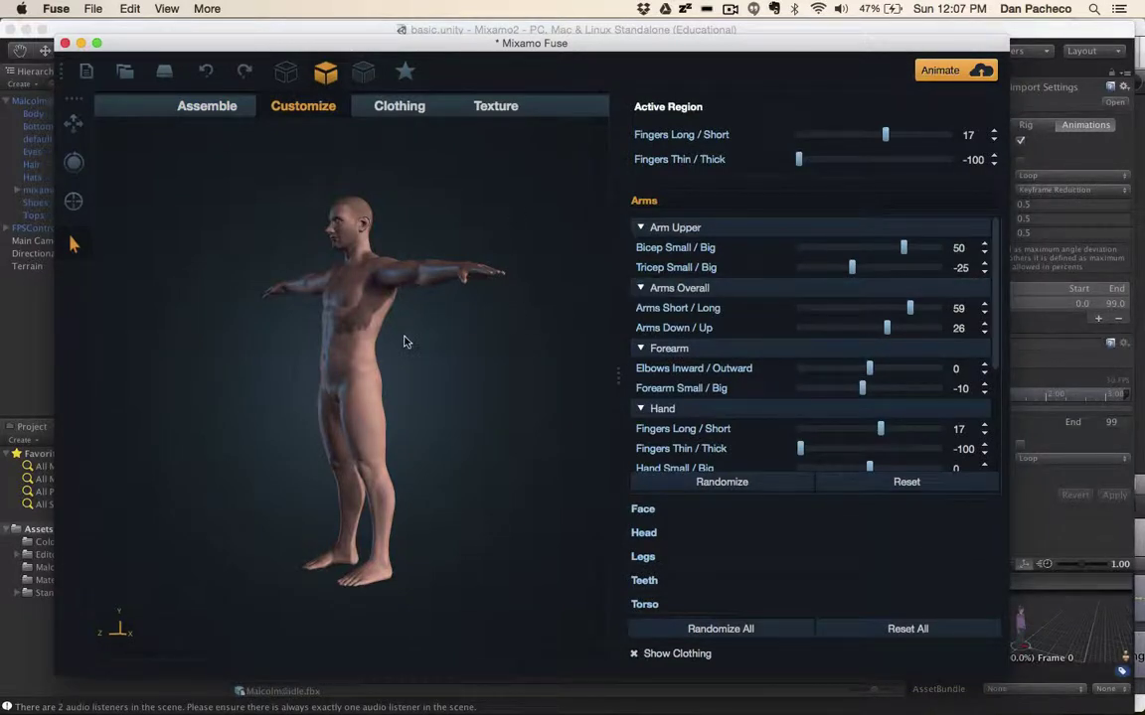
Set Bicep to -32, Arms Short/Long to -55, angle elbows inward, Hand to 7, Shoulders to -6
drag(403, 339, 502, 340)
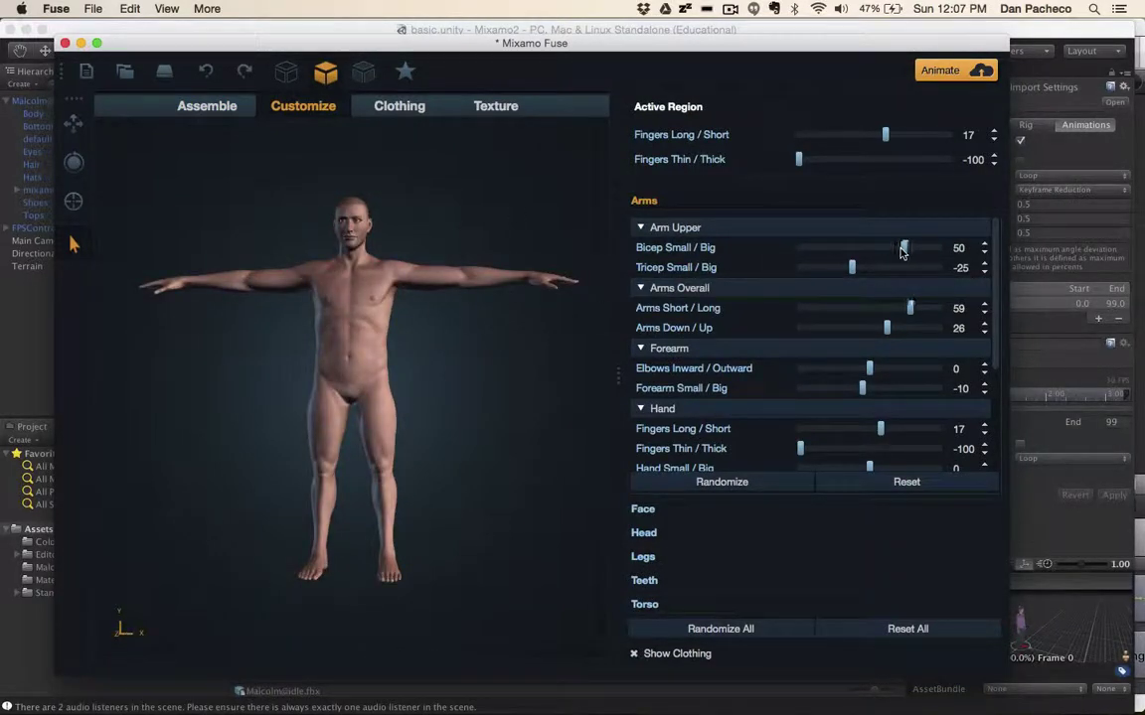
drag(902, 252, 868, 266)
key(super+z)
key(super+shift+z)
drag(909, 314, 831, 309)
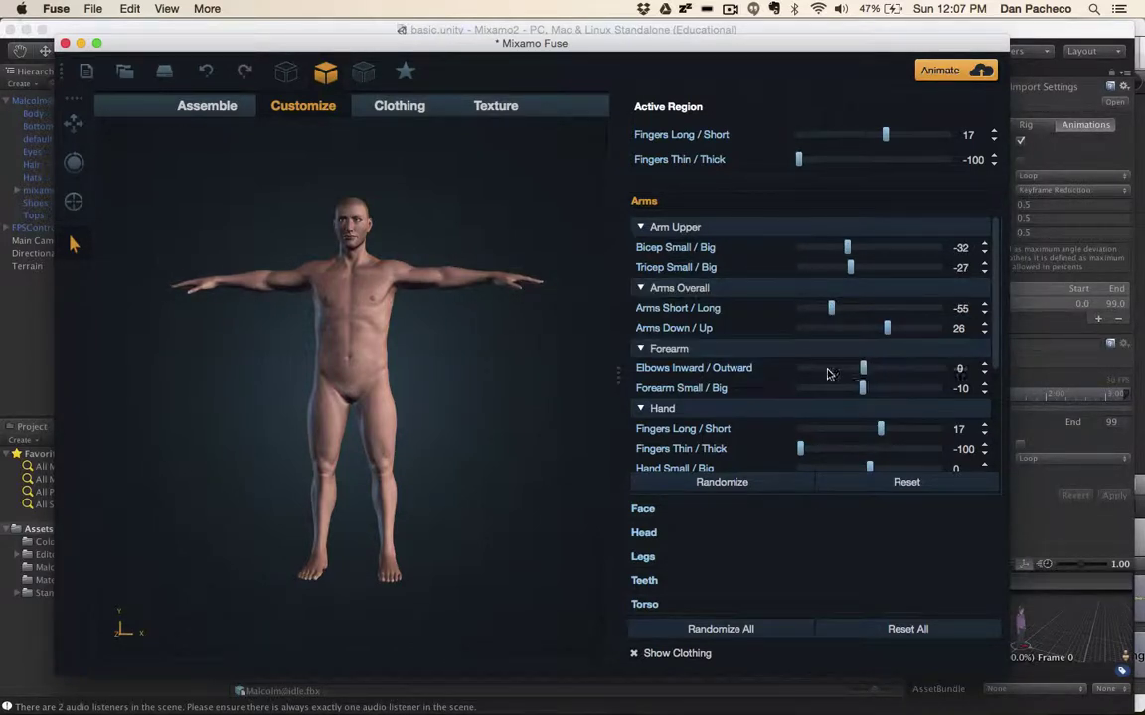
drag(870, 368, 860, 369)
scroll(864, 338, down, 5)
mouse_move(874, 301)
mouse_down()
mouse_move(825, 301)
mouse_move(890, 304)
mouse_up()
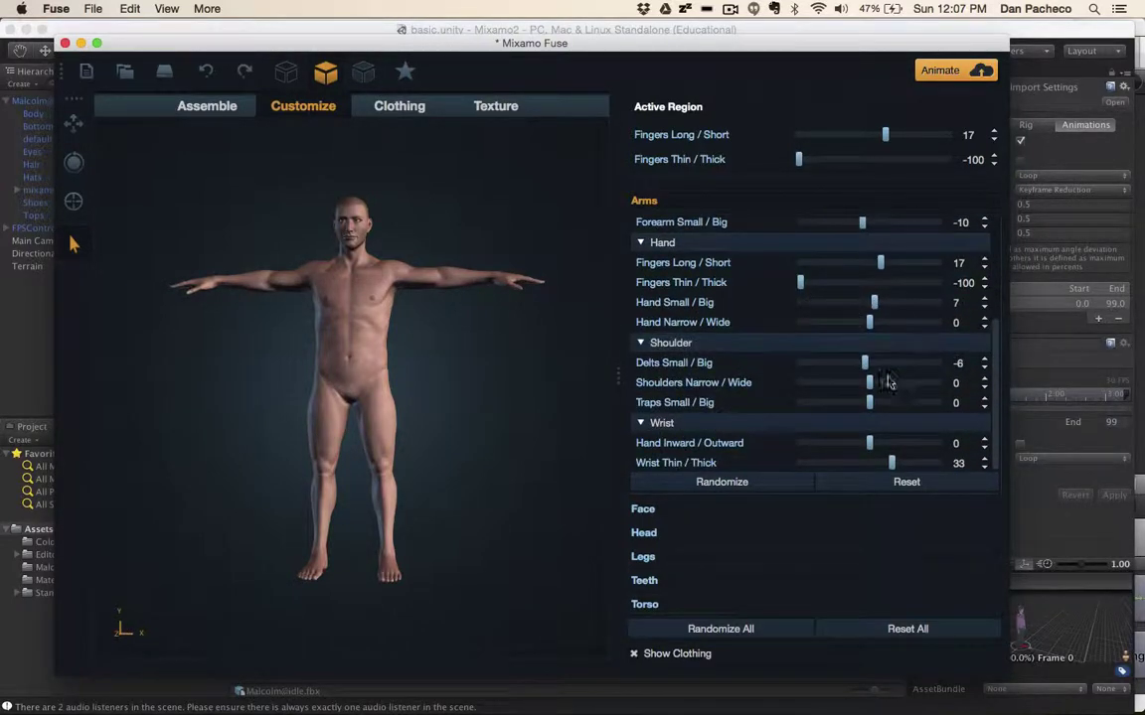
mouse_move(870, 386)
mouse_down()
mouse_move(813, 382)
mouse_move(865, 383)
mouse_up()
Zoom to the head and blend expressions Awkward 19, Cocky 43, Goofy 36 and Worried 43
click(643, 510)
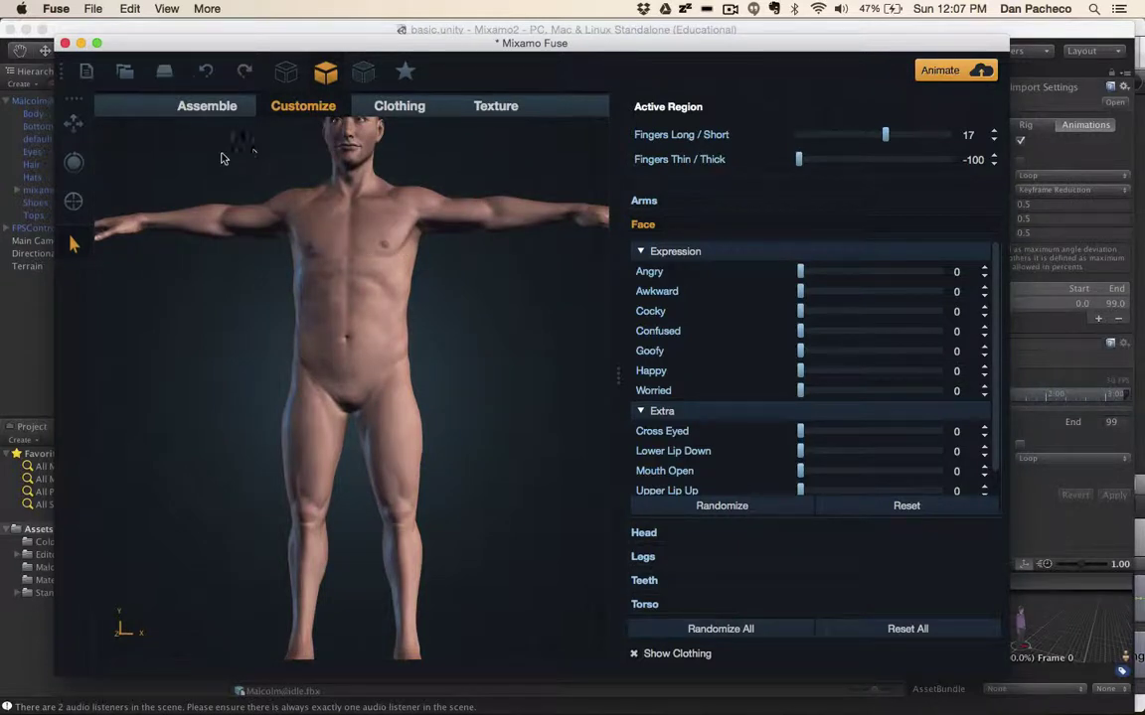
click(73, 123)
drag(247, 229, 249, 392)
scroll(249, 393, up, 5)
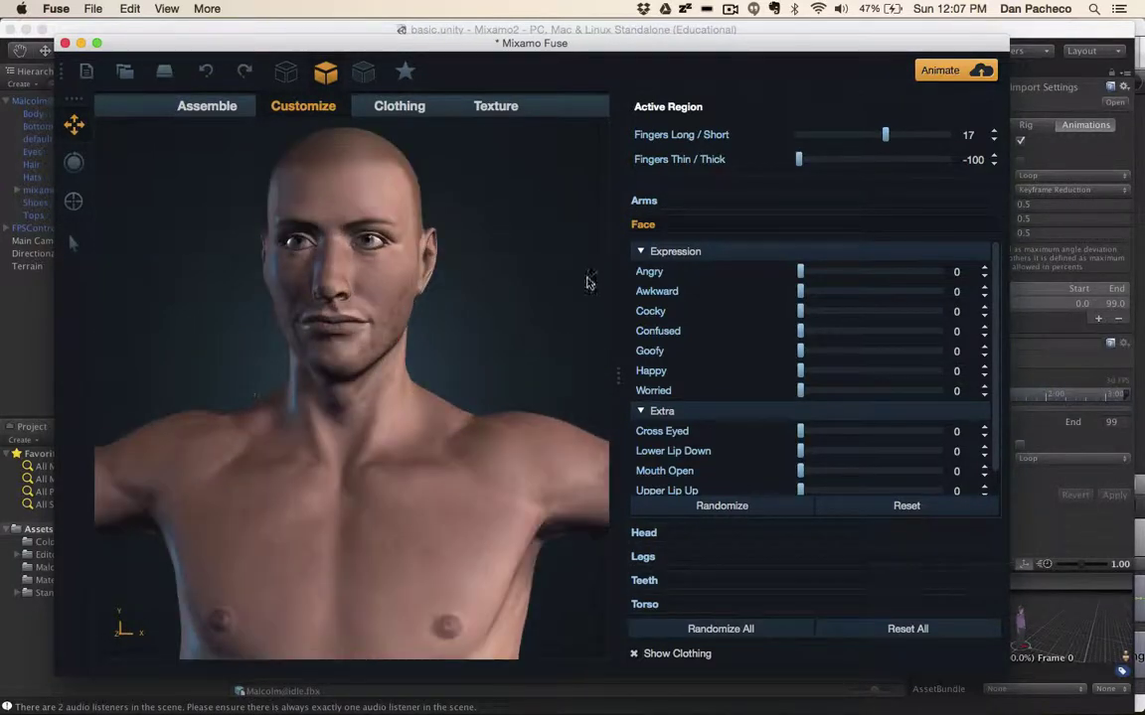
drag(801, 271, 727, 231)
drag(800, 291, 859, 315)
drag(802, 359, 850, 354)
drag(801, 391, 765, 411)
scroll(836, 436, down, 1)
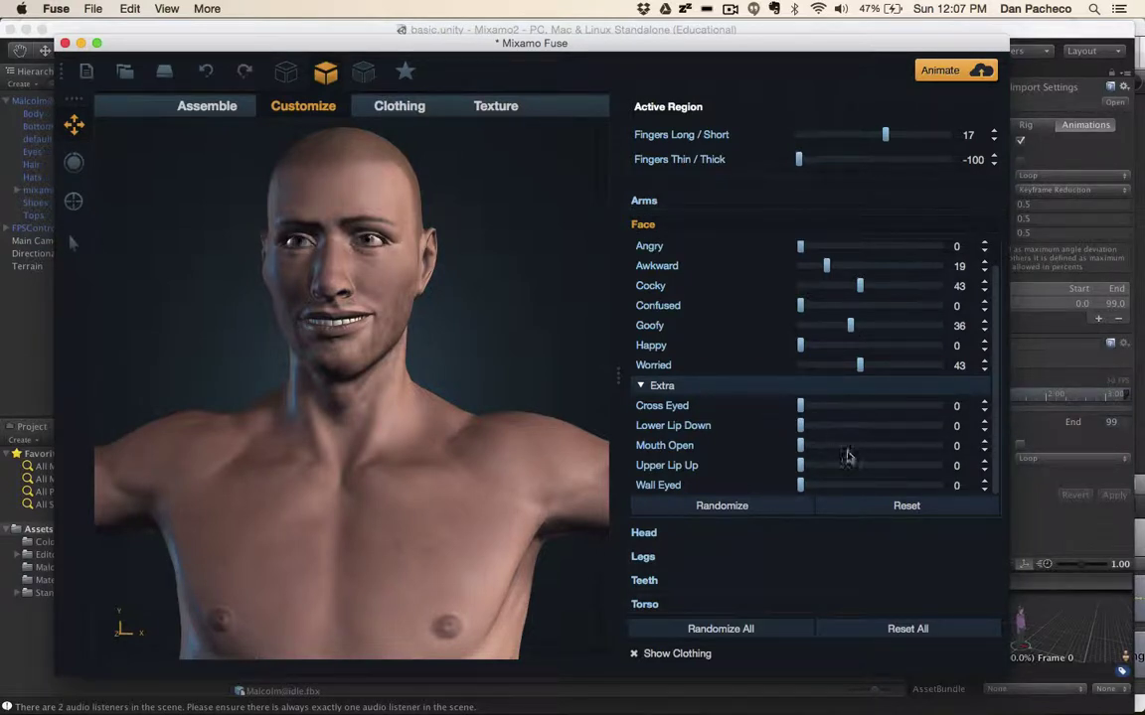
Raise the Head slider Lower Lip Round / Flat to 10
click(646, 533)
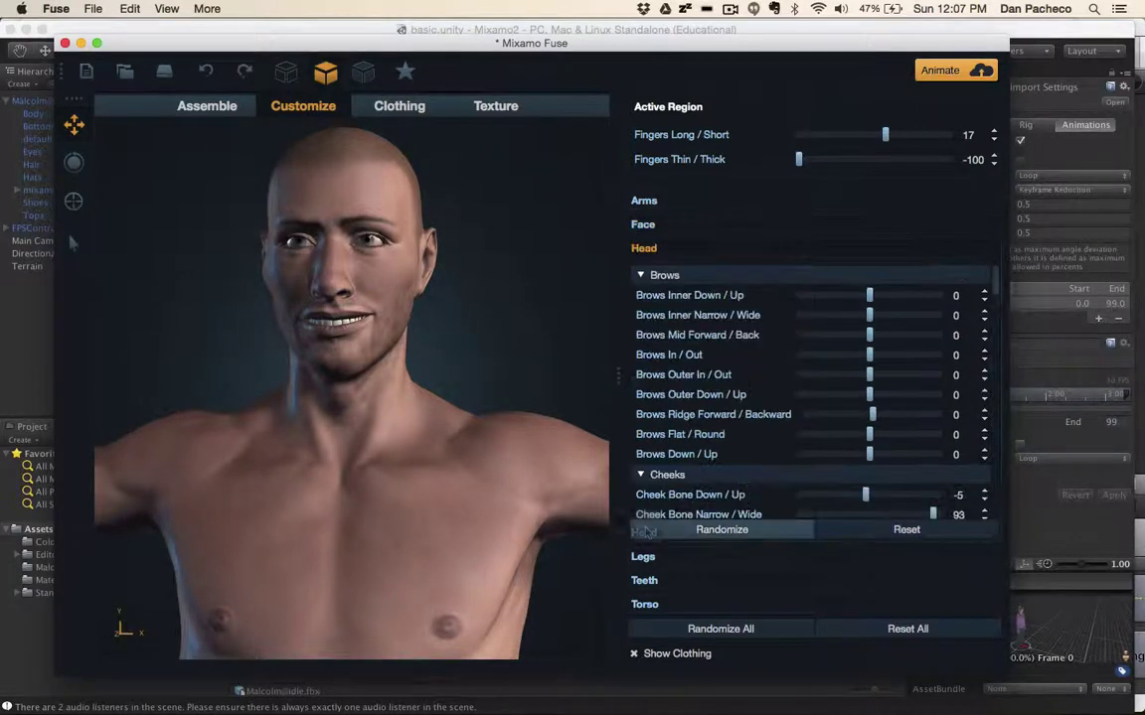
scroll(898, 441, down, 10)
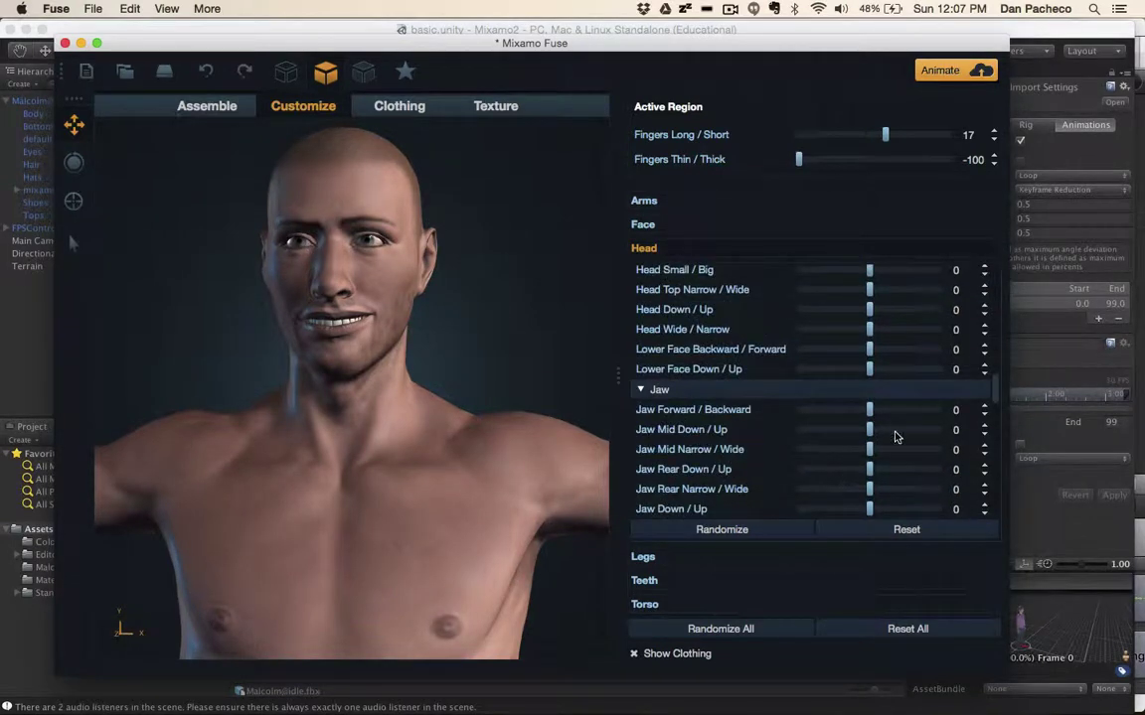
scroll(895, 437, down, 8)
drag(870, 418, 868, 451)
scroll(850, 506, down, 10)
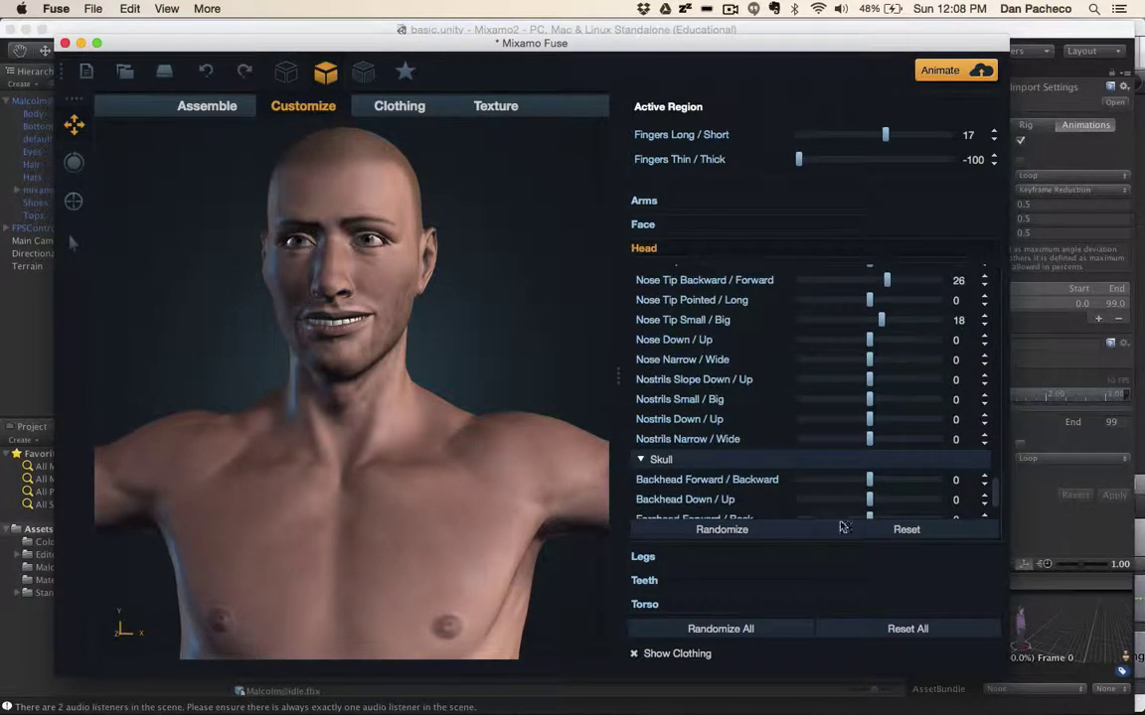
scroll(831, 475, down, 3)
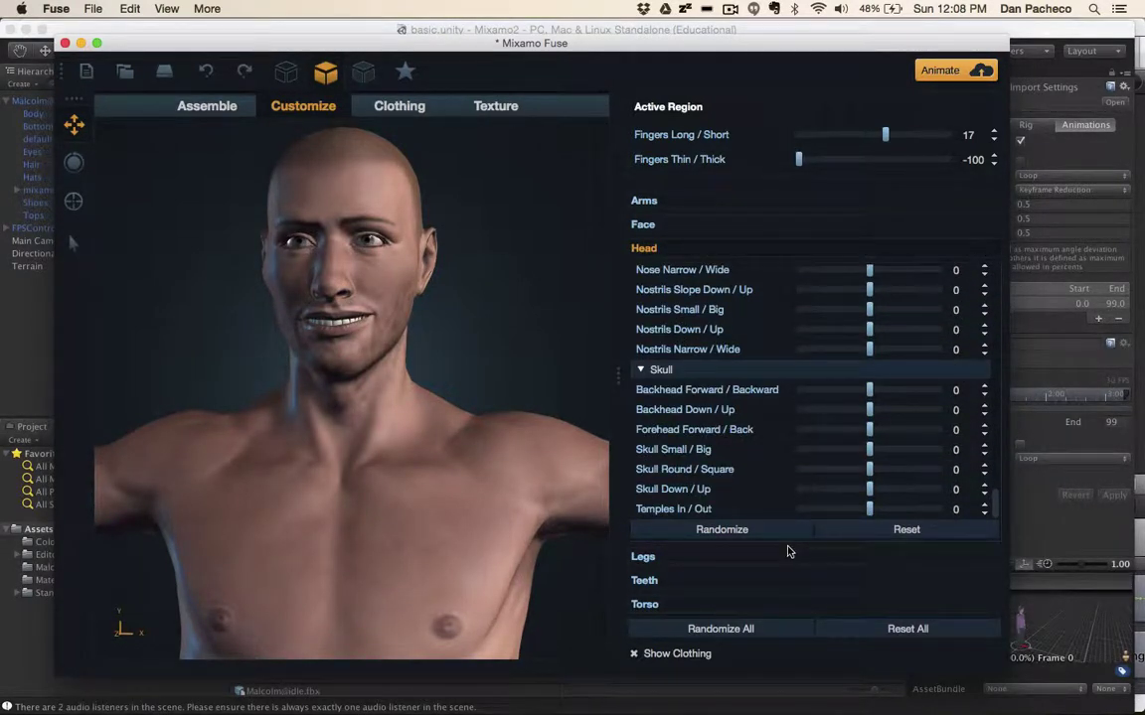
Set the Legs slider Knees Thin / Thick to -15
click(642, 559)
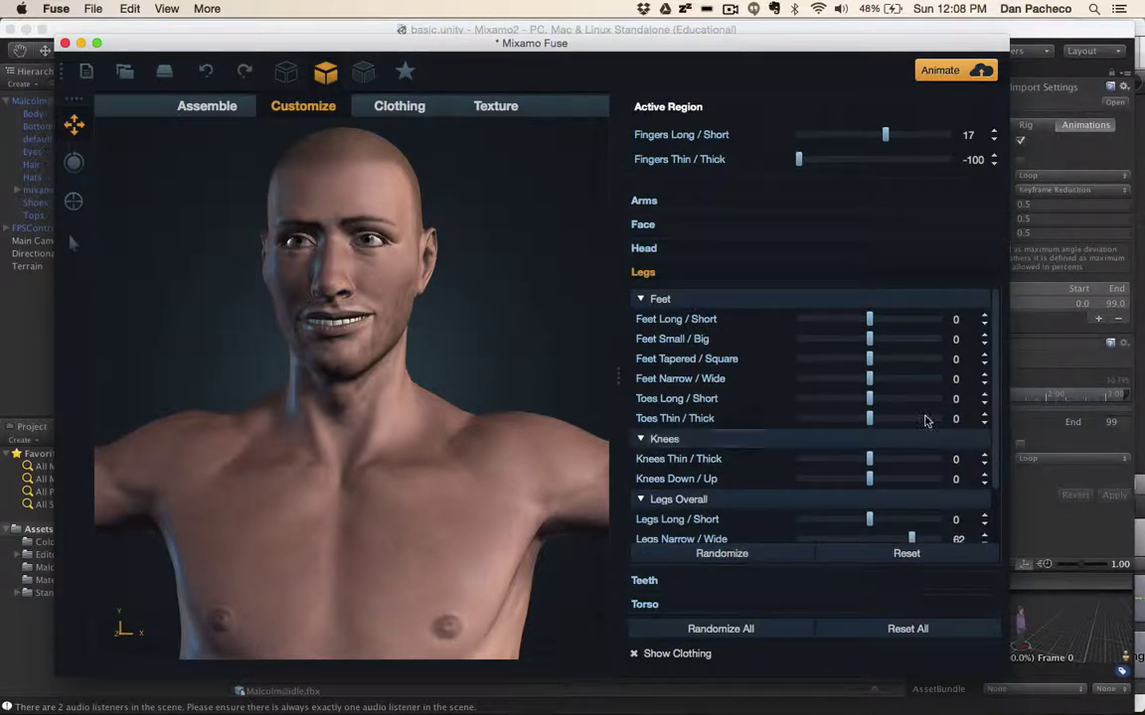
scroll(924, 422, down, 2)
drag(869, 392, 810, 420)
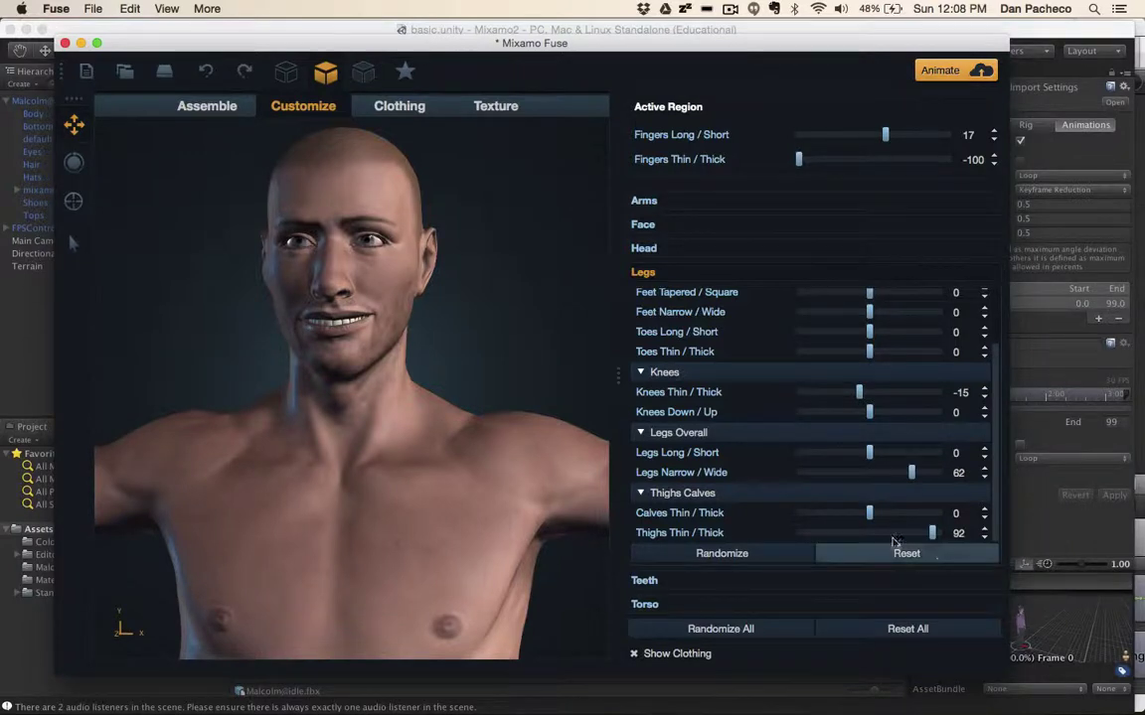
Put the red Crew Neck T-Shirt from the Tops catalog on the character
click(409, 109)
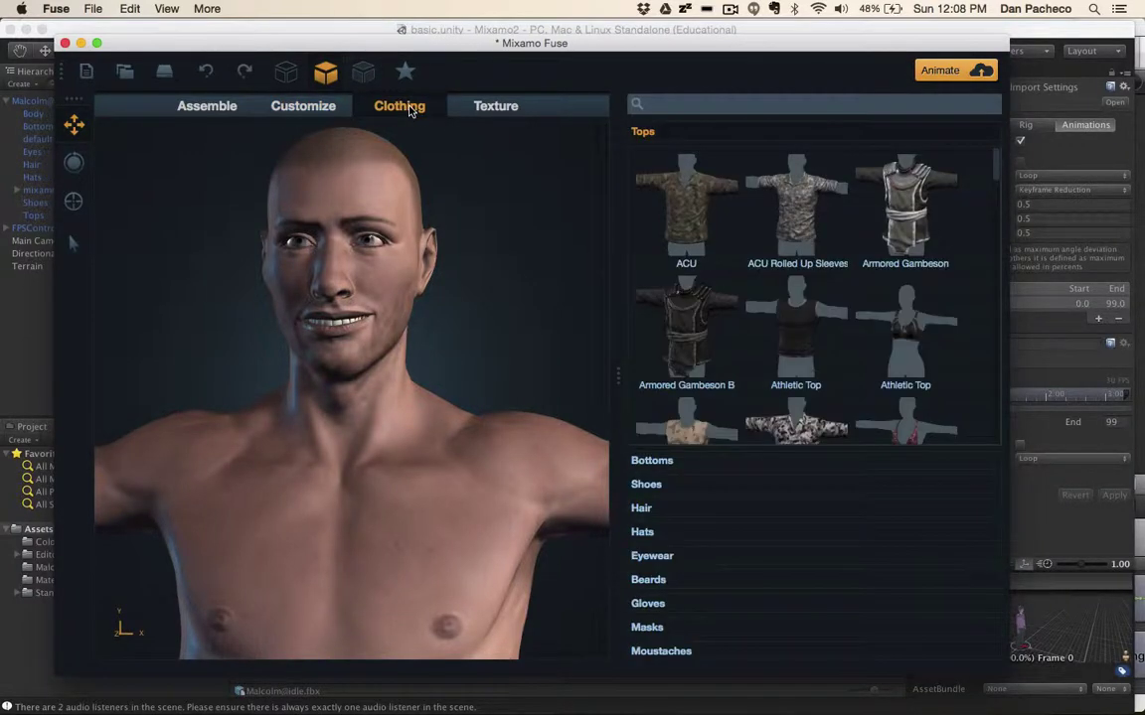
drag(545, 210, 398, 357)
scroll(881, 220, down, 10)
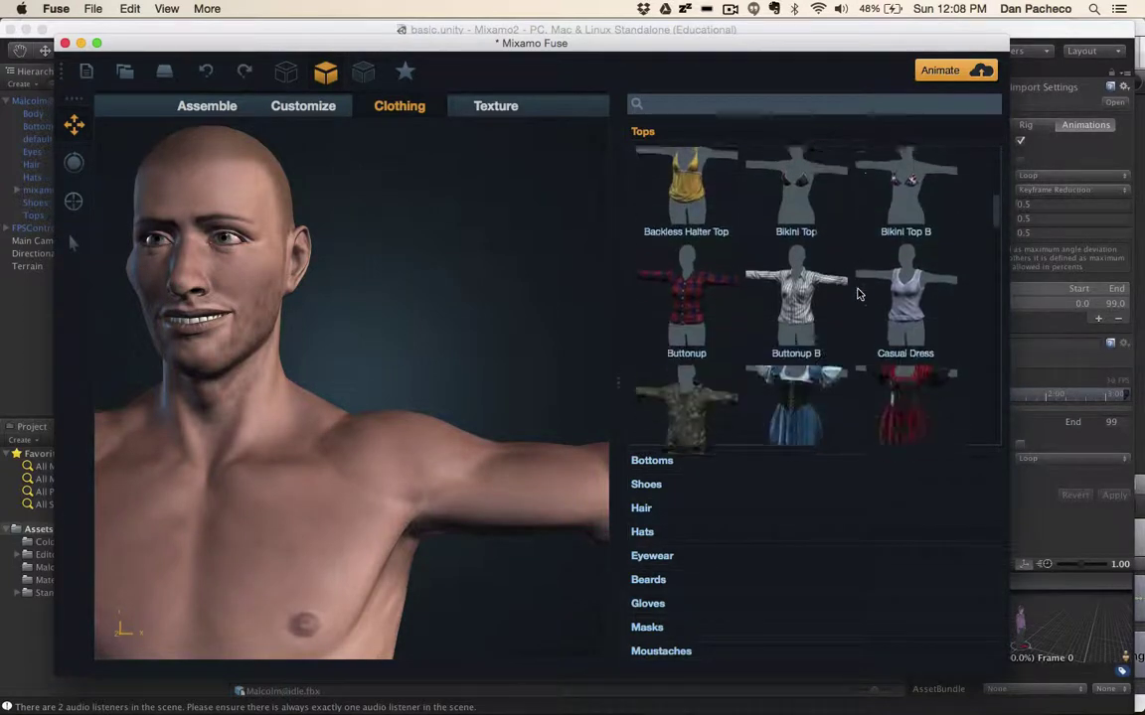
scroll(858, 294, down, 4)
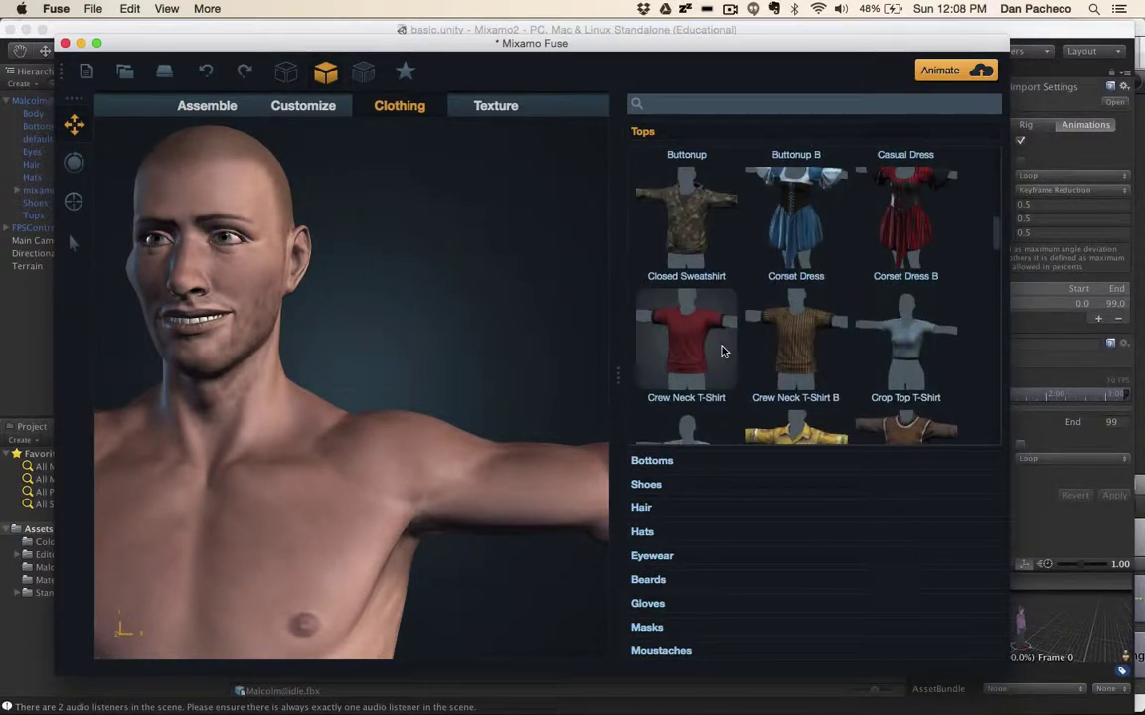
click(698, 339)
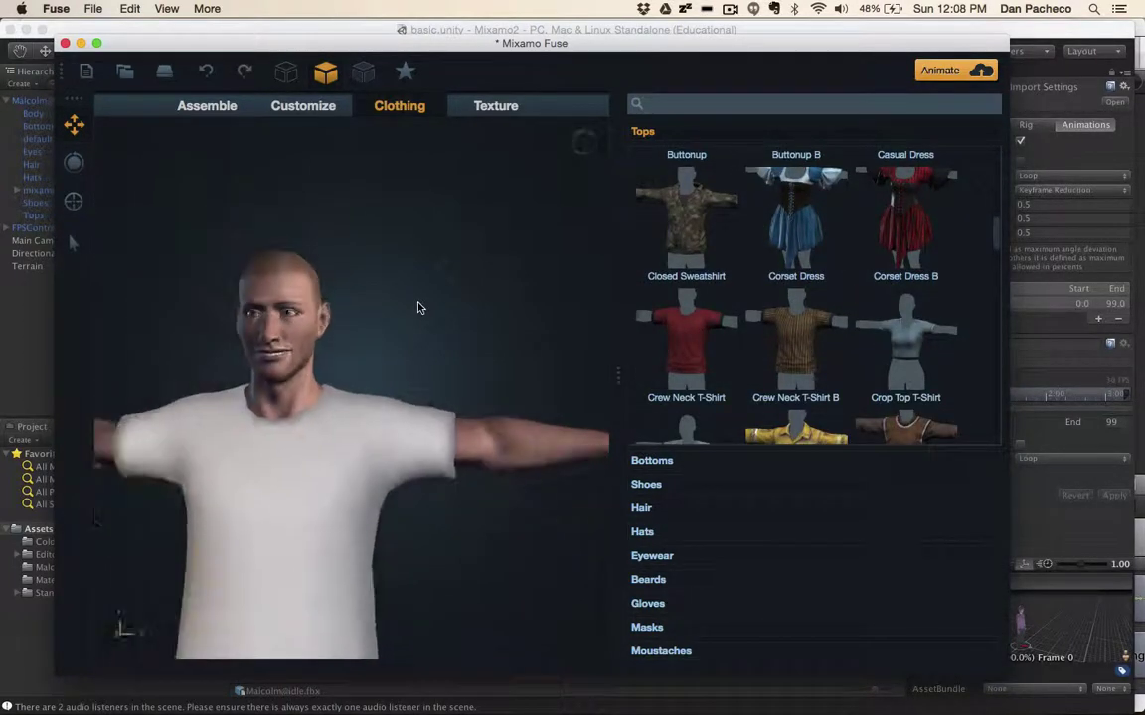
Dress the character in Jeans from the Bottoms catalog
scroll(905, 348, down, 2)
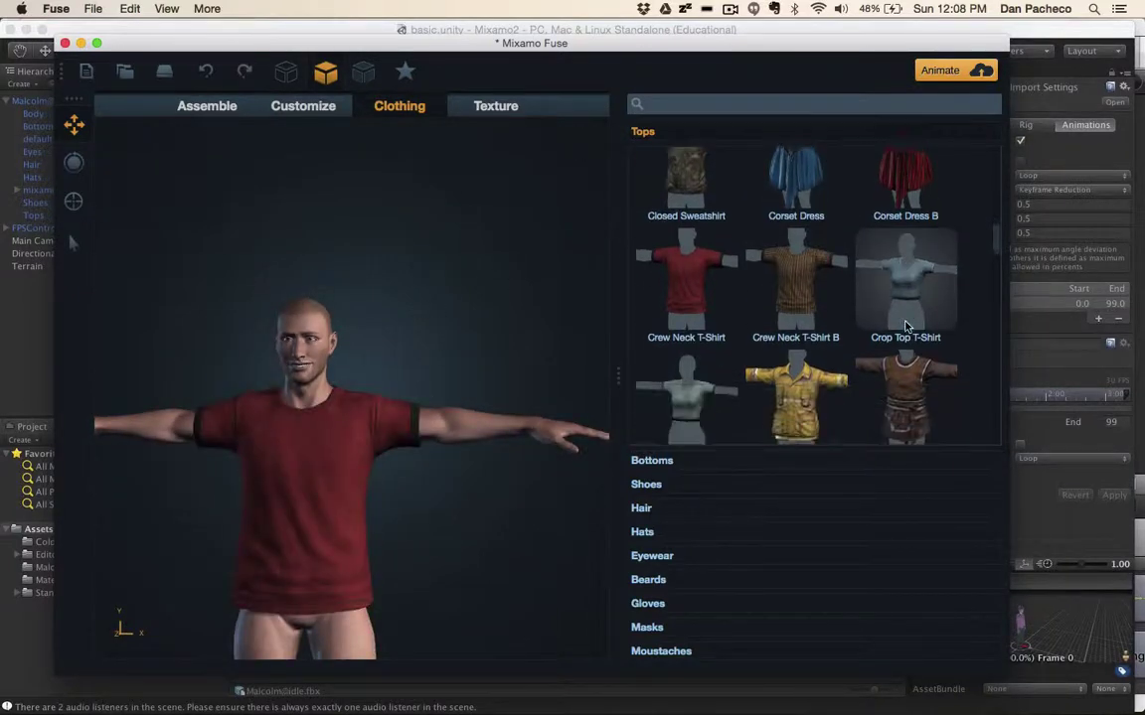
scroll(905, 348, down, 2)
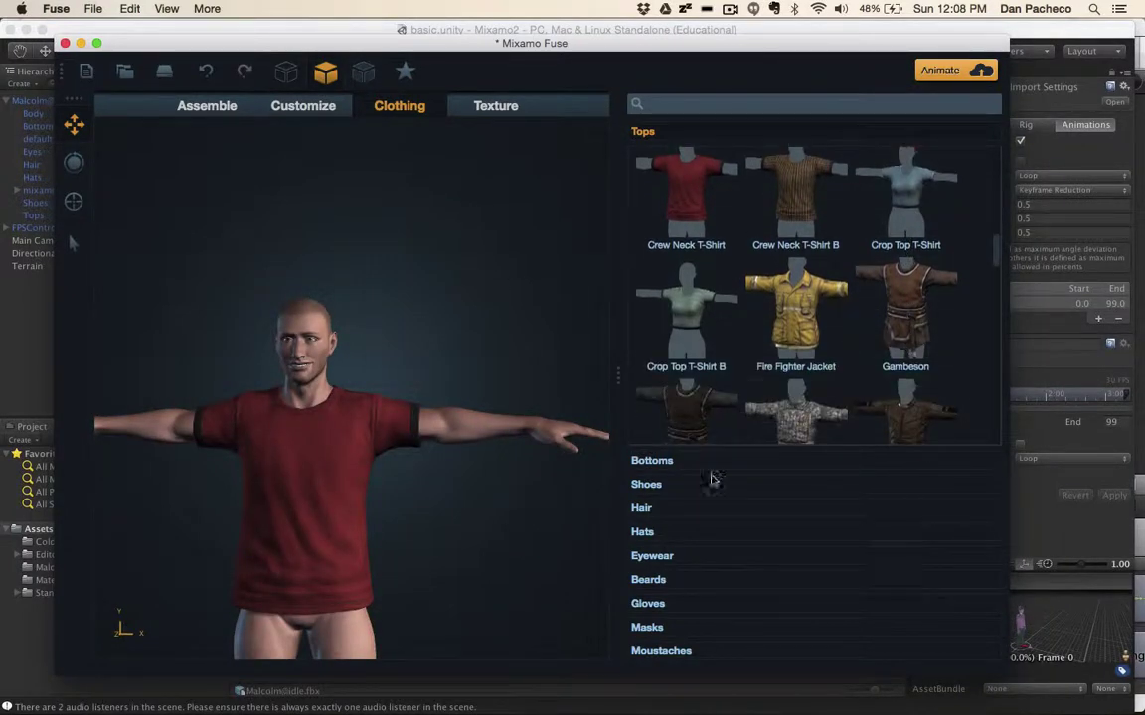
click(652, 462)
scroll(895, 363, down, 6)
scroll(894, 363, down, 2)
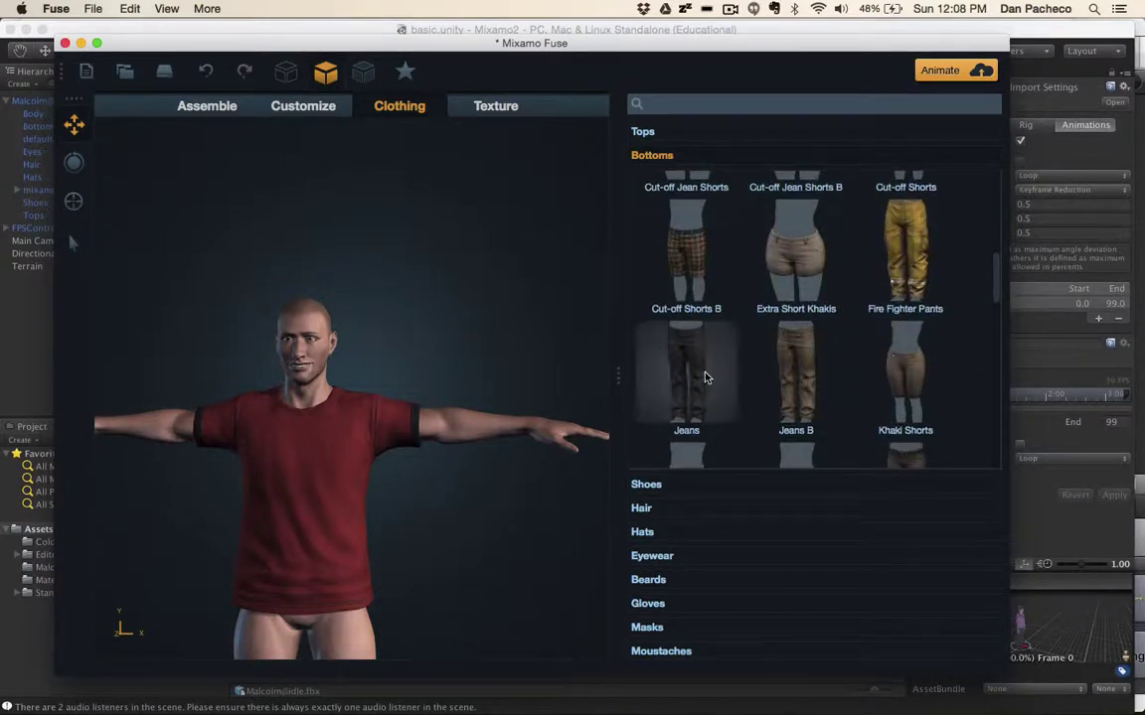
click(712, 407)
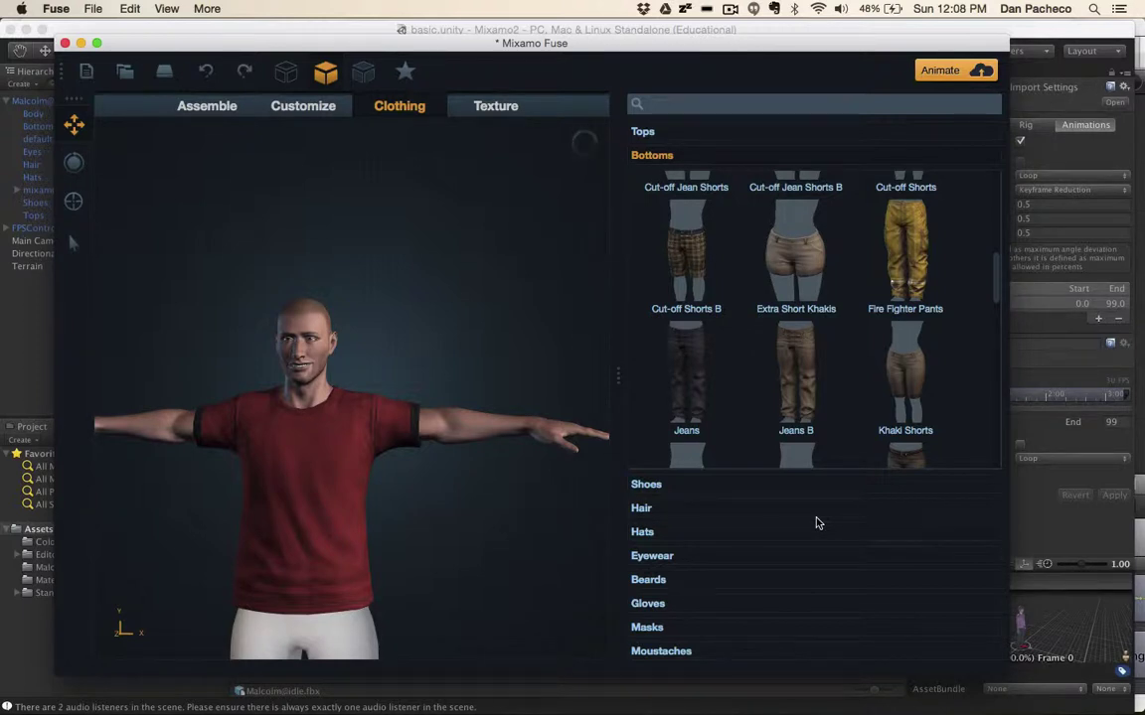
Expand the Shoes catalog and browse the available shoes
click(651, 488)
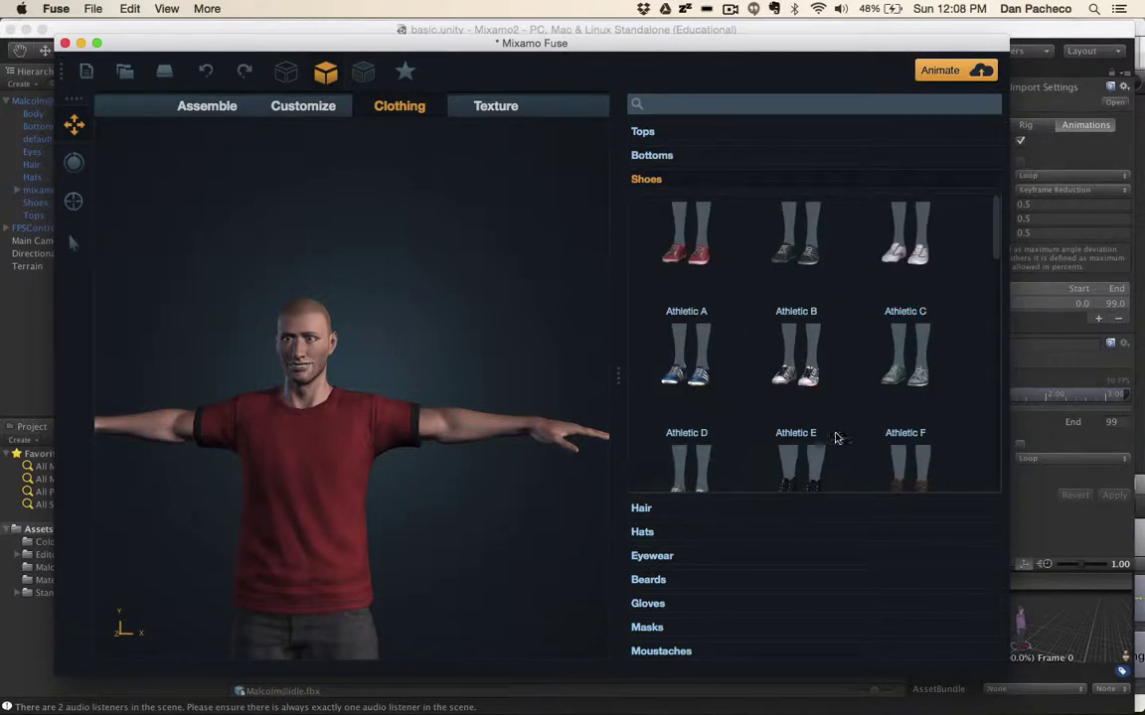
scroll(839, 435, down, 5)
scroll(813, 366, up, 1)
scroll(811, 368, down, 4)
scroll(811, 367, down, 2)
scroll(812, 365, up, 6)
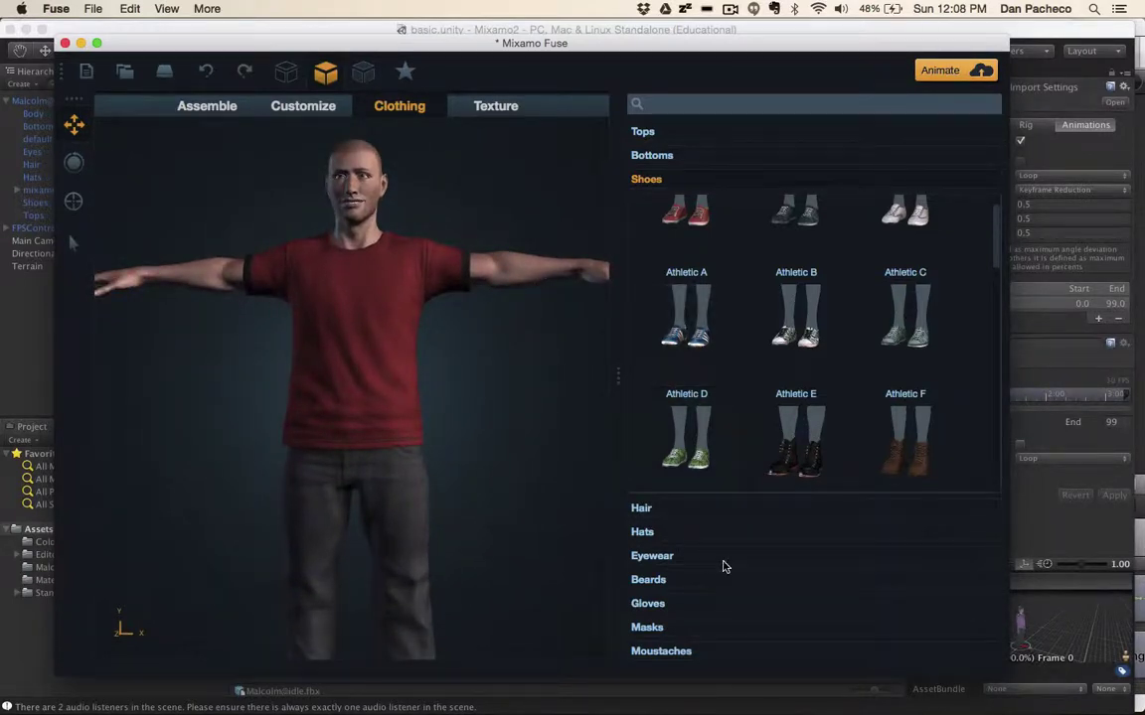
Try the Mutton Chops, Soul Patch and Thick Goatee beards, settling on Alpha Chin Strap
click(651, 583)
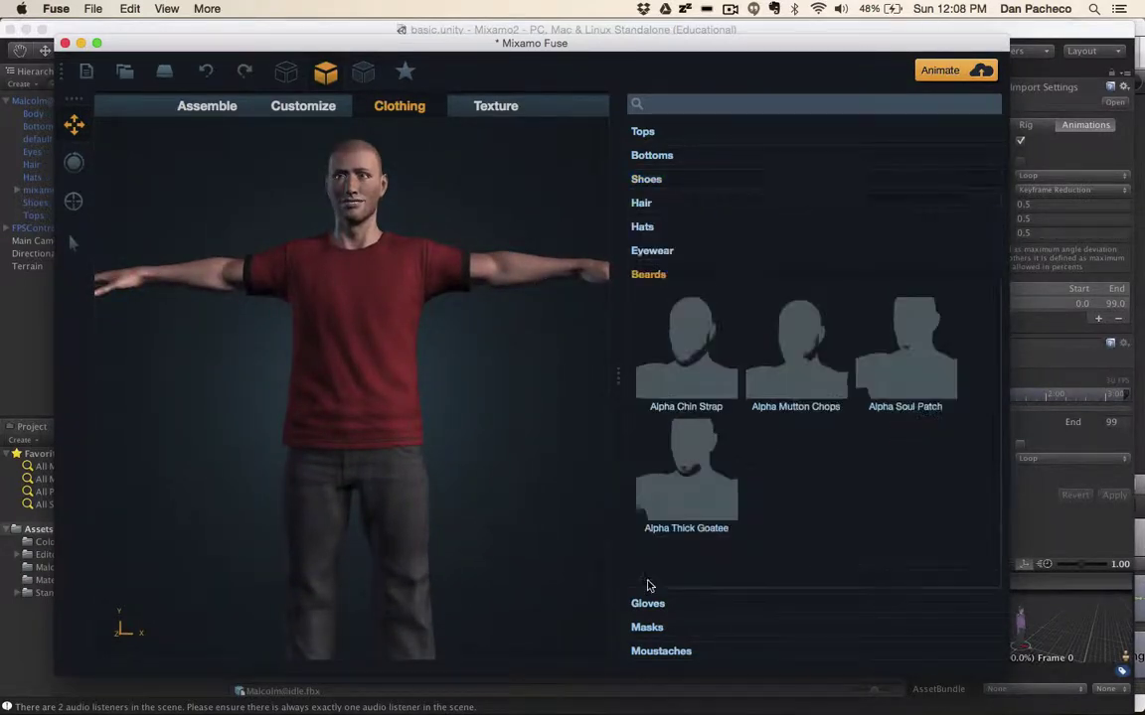
click(810, 376)
click(938, 379)
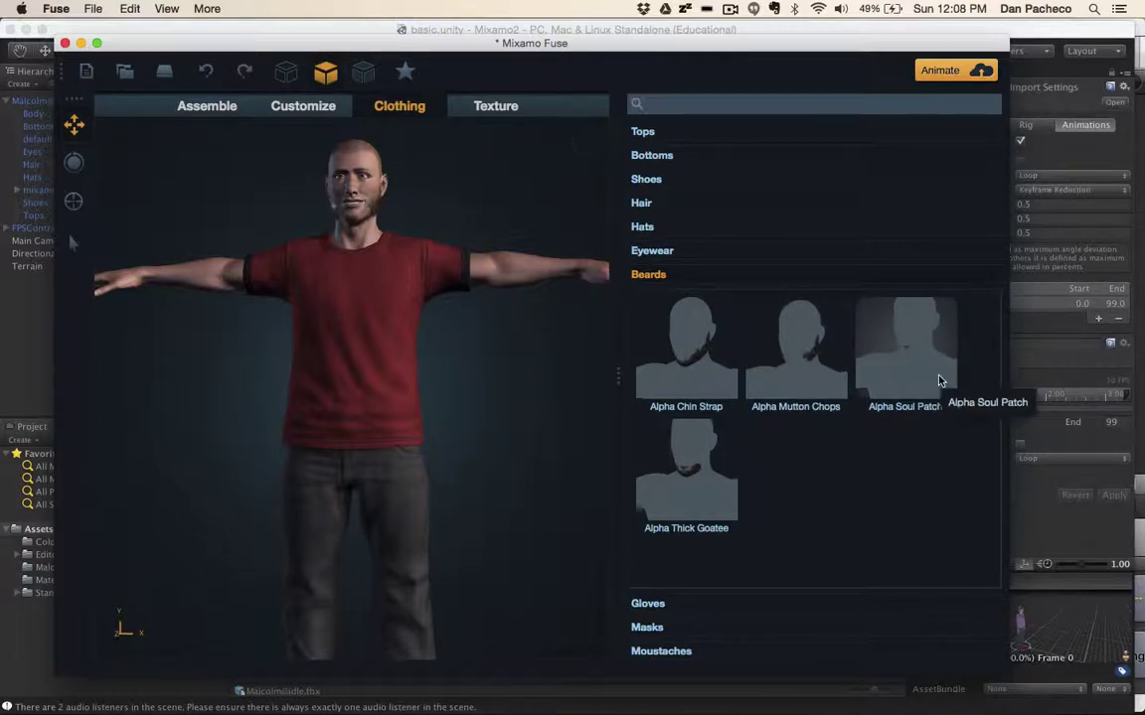
click(706, 499)
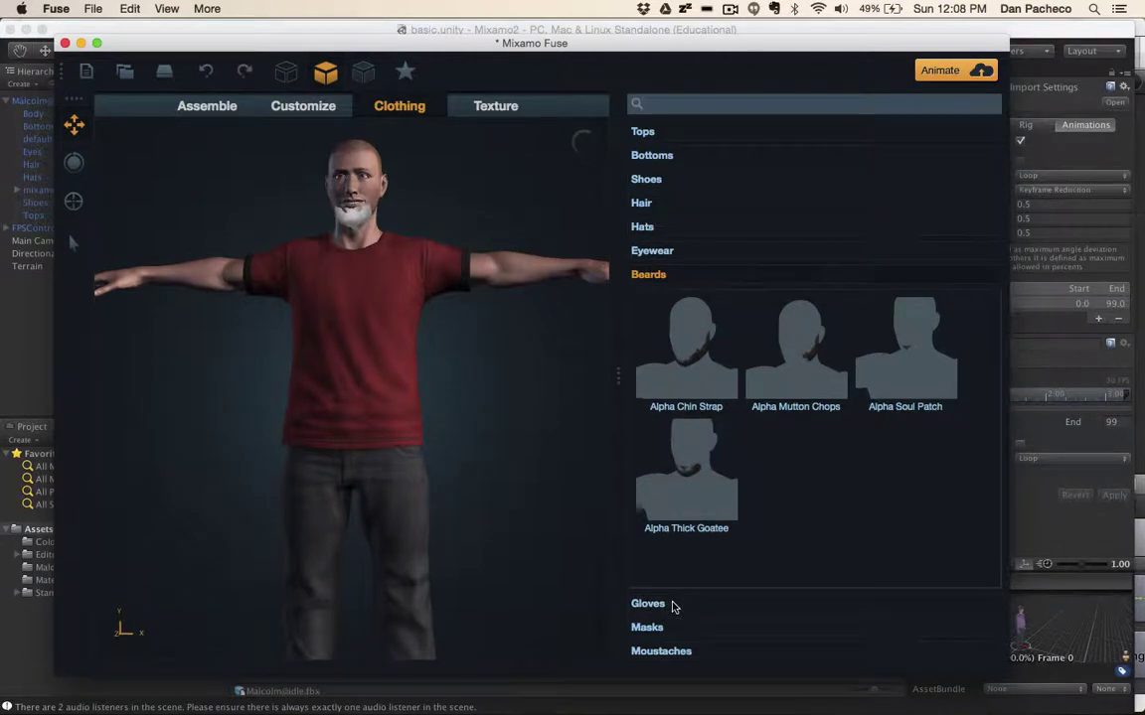
click(692, 378)
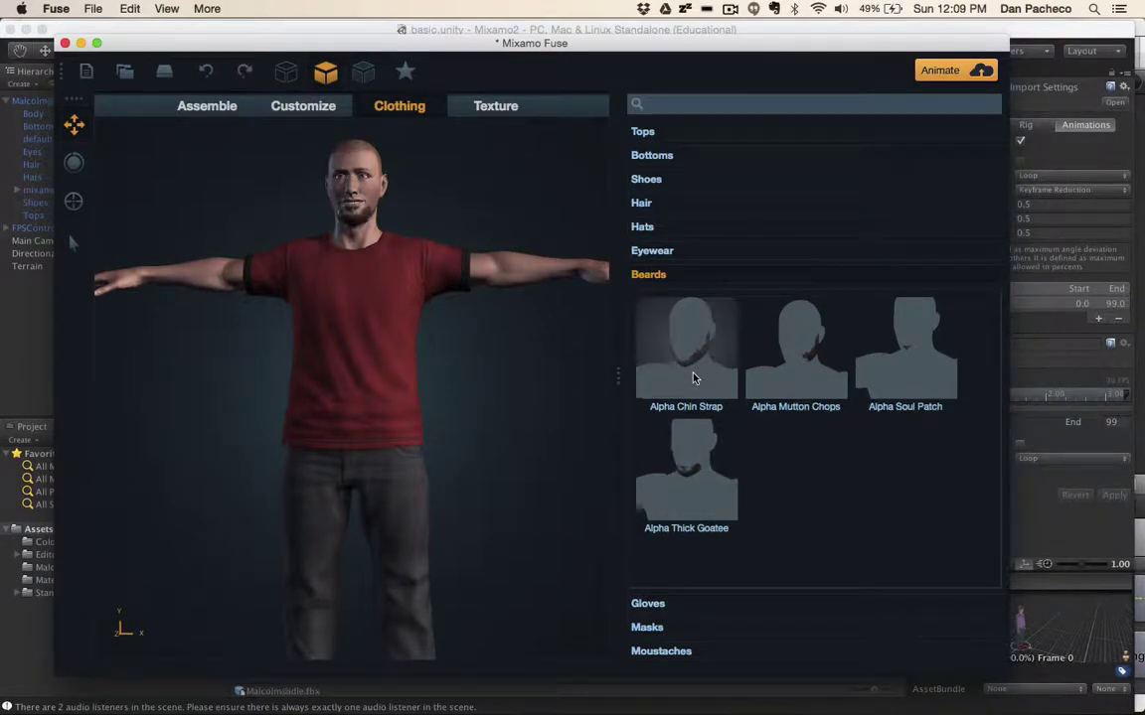
Try the Alpha Fauxhawk B and Alpha Braids hairstyles and inspect the new hair
click(641, 204)
scroll(842, 333, down, 2)
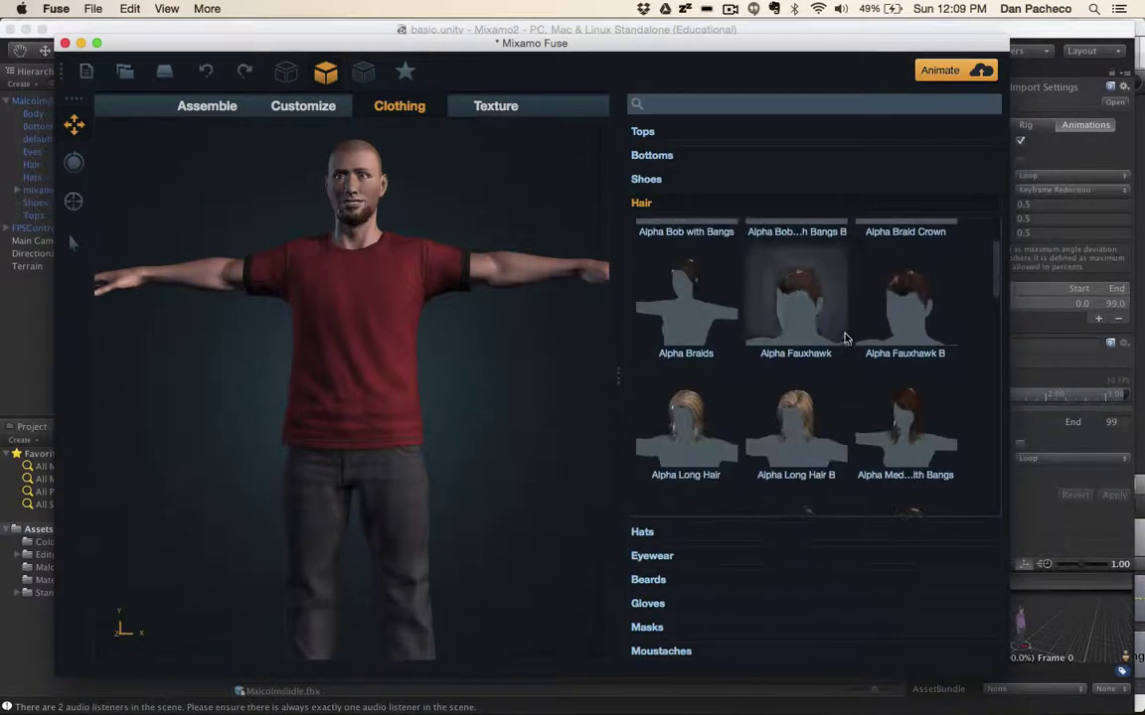
click(919, 332)
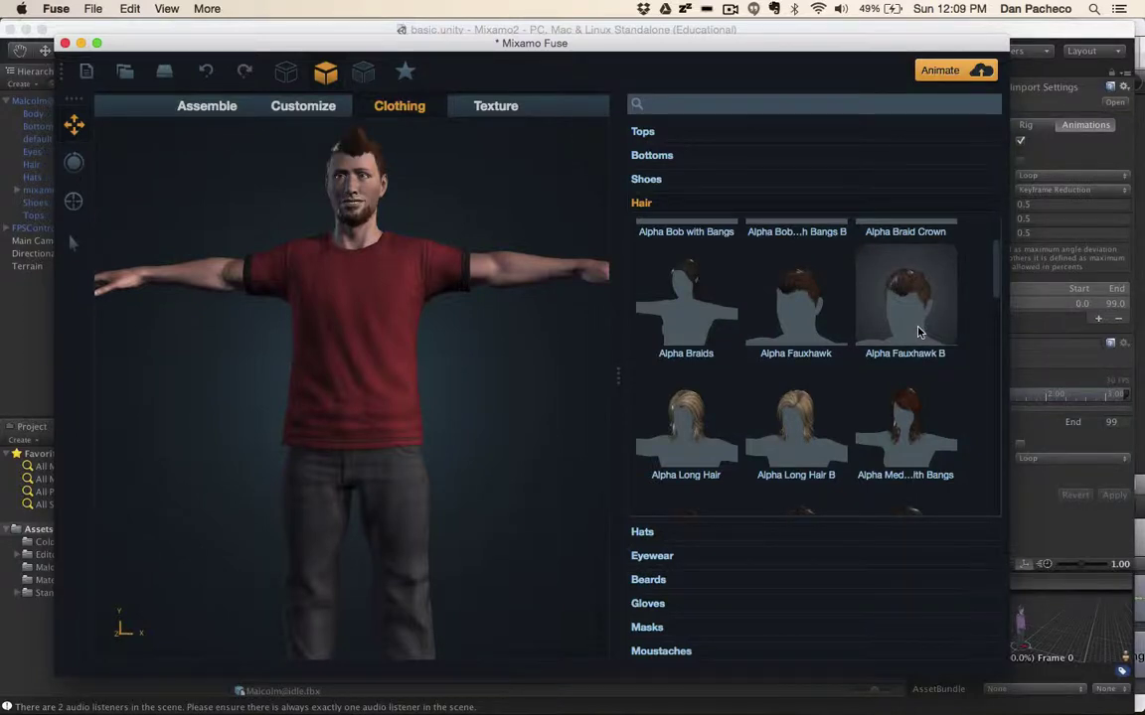
click(684, 336)
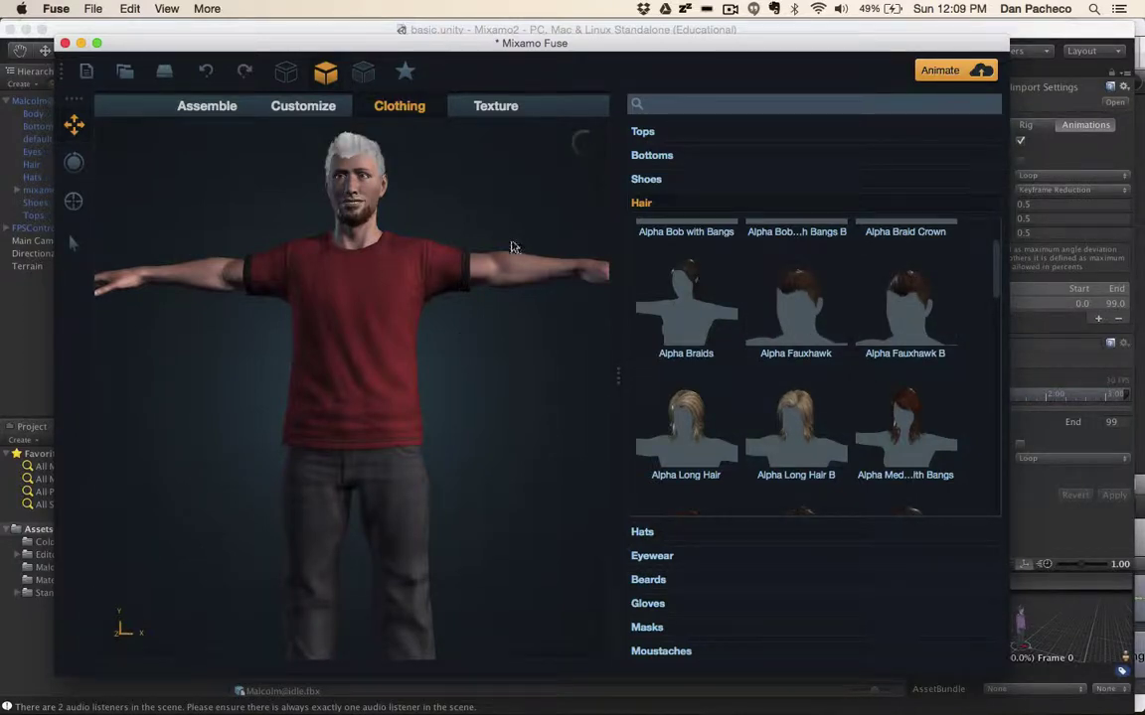
drag(518, 235, 568, 289)
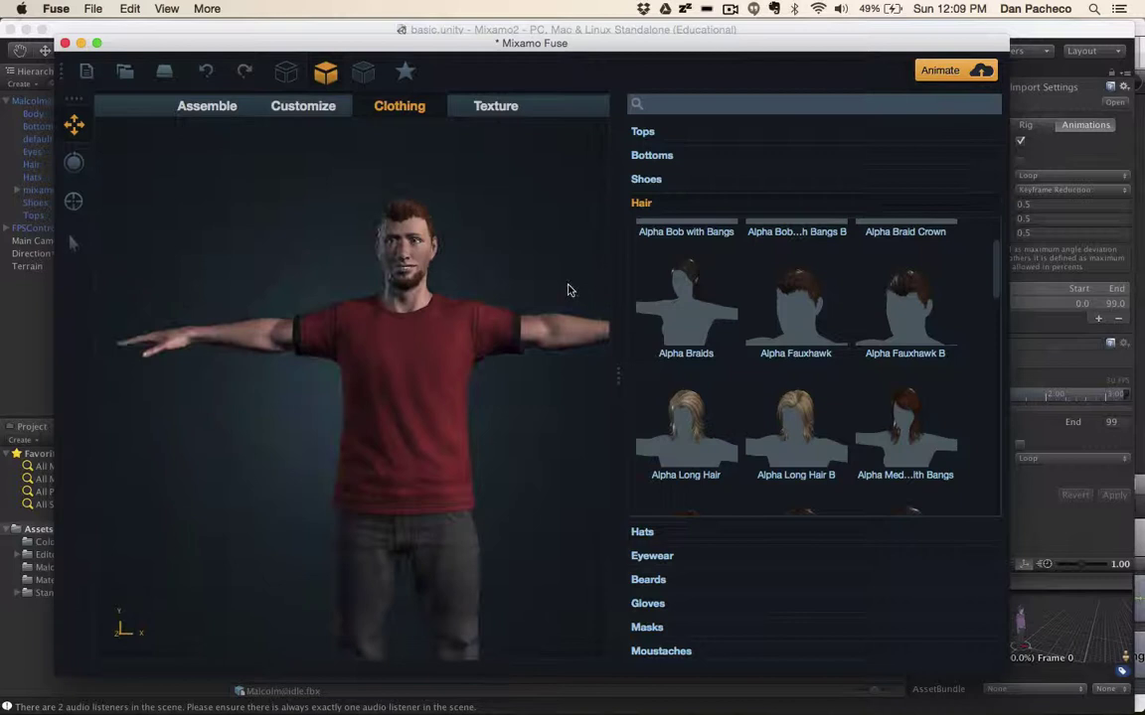
Send the character to Mixamo with Animate and upload it using the pre-filled login
click(951, 73)
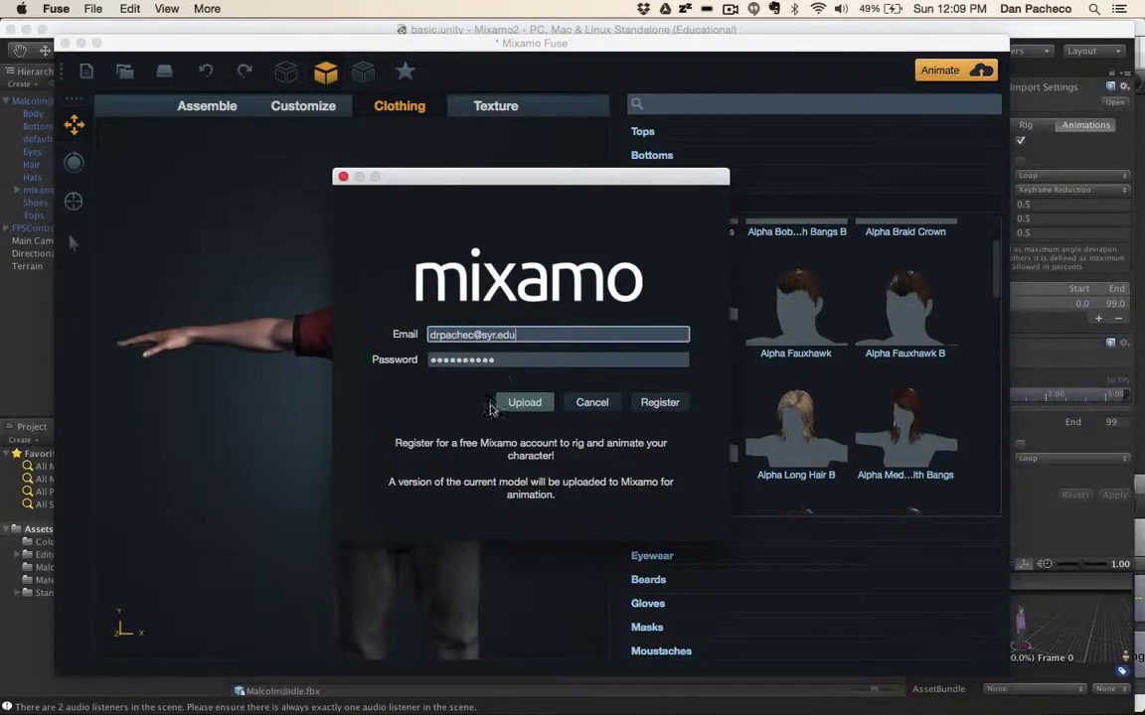
click(527, 407)
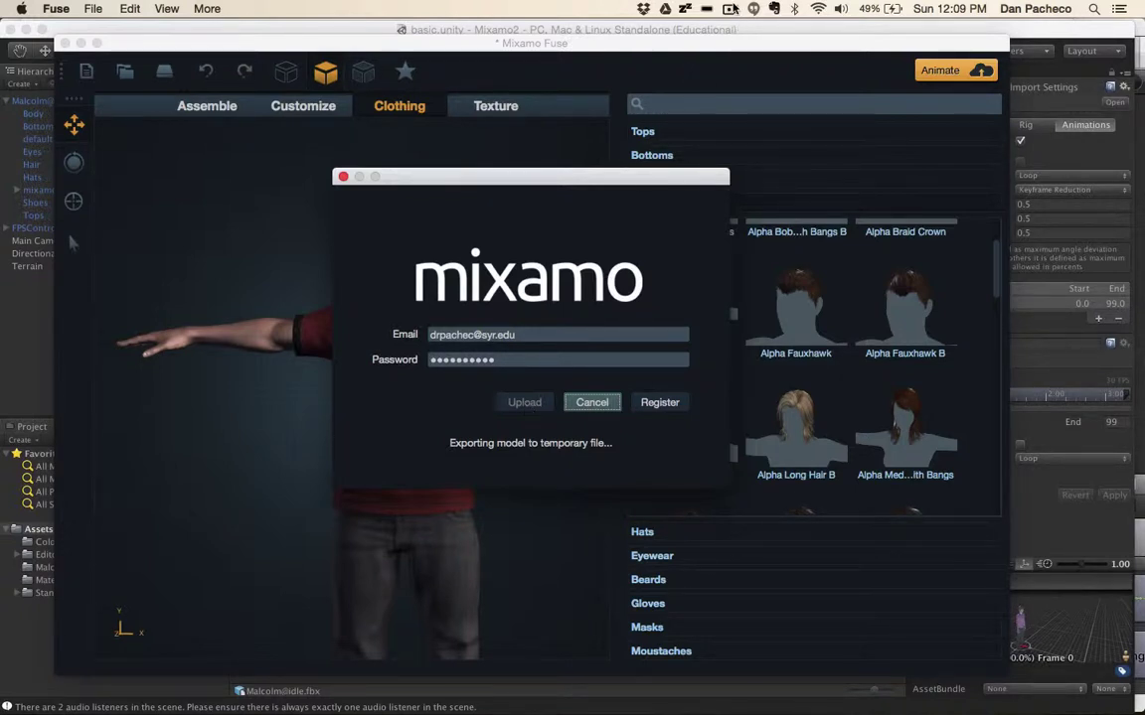
click(730, 9)
click(743, 41)
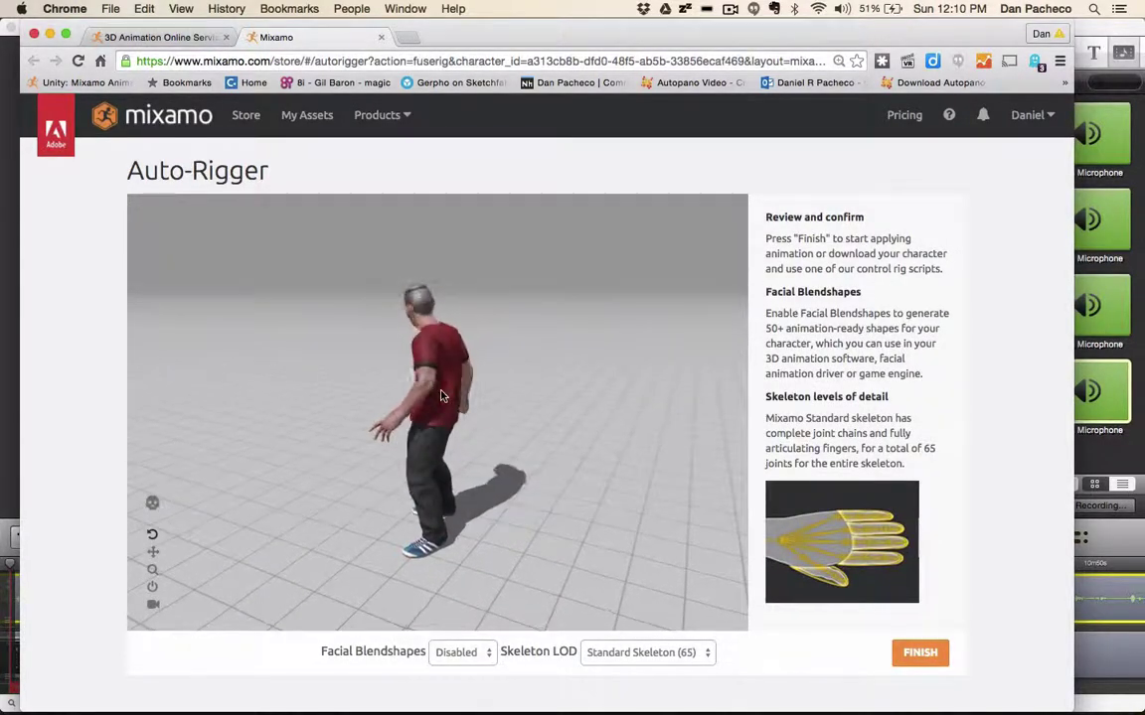
Keep Facial Blendshapes Disabled and Skeleton LOD at Standard Skeleton (65), then finish auto-rigging
drag(361, 333, 537, 417)
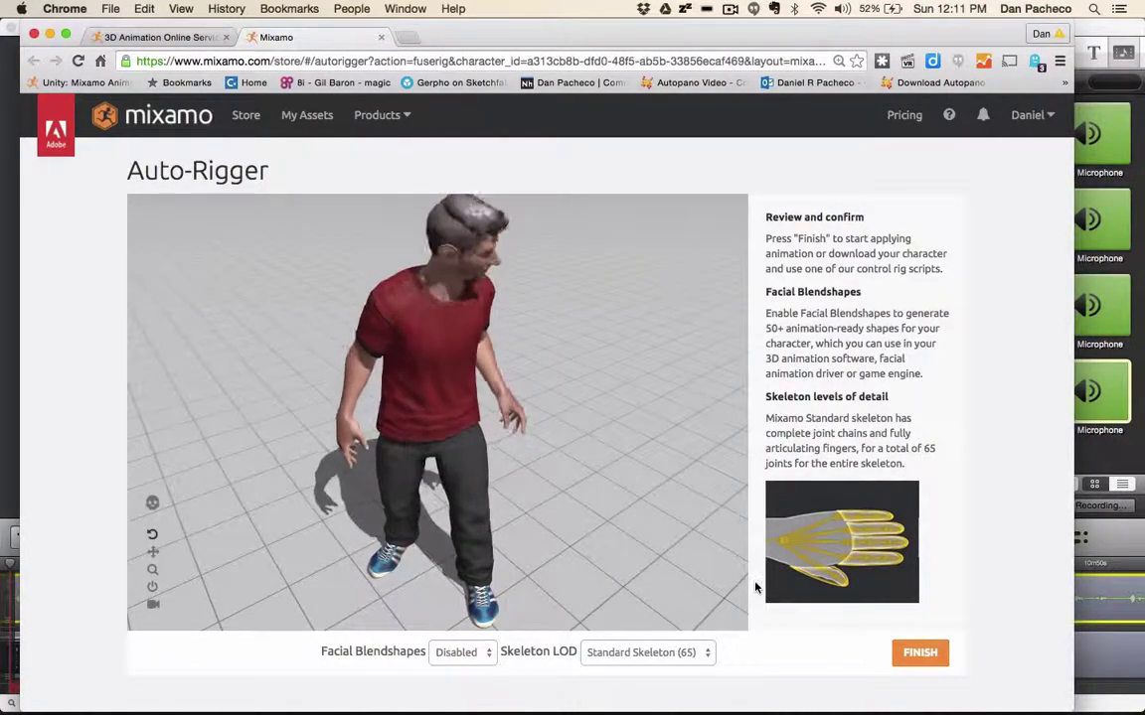
click(487, 653)
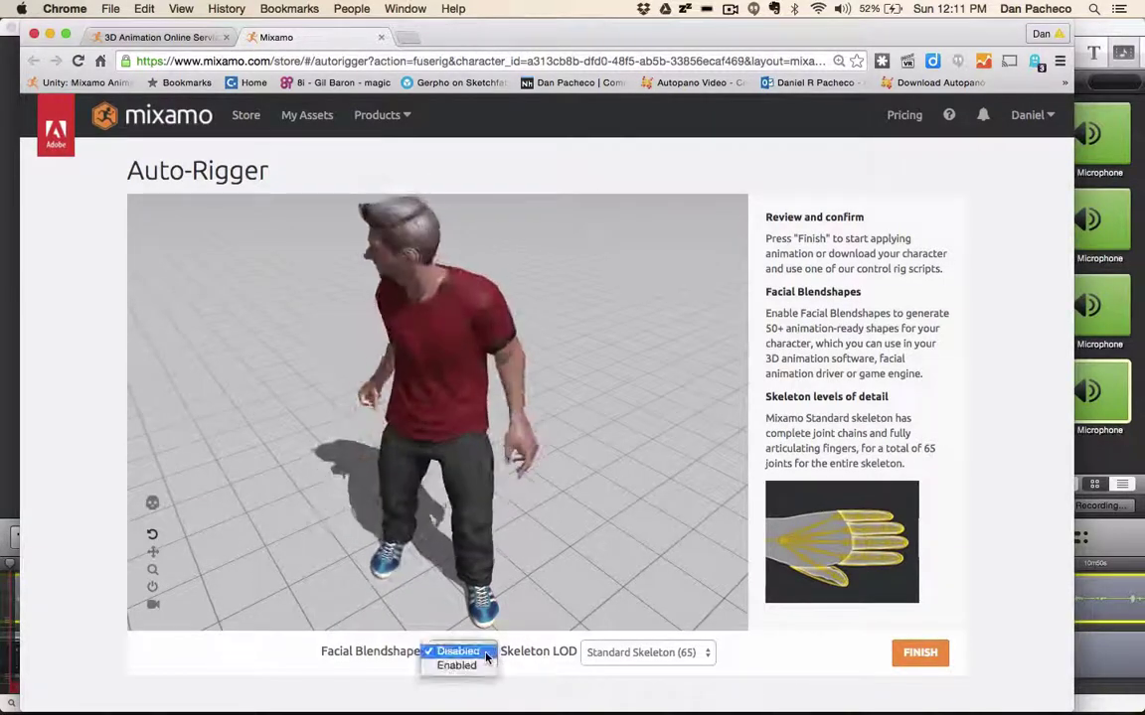
click(719, 650)
click(709, 651)
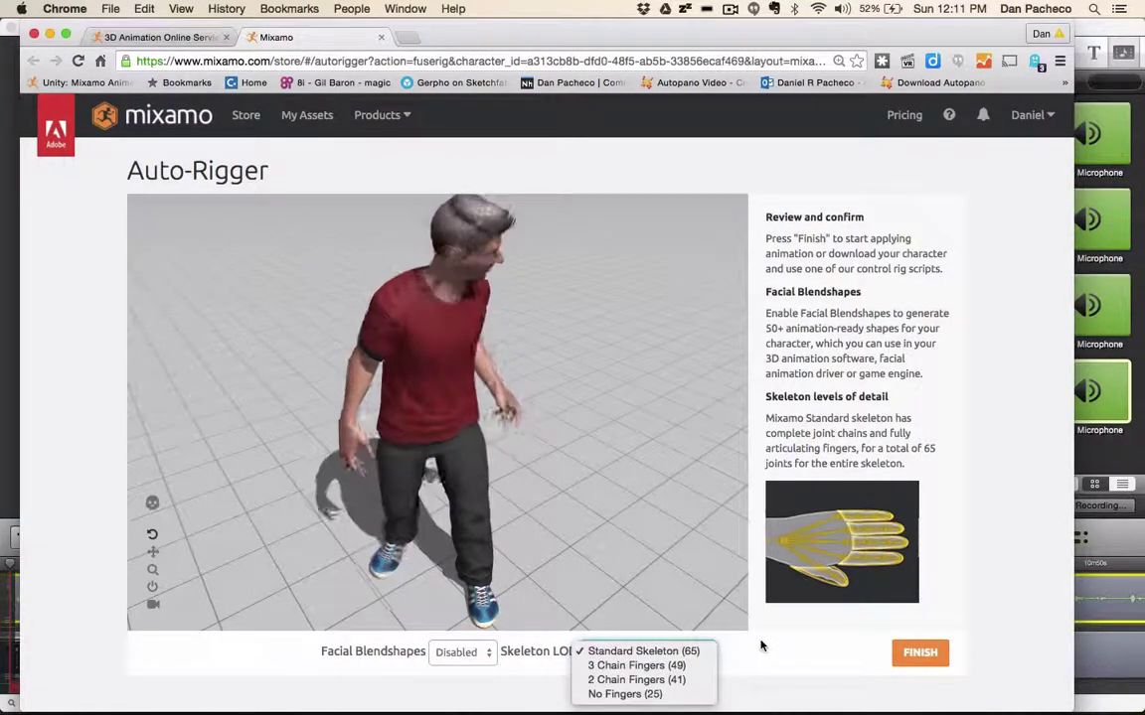
click(918, 653)
click(915, 653)
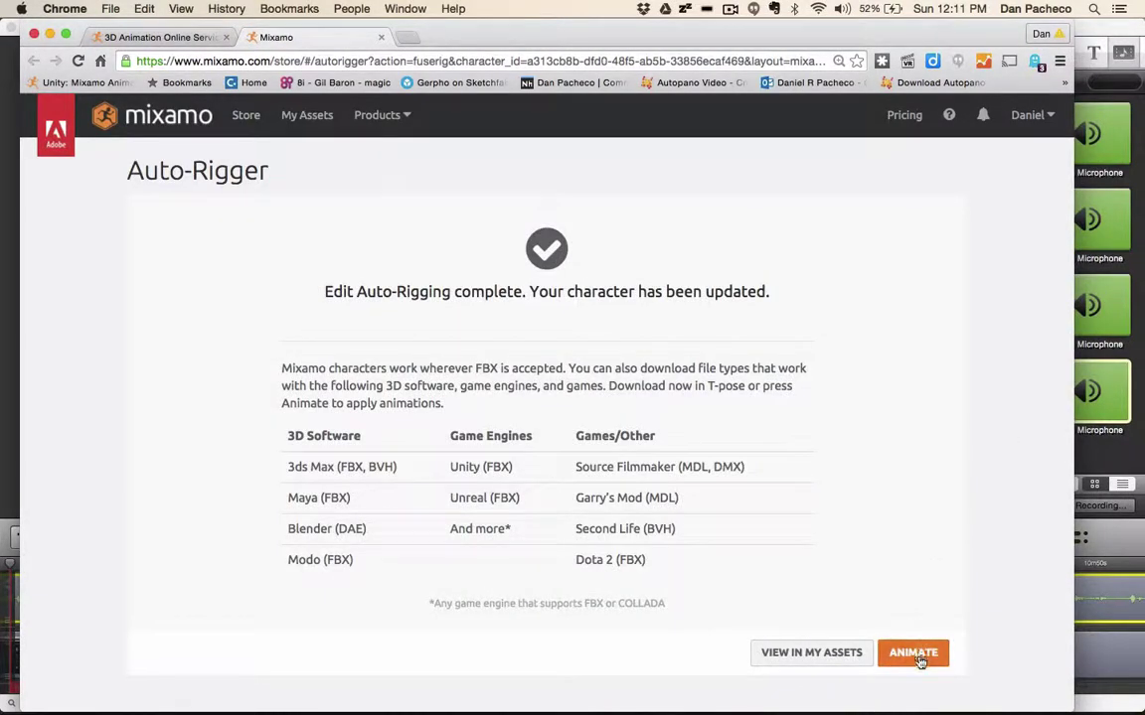
Preview Thriller Part 3, then the Ymca Dance animation on the rigged character
click(919, 660)
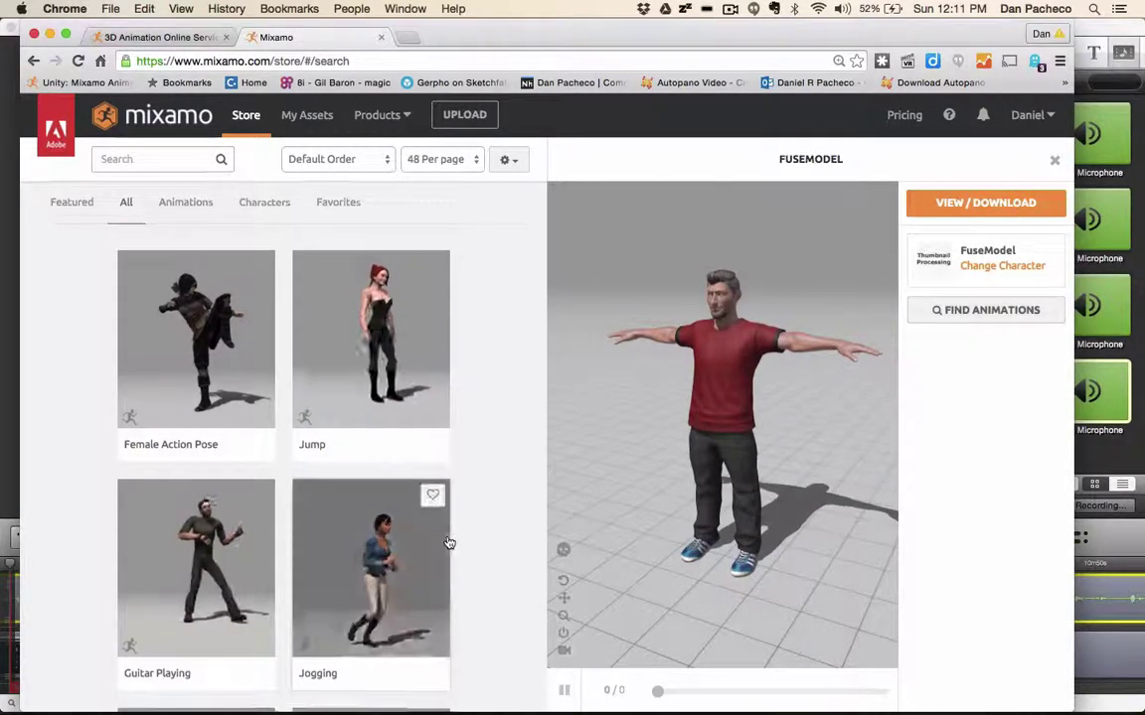
scroll(449, 542, down, 5)
scroll(450, 541, down, 3)
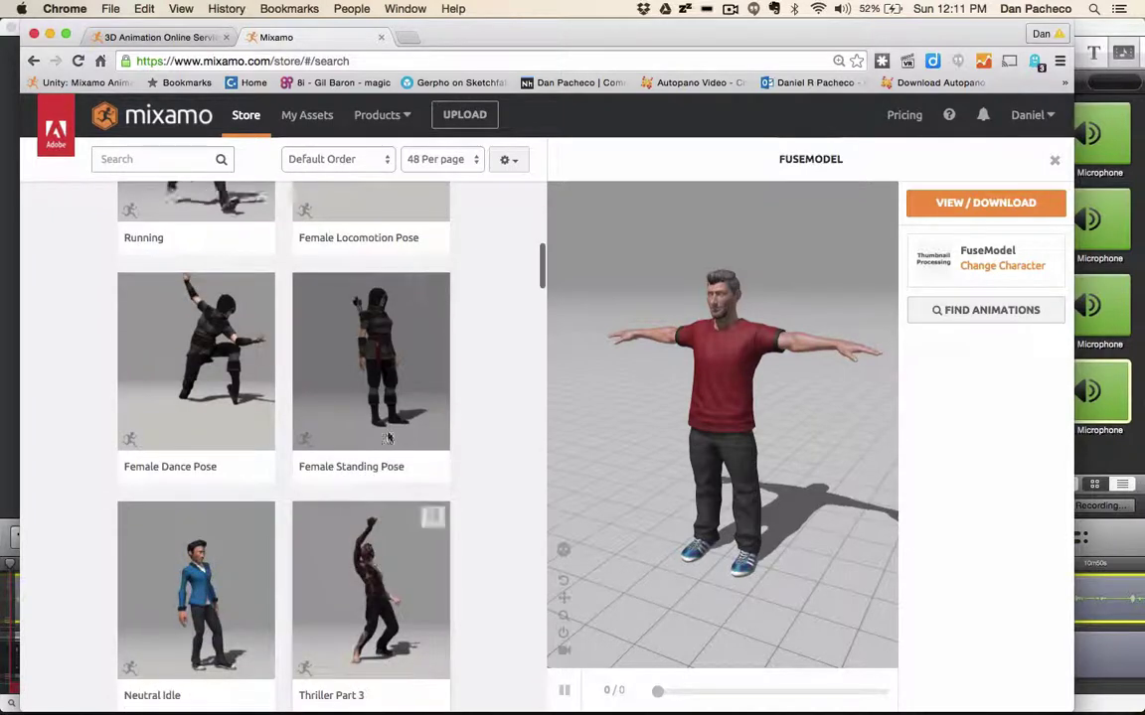
scroll(239, 478, down, 3)
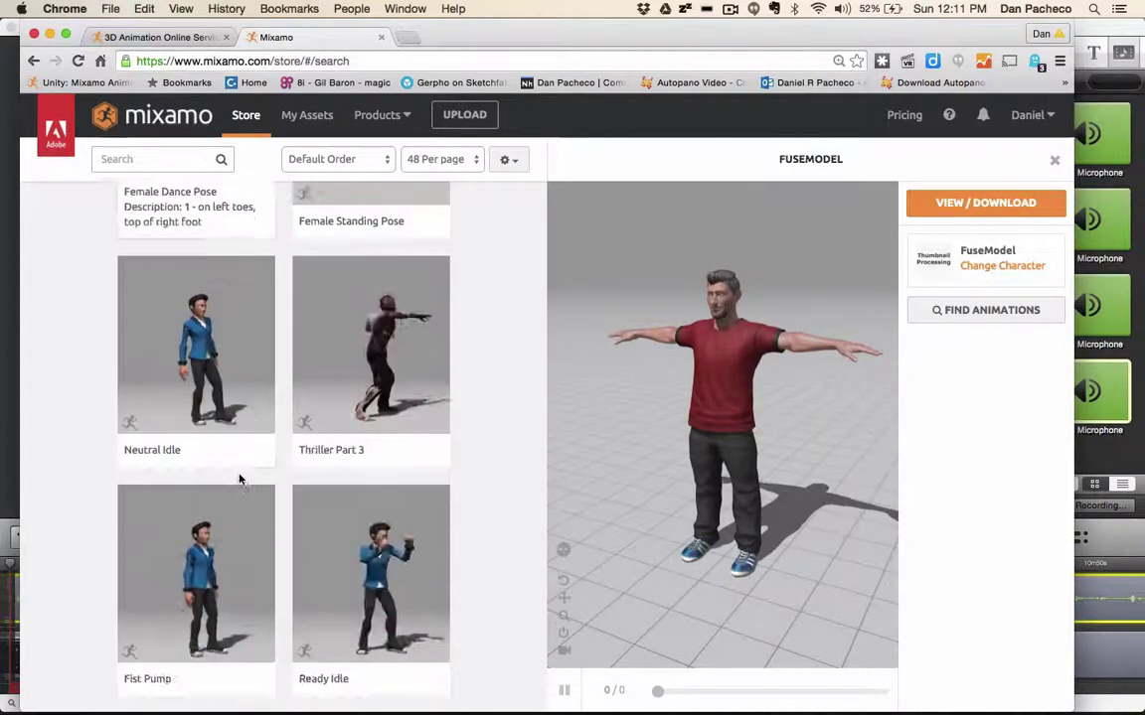
click(382, 329)
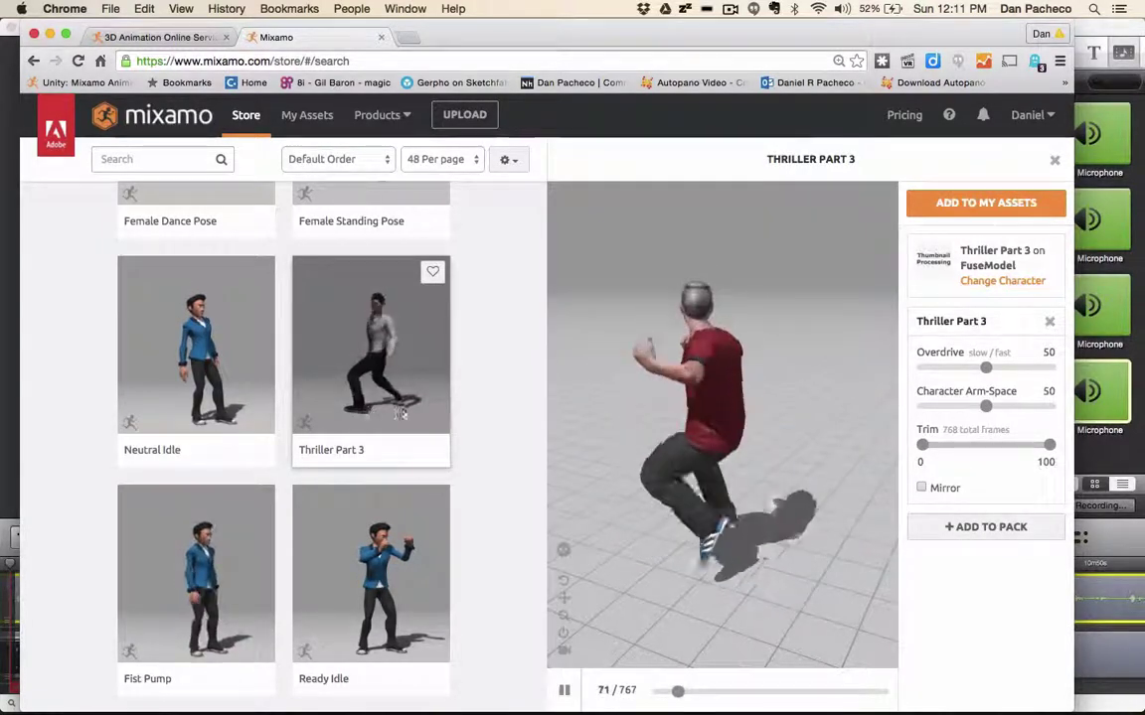
scroll(427, 428, down, 4)
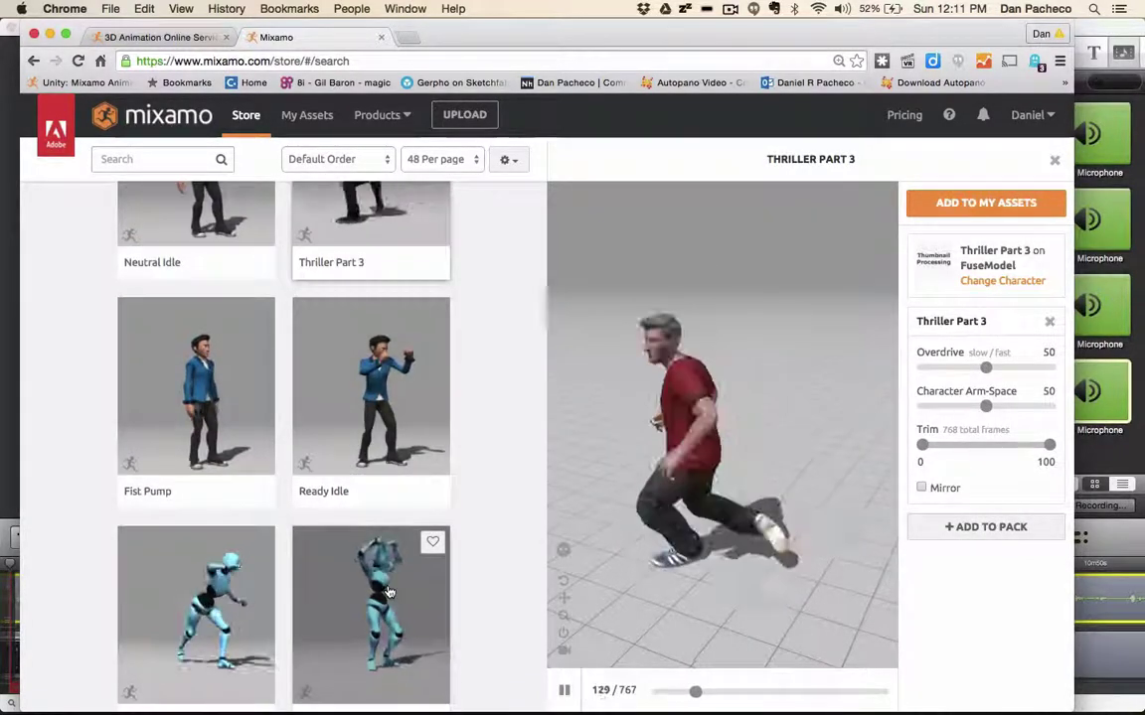
click(388, 592)
scroll(388, 592, down, 4)
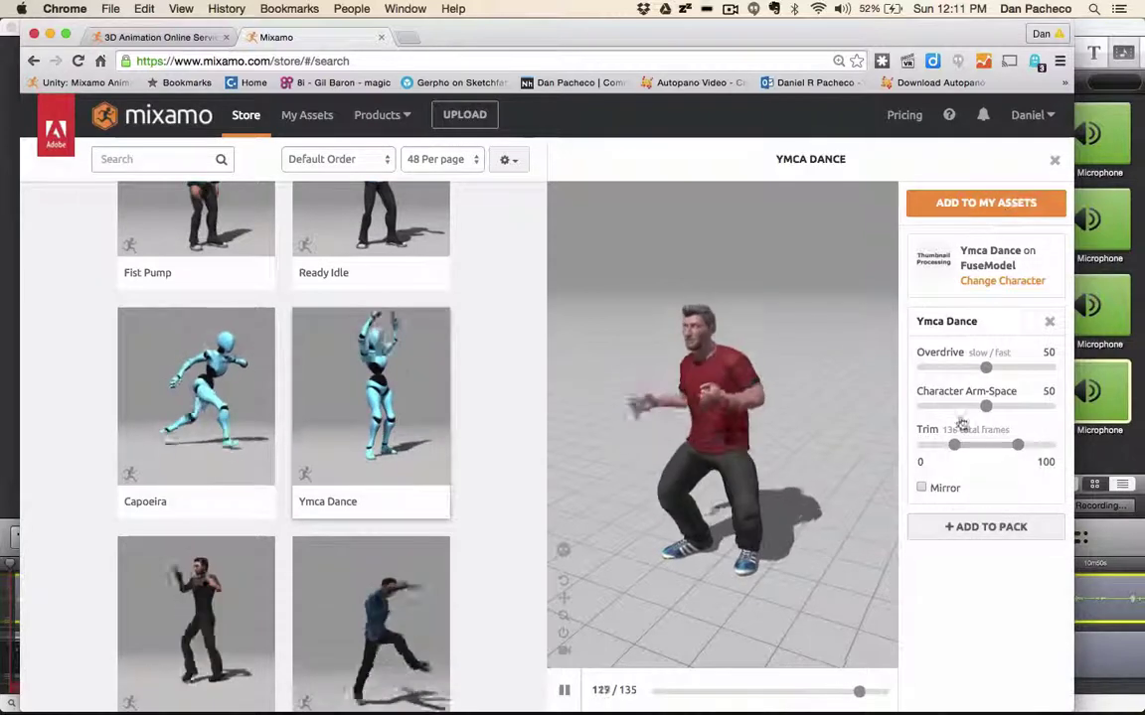
Add Ymca Dance to My Assets and go to the My Assets page
click(998, 537)
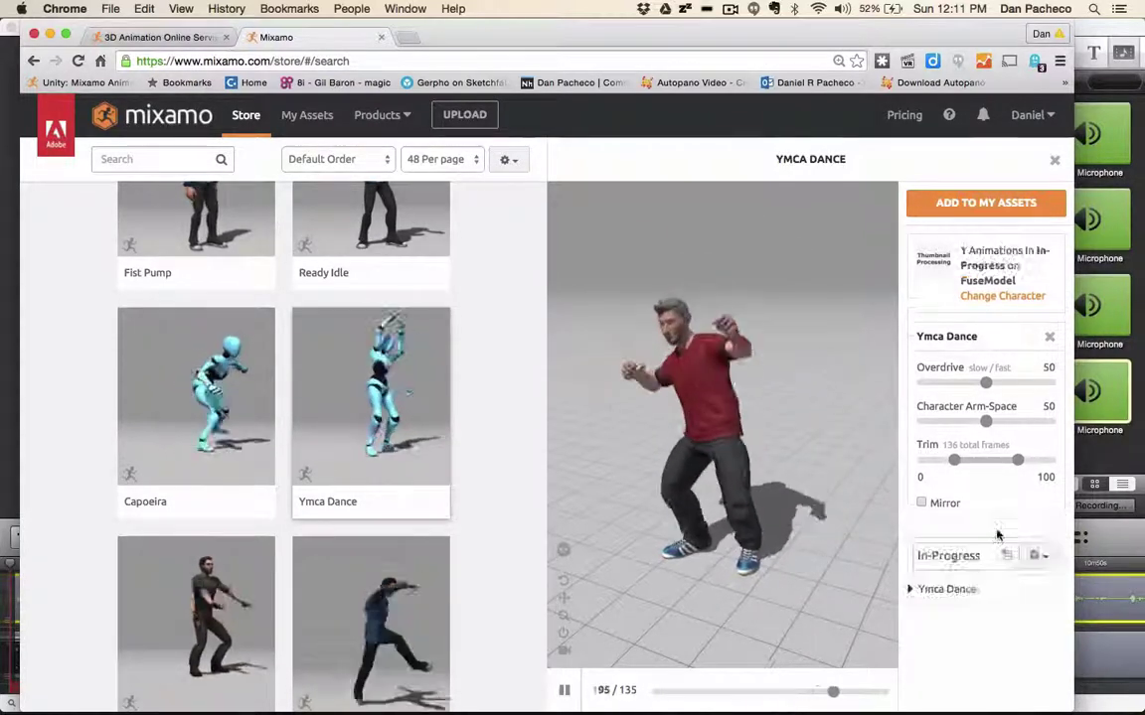
click(986, 203)
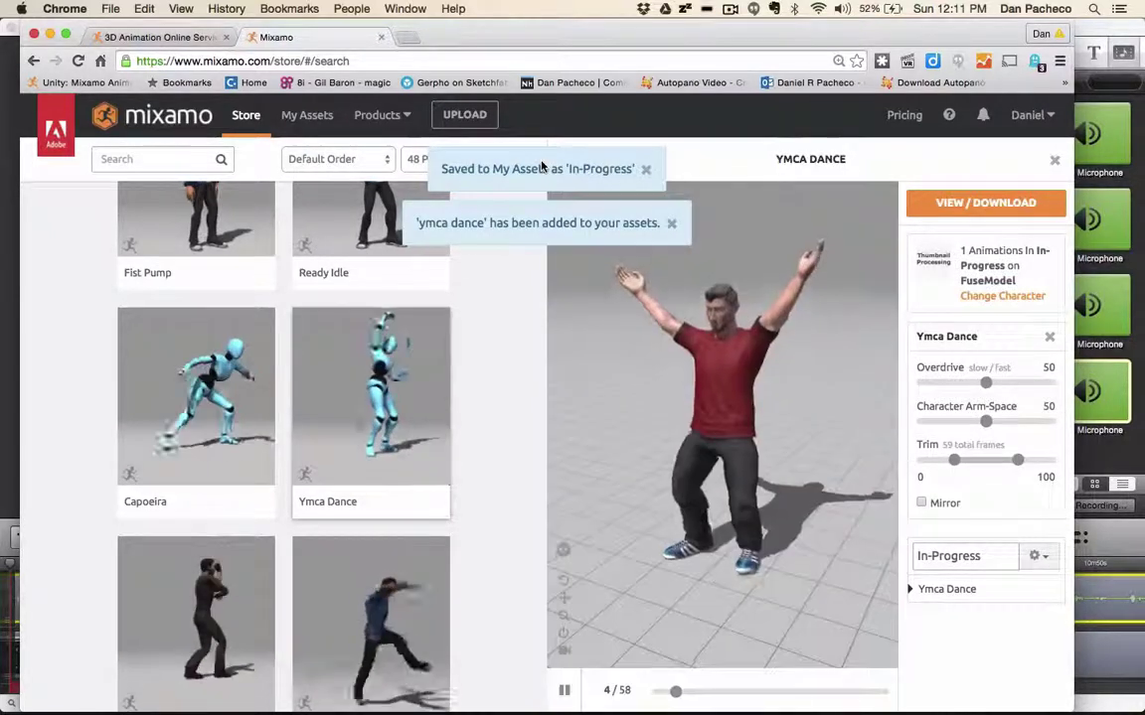
click(312, 117)
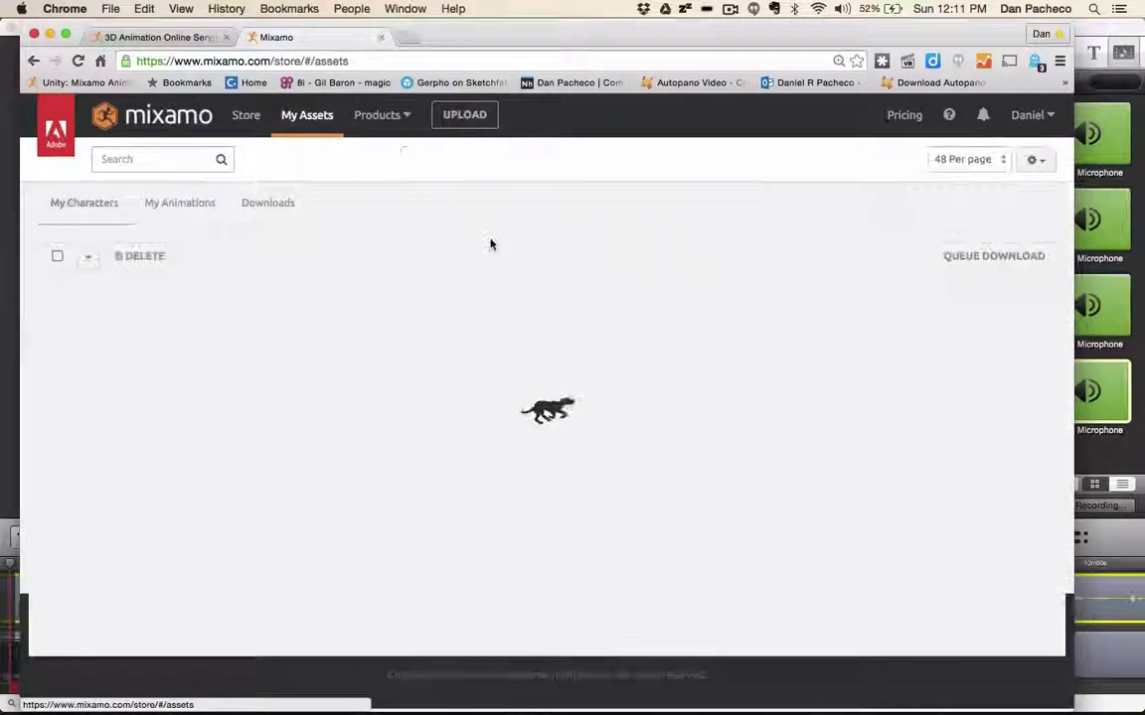